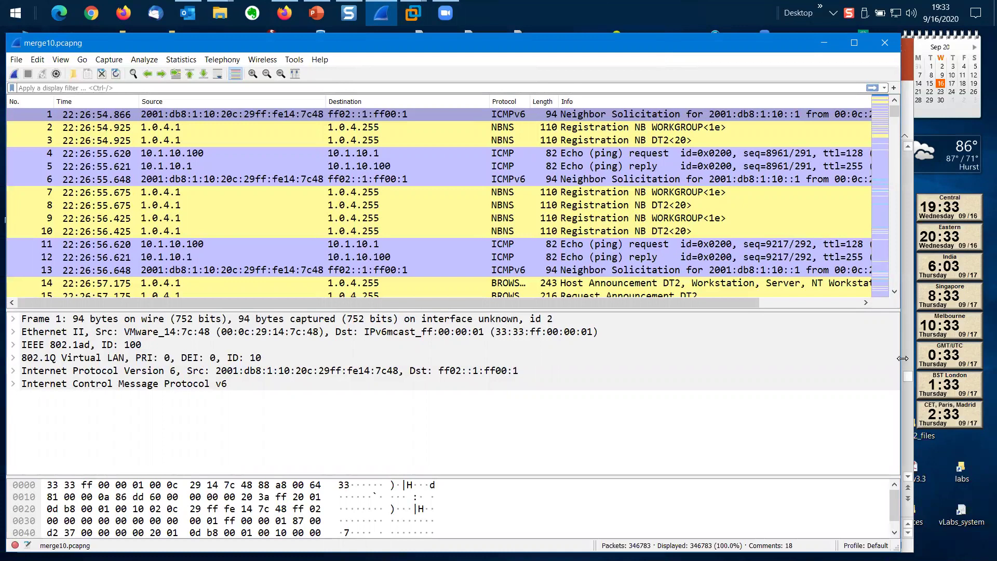
# Widen the capture window to fit more of the packet Info column.
pyautogui.moveTo(903, 358); pyautogui.dragTo(980, 358)
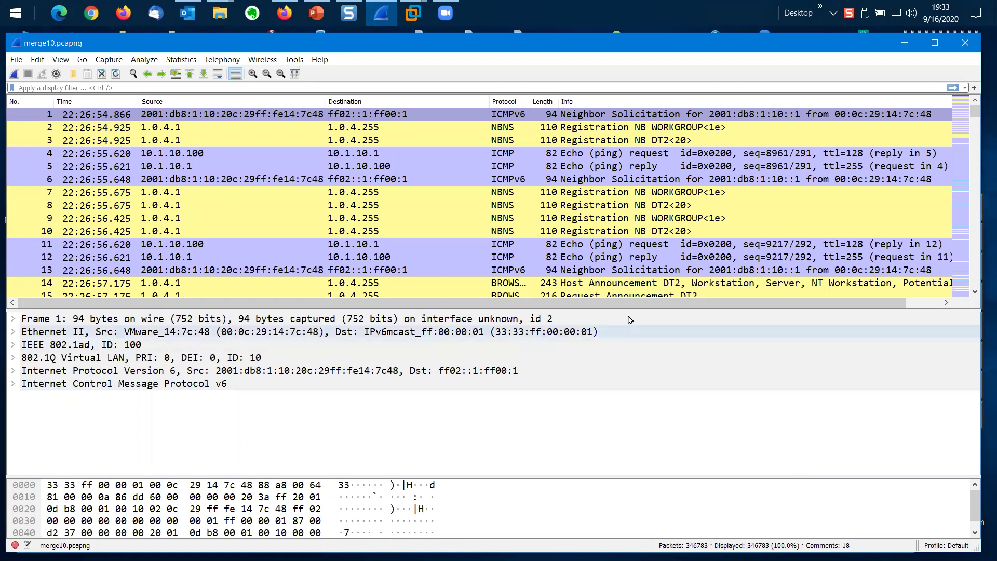
pyautogui.moveTo(631, 311); pyautogui.dragTo(635, 311)
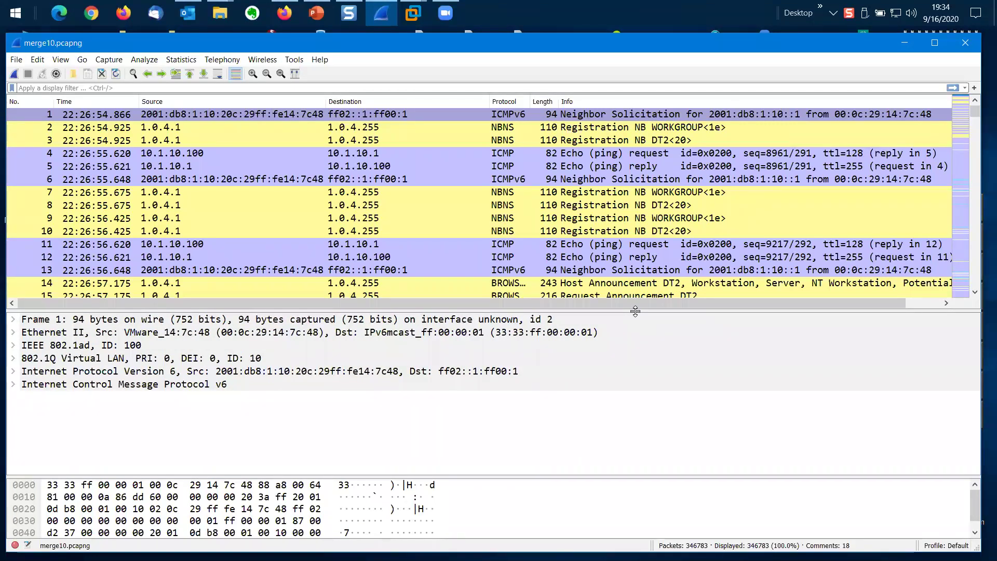
# Look up Wireshark's folder locations in its About information and open the personal configuration folder.
pyautogui.click(305, 62)
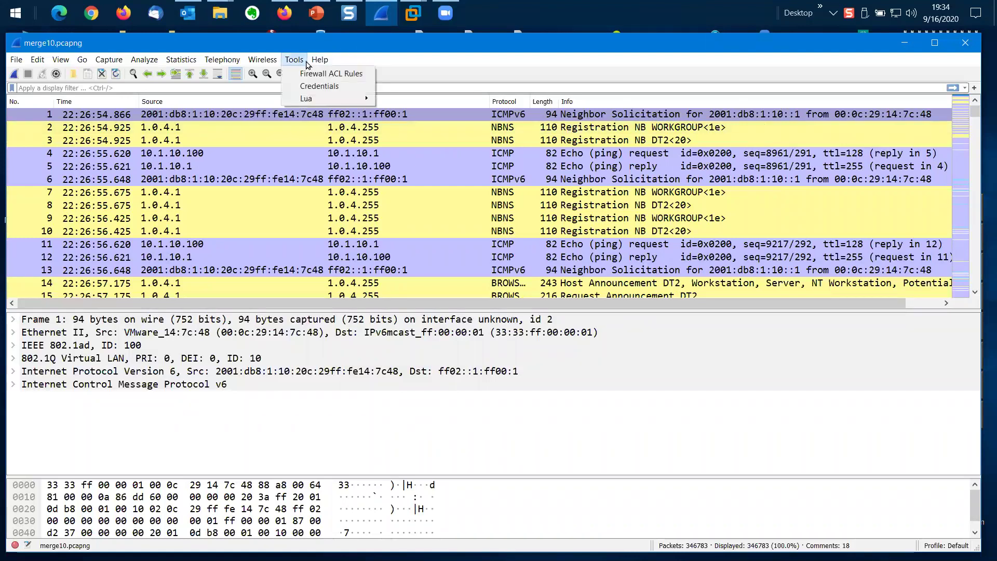
pyautogui.moveTo(319, 61)
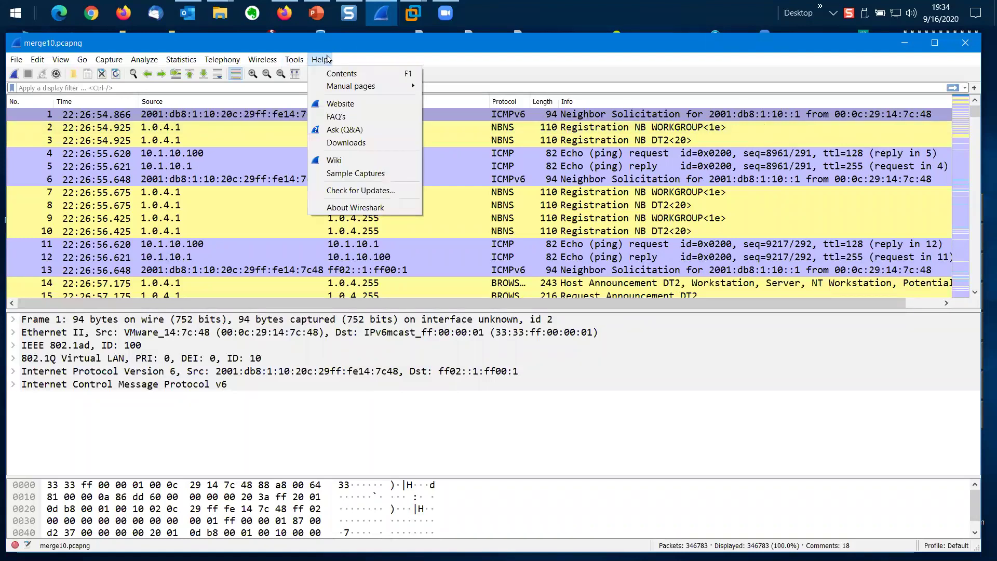
pyautogui.click(362, 208)
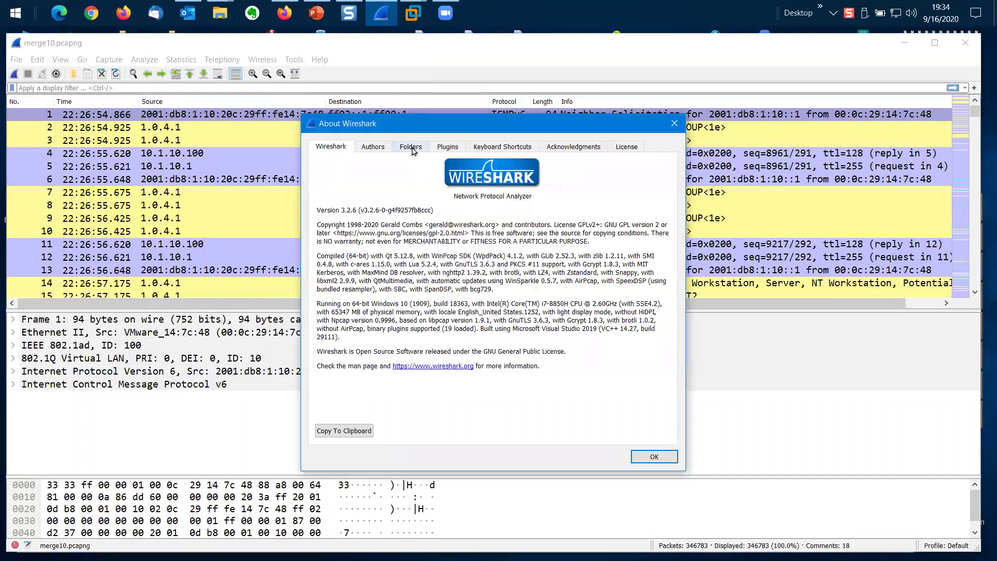
pyautogui.click(411, 150)
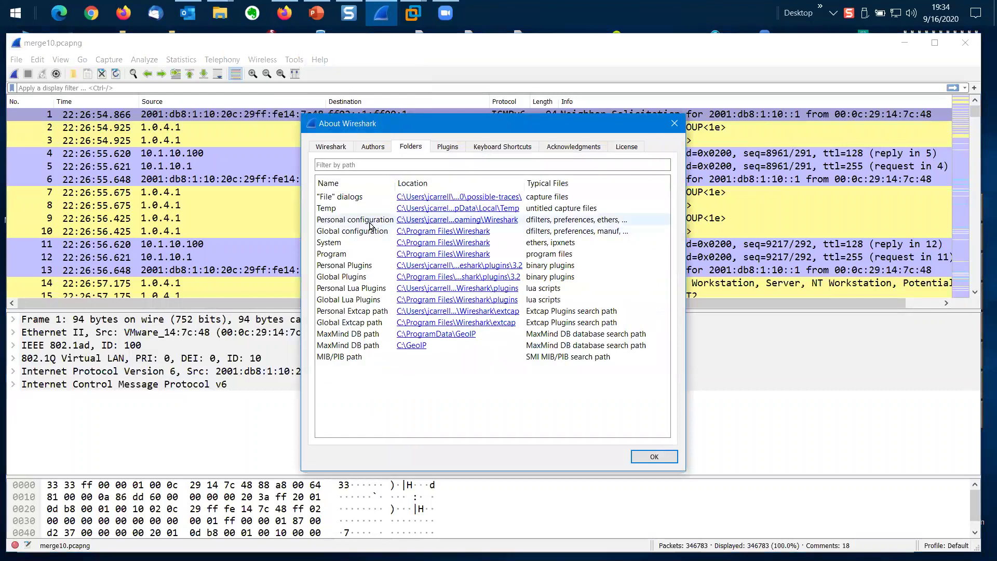
pyautogui.click(437, 224)
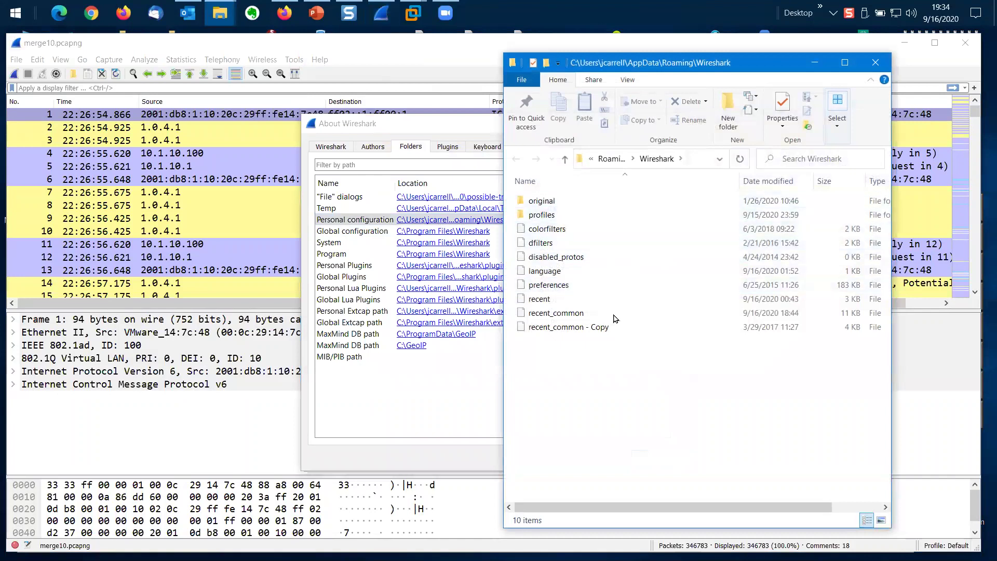
# Examine the files in the Wireshark-handson folder under profiles, and close the folder window and the About dialog.
pyautogui.doubleClick(542, 215)
pyautogui.scroll(-6, 651, 287)
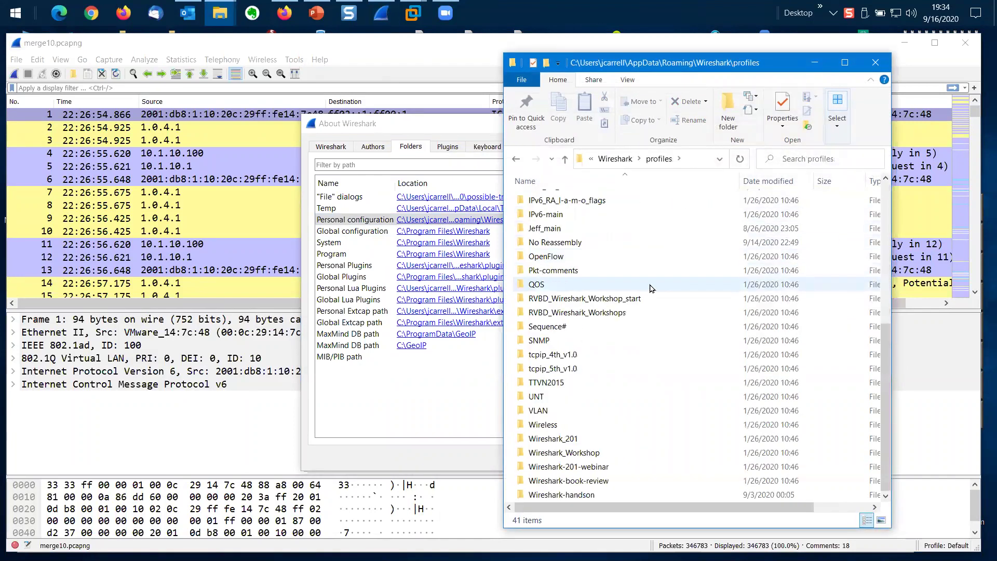
pyautogui.click(559, 496)
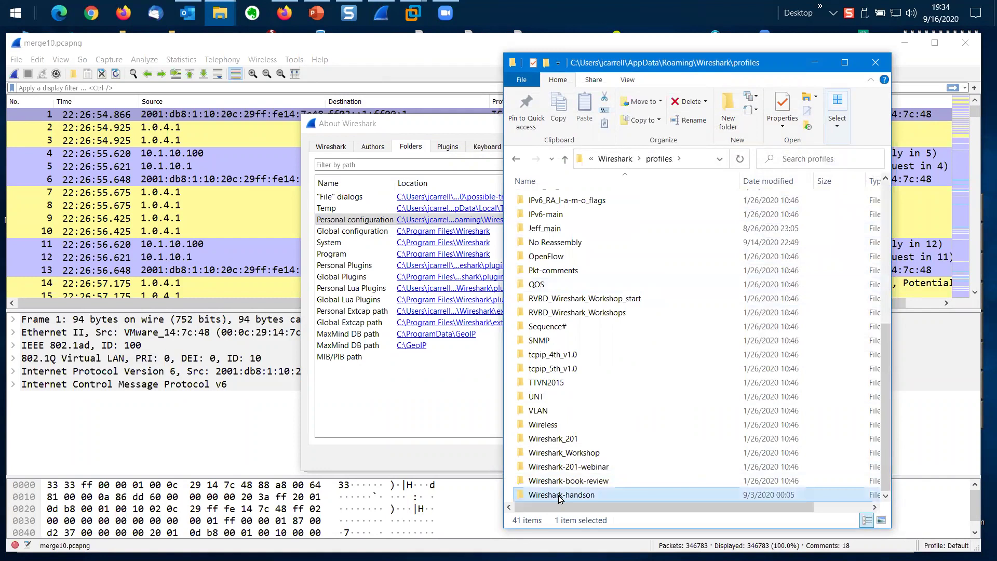
pyautogui.doubleClick(560, 496)
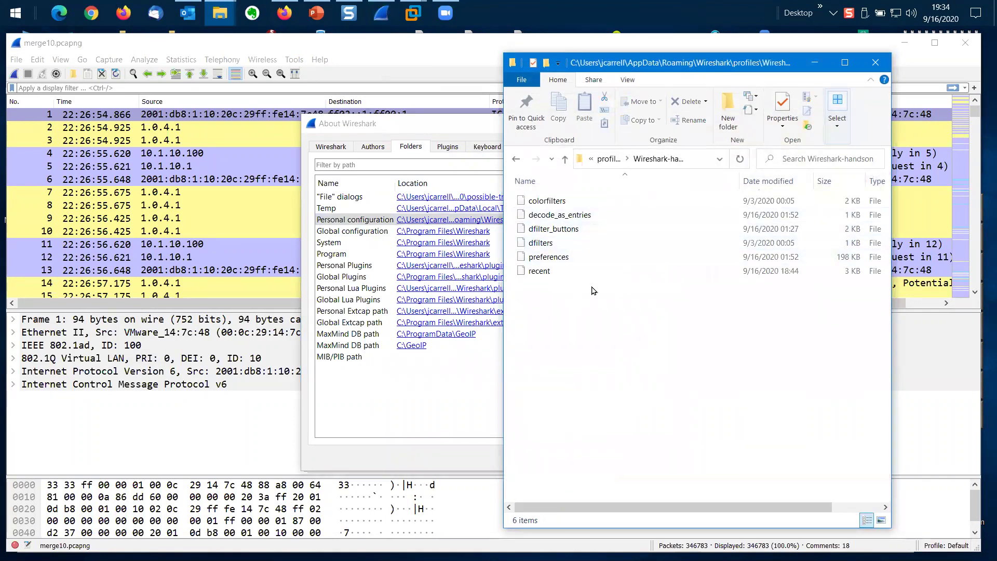
pyautogui.click(566, 161)
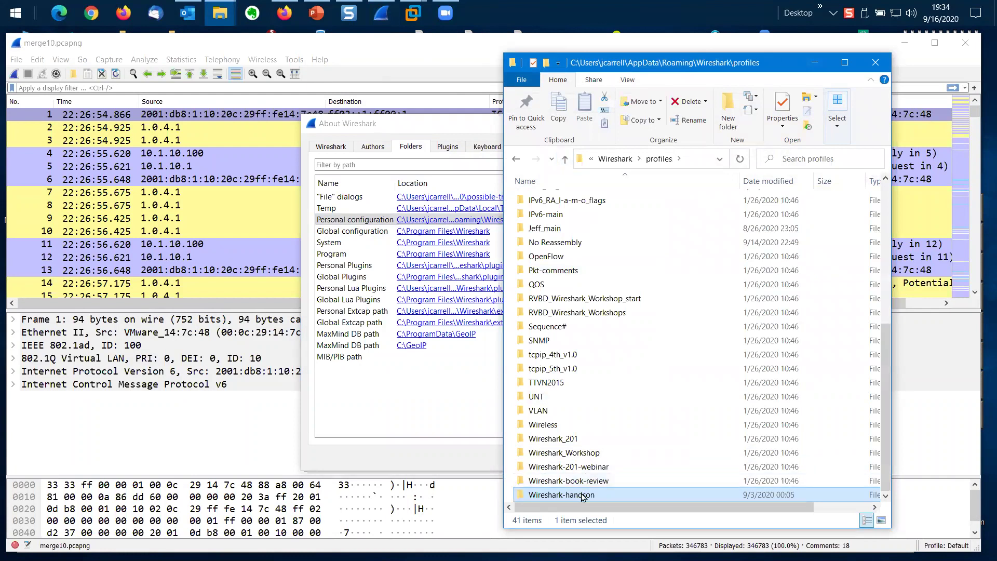
pyautogui.doubleClick(583, 496)
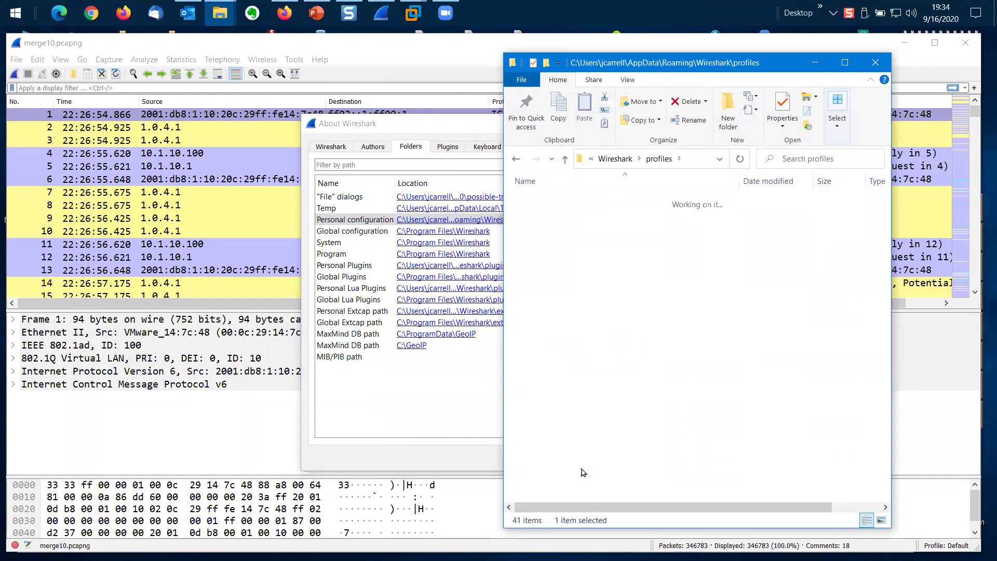
pyautogui.click(566, 162)
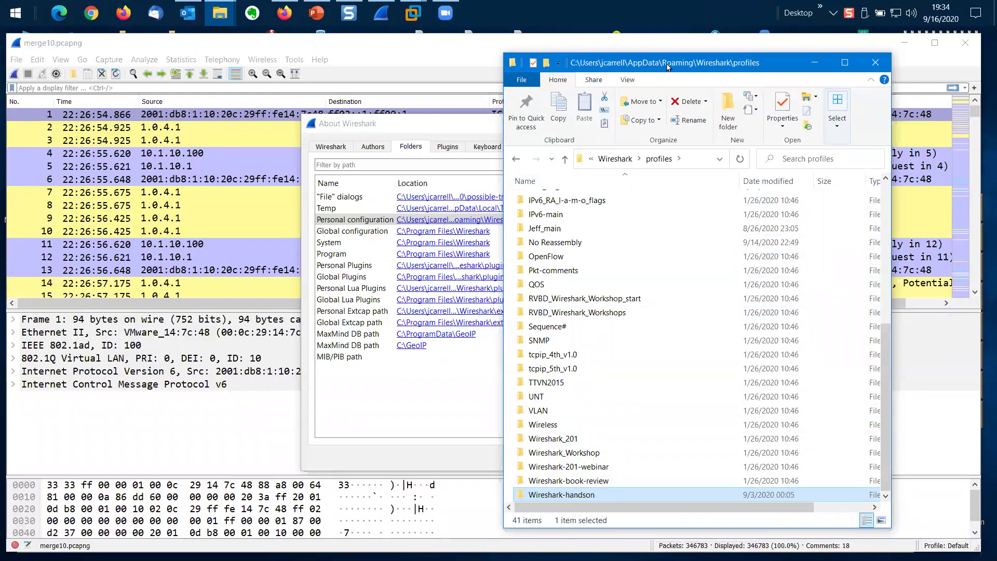
pyautogui.moveTo(668, 66); pyautogui.dragTo(670, 64)
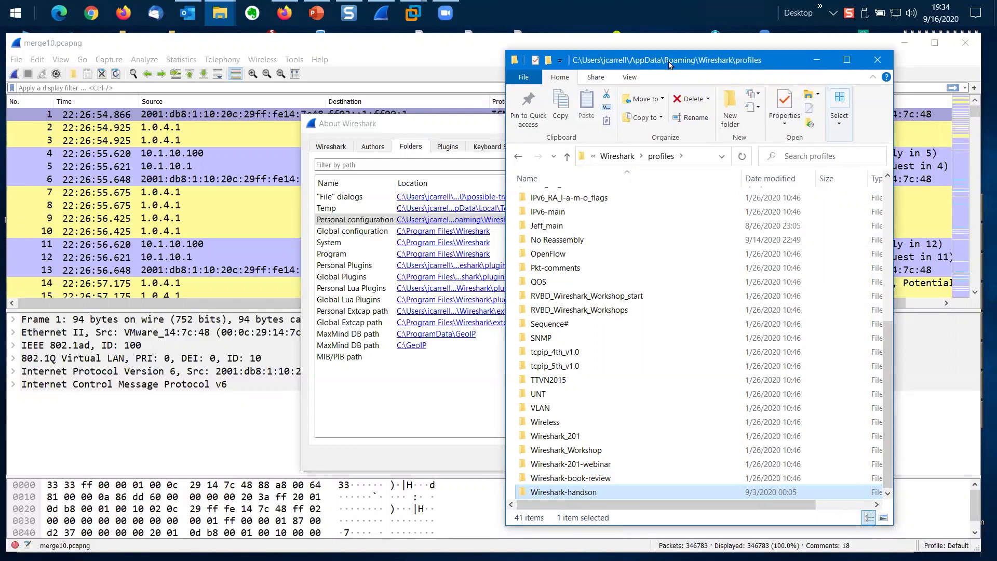
pyautogui.click(877, 59)
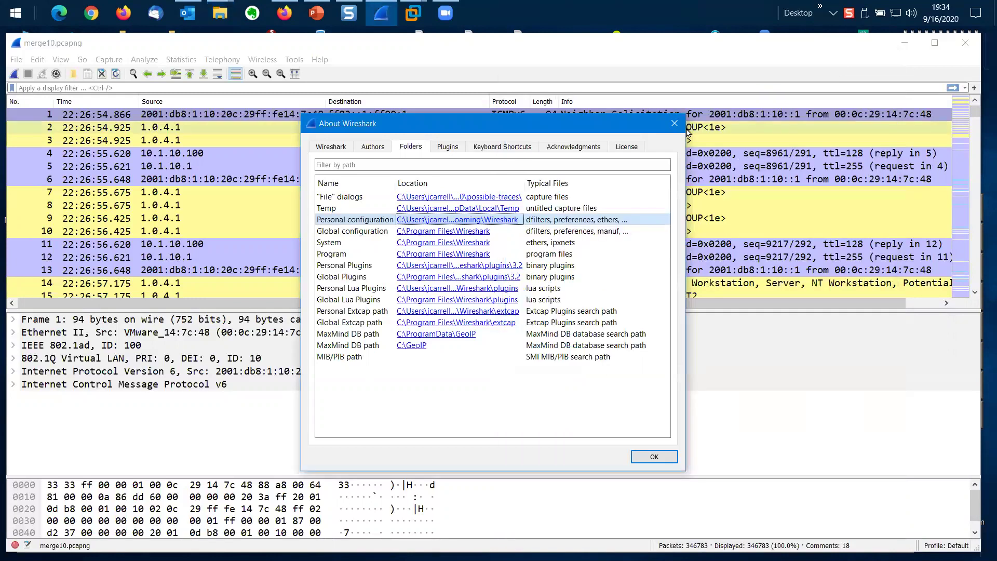
pyautogui.click(654, 457)
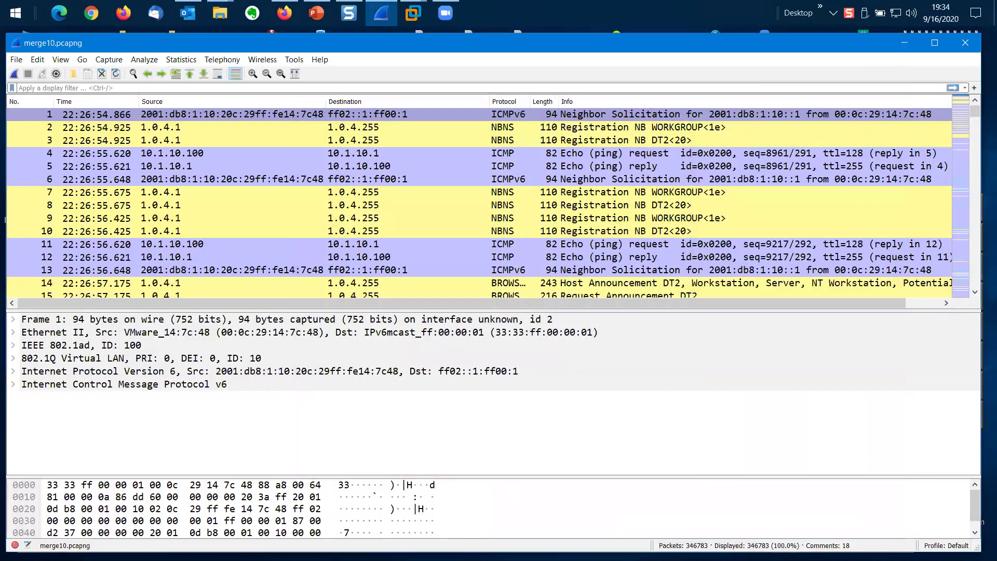
# Switch to the Wireshark-handson configuration profile and enlarge the packet text by two zoom levels.
pyautogui.click(946, 545)
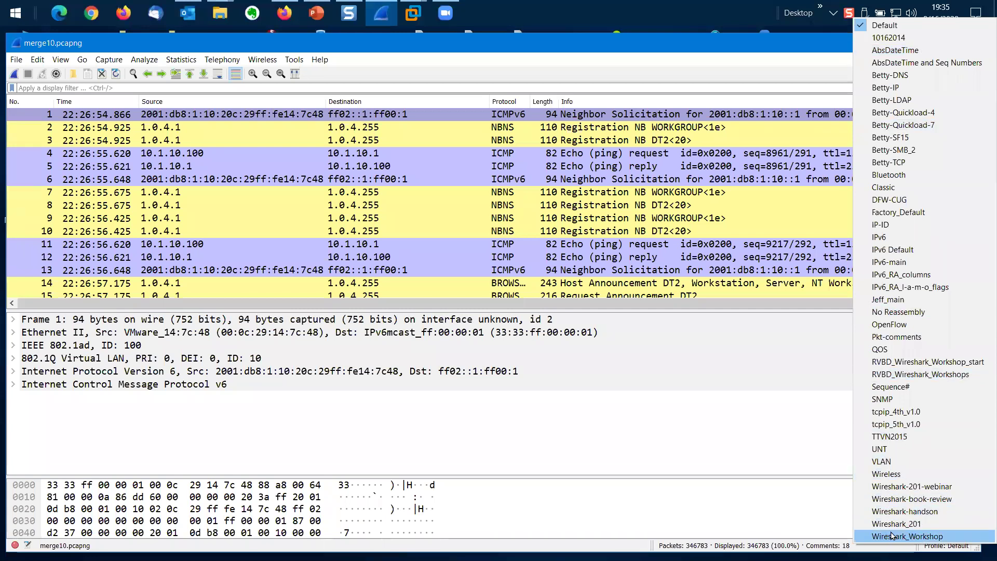
pyautogui.click(925, 512)
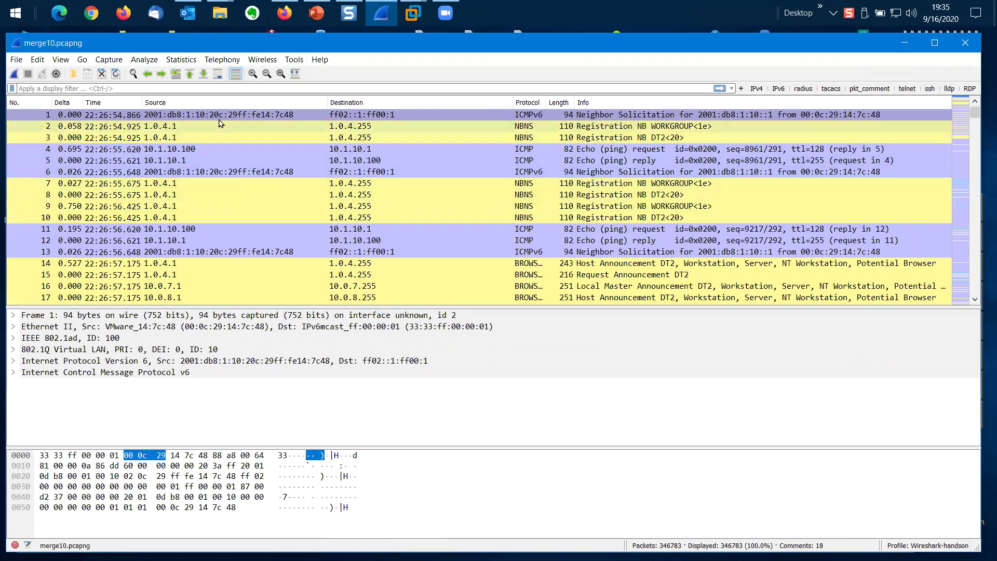
pyautogui.click(252, 74)
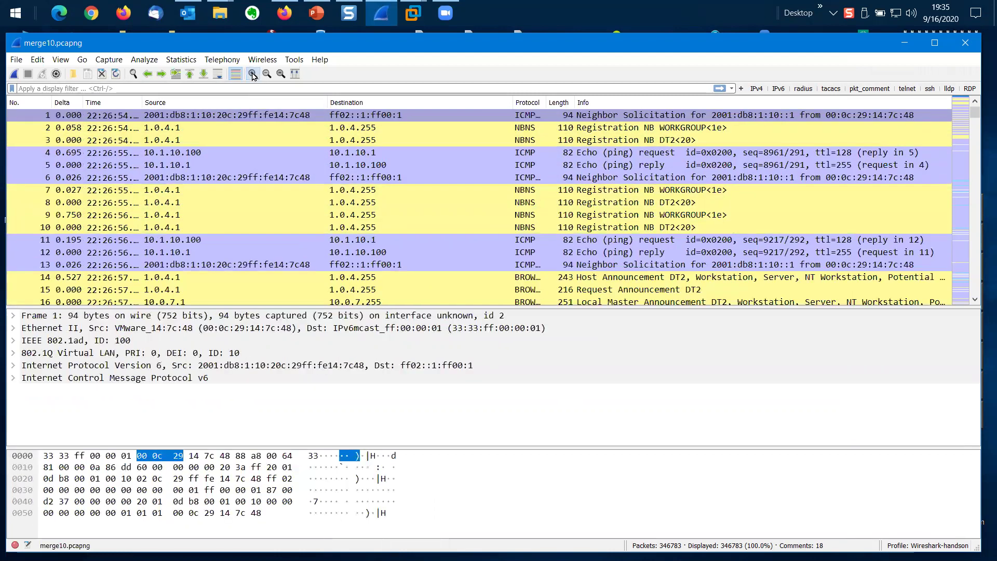
pyautogui.click(253, 75)
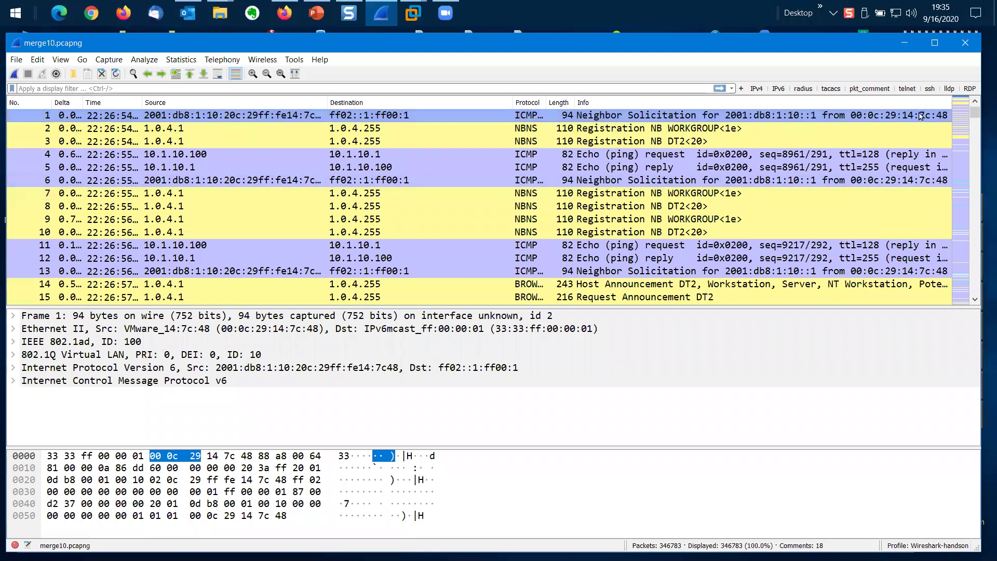
# Skim the full capture, apply the profile's saved IPv4 filter (ip.addr) and look through the matching packets.
pyautogui.moveTo(974, 112); pyautogui.dragTo(977, 254)
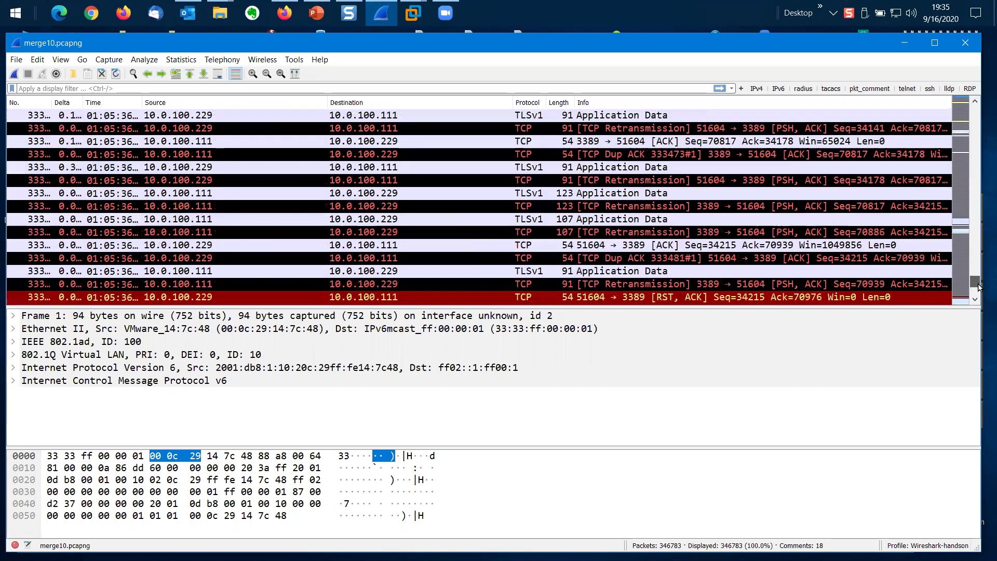
pyautogui.moveTo(978, 291); pyautogui.dragTo(967, 104)
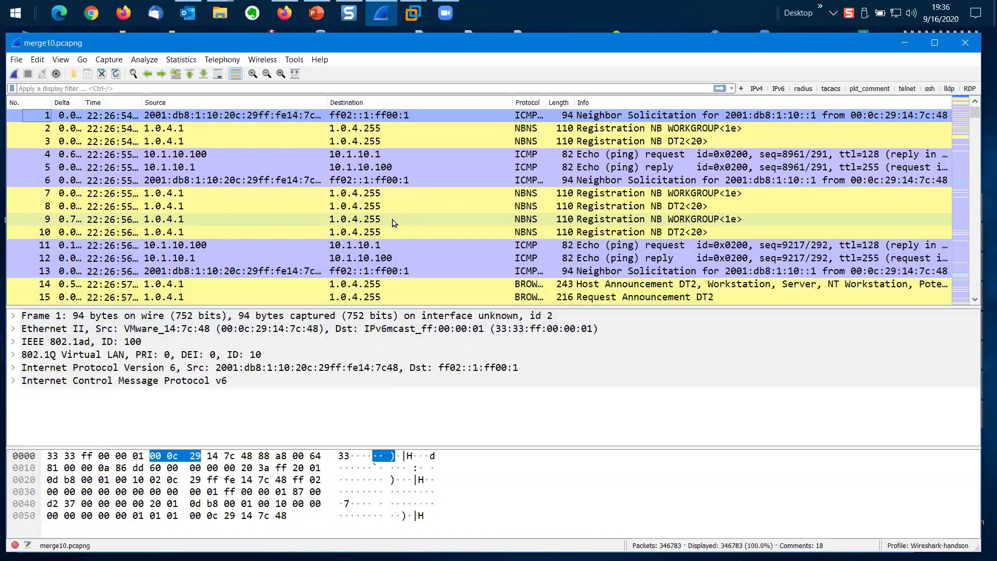
pyautogui.click(761, 91)
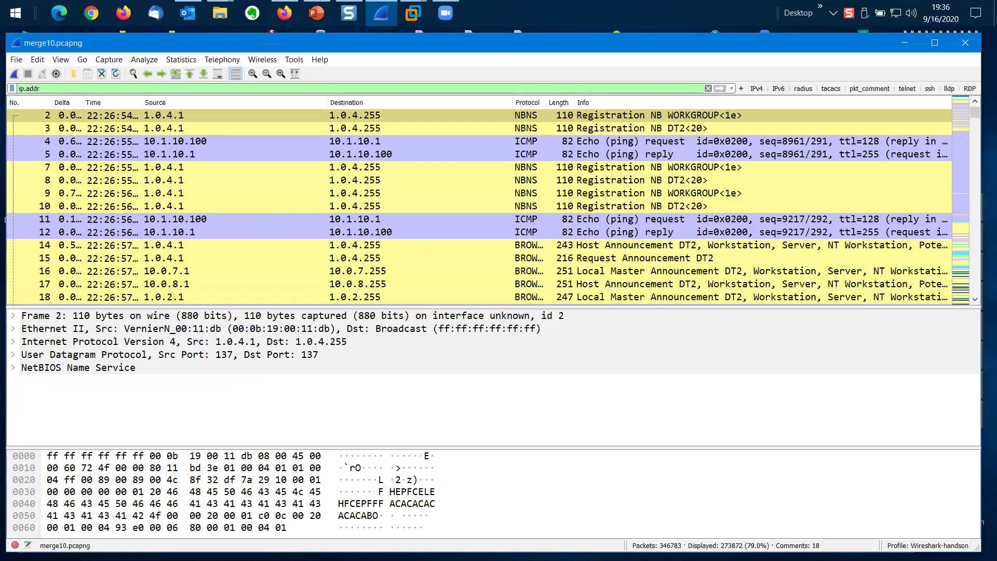
pyautogui.scroll(-1, 264, 146)
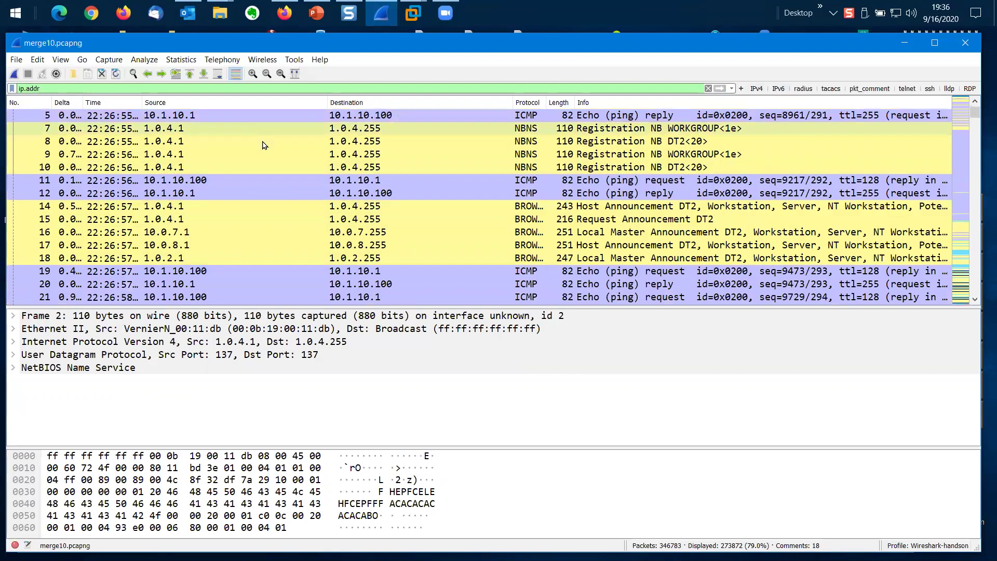
pyautogui.scroll(-20, 264, 146)
pyautogui.scroll(20, 309, 184)
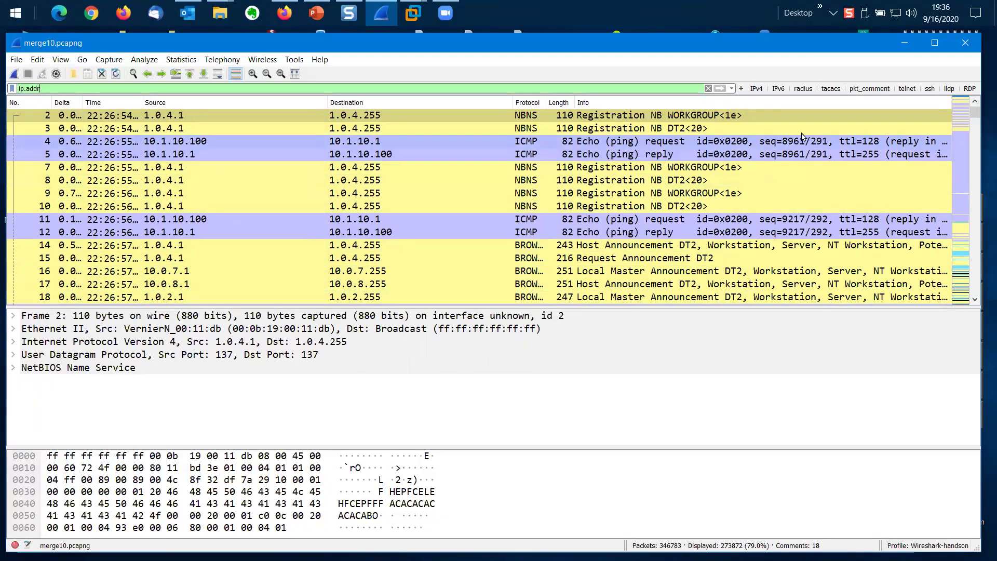
# Apply the profile's saved IPv6 filter (ipv6) and browse the matching packets.
pyautogui.click(781, 91)
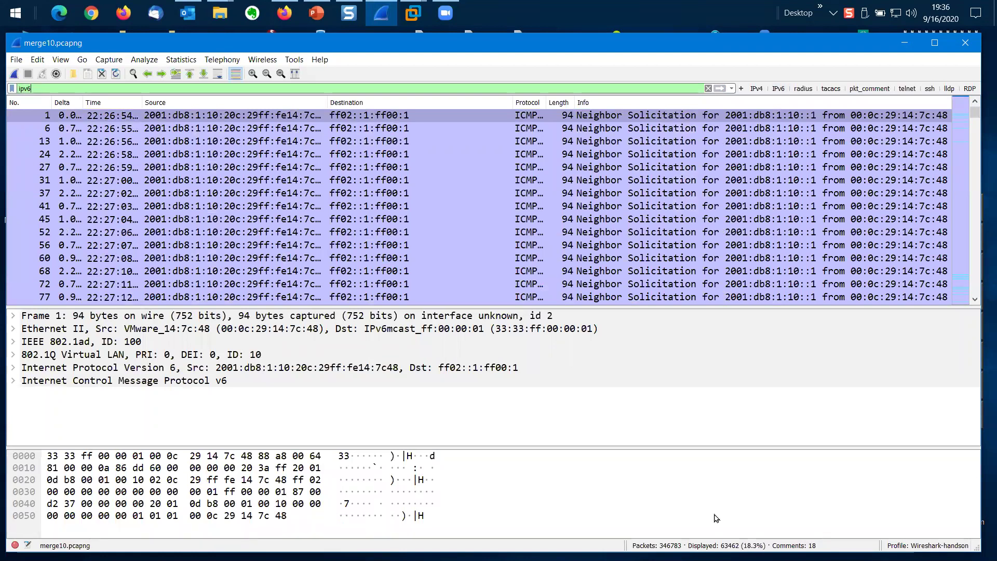
pyautogui.click(979, 129)
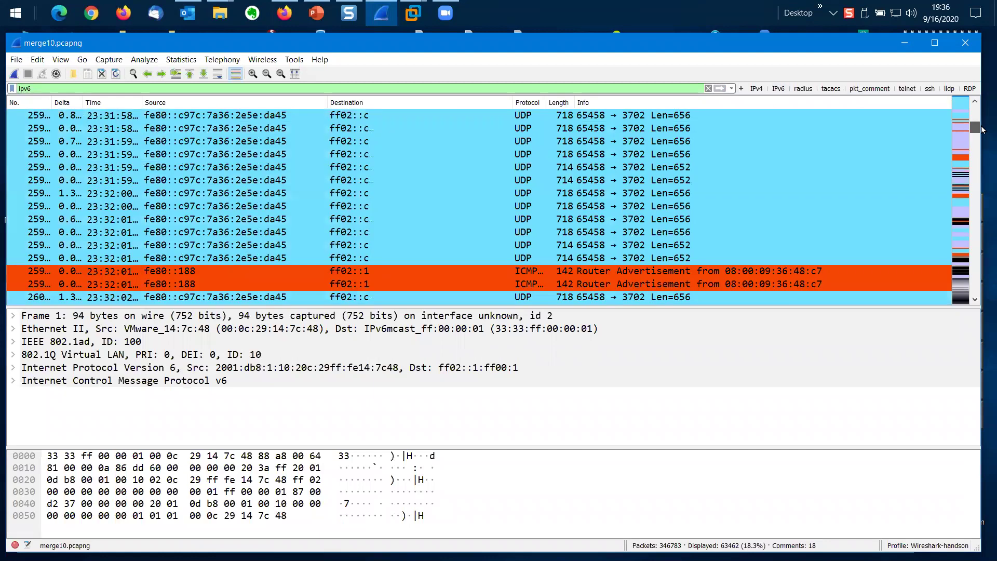
pyautogui.moveTo(981, 129); pyautogui.dragTo(980, 126)
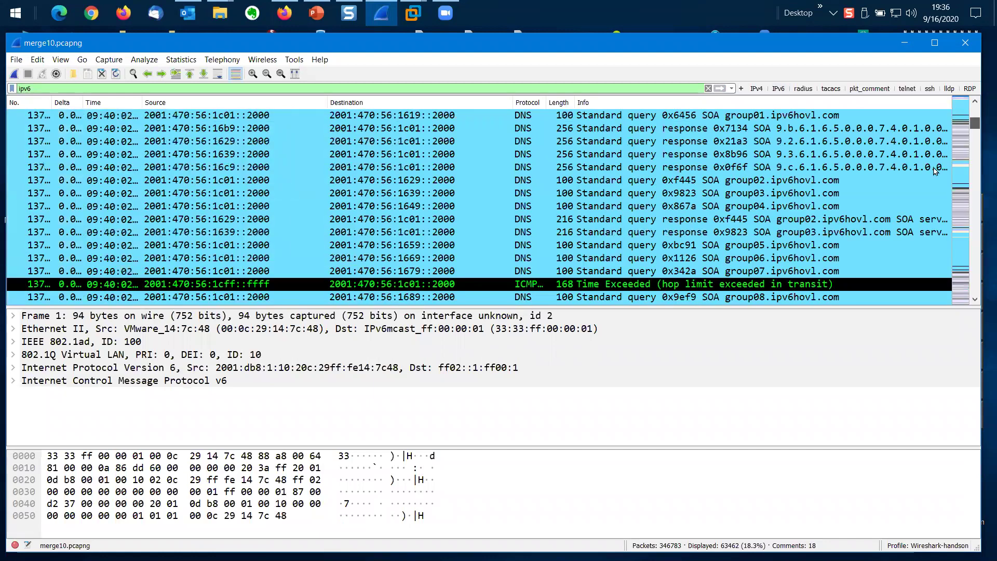
pyautogui.scroll(-6, 875, 206)
pyautogui.scroll(8, 875, 206)
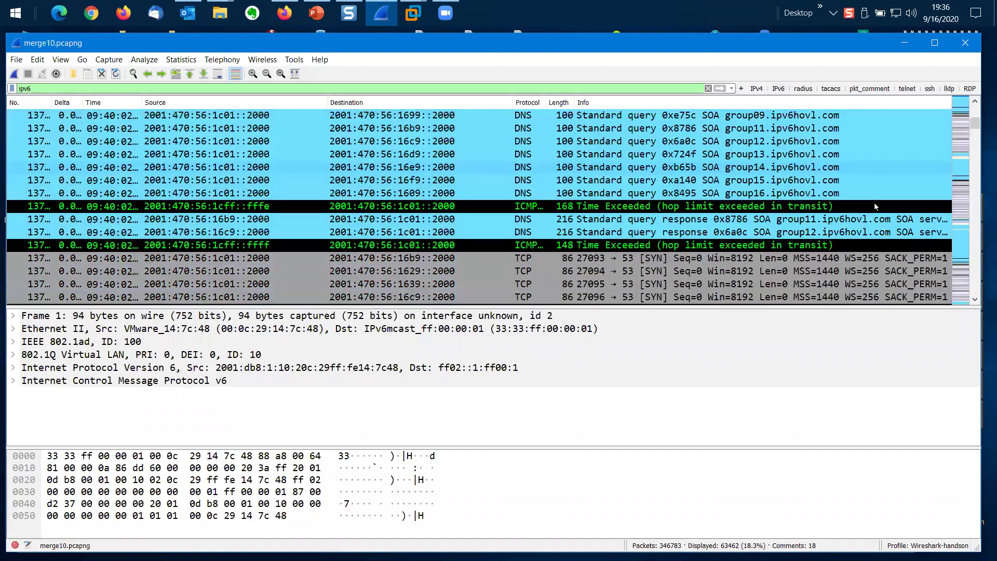
pyautogui.scroll(10, 876, 206)
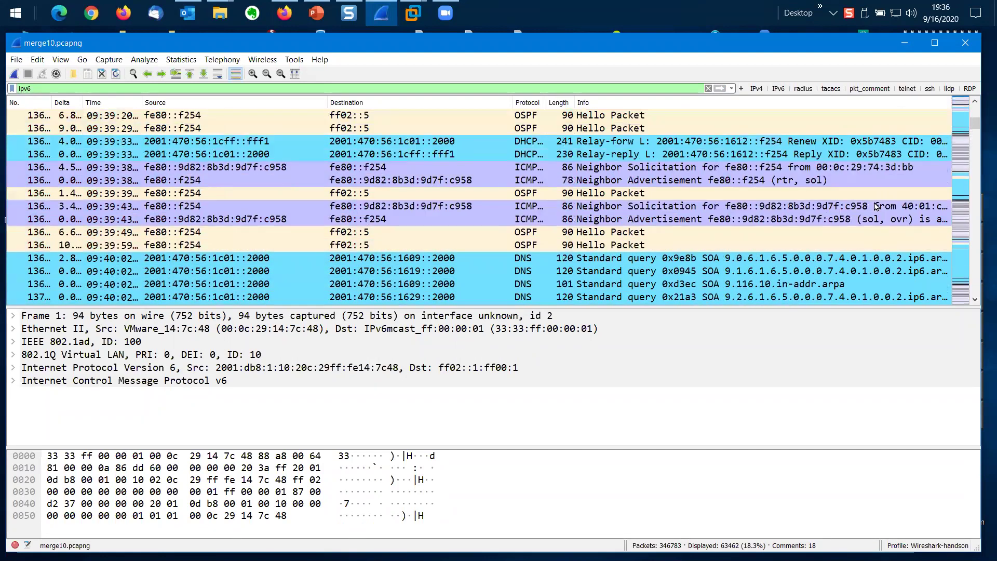
pyautogui.click(976, 116)
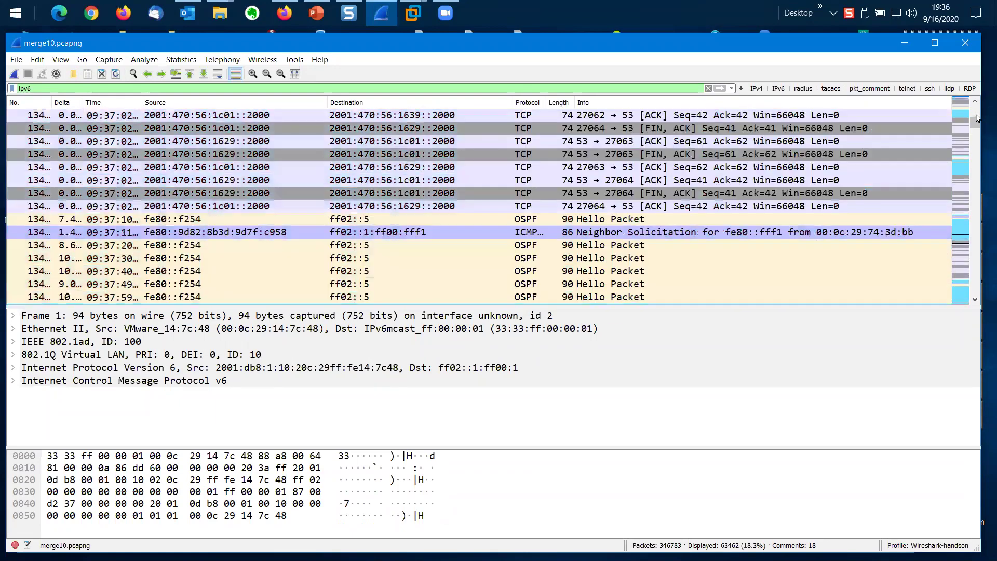
pyautogui.click(976, 115)
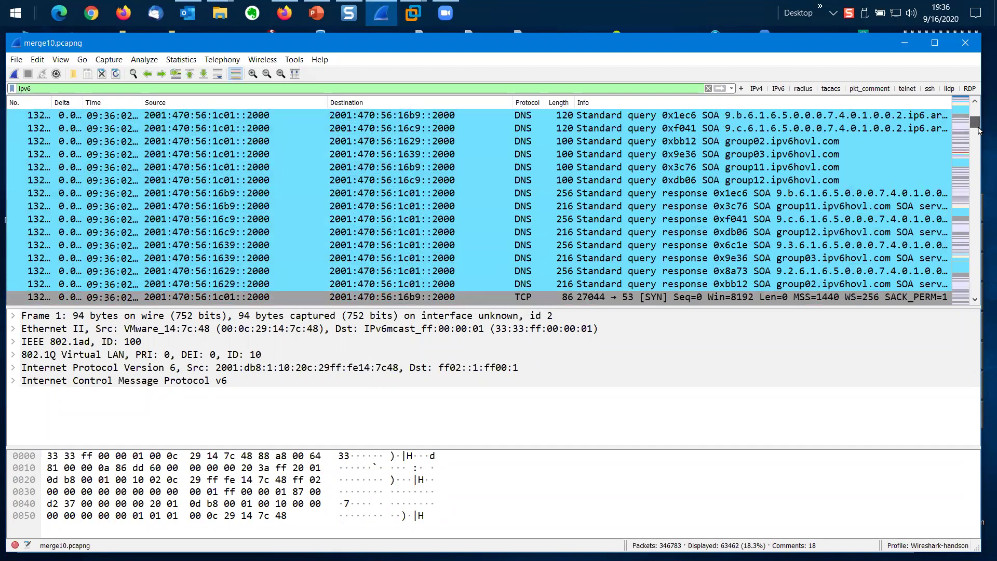
# Jump to the orange-red Router Advertisement packets further down the IPv6 list and examine the traffic around them.
pyautogui.moveTo(979, 130); pyautogui.dragTo(979, 134)
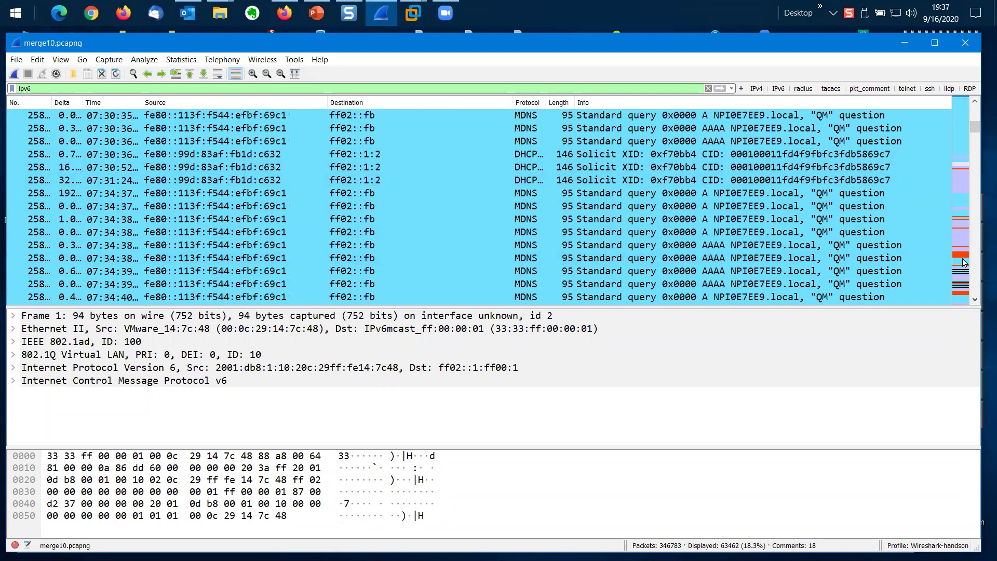
pyautogui.click(964, 258)
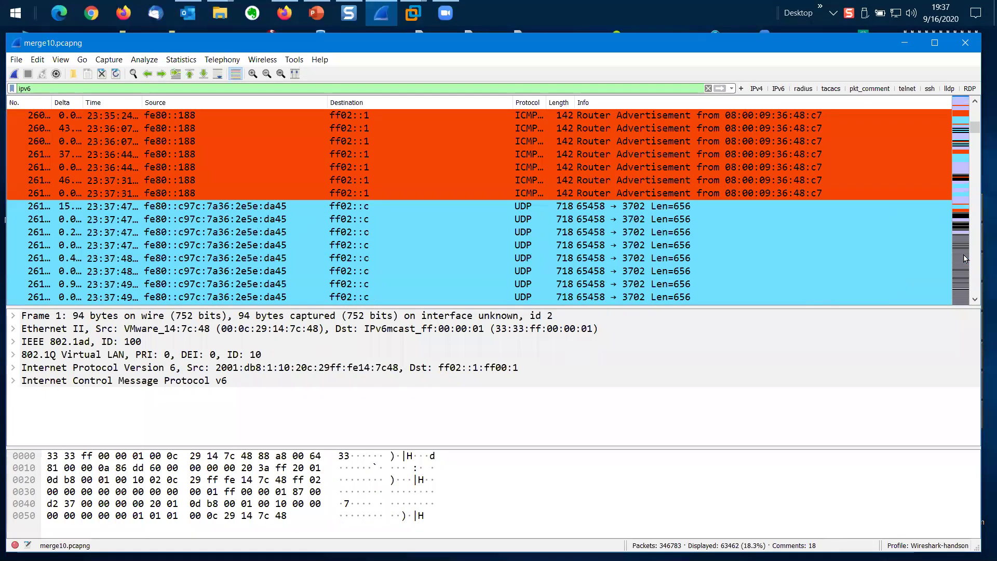
pyautogui.click(962, 196)
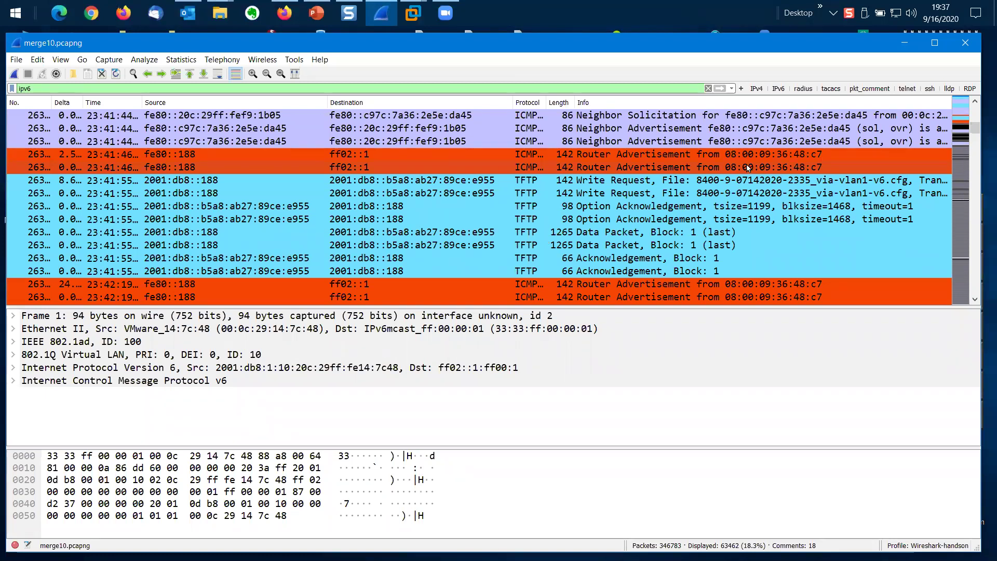
# Look over the traffic around the Router Advertisements, and erase the ipv6 expression from the display filter.
pyautogui.scroll(-4, 748, 168)
pyautogui.scroll(5, 748, 167)
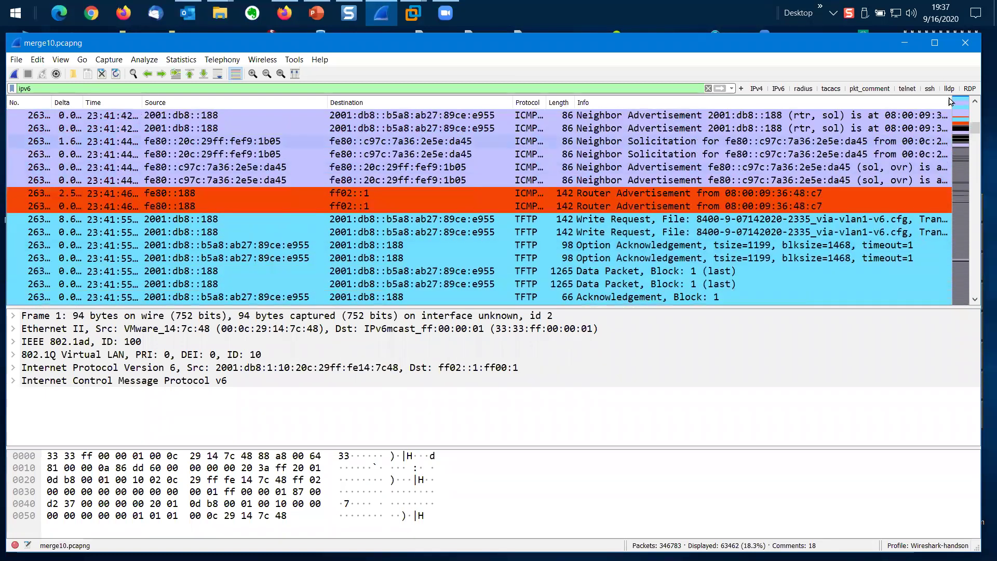
pyautogui.scroll(8, 831, 203)
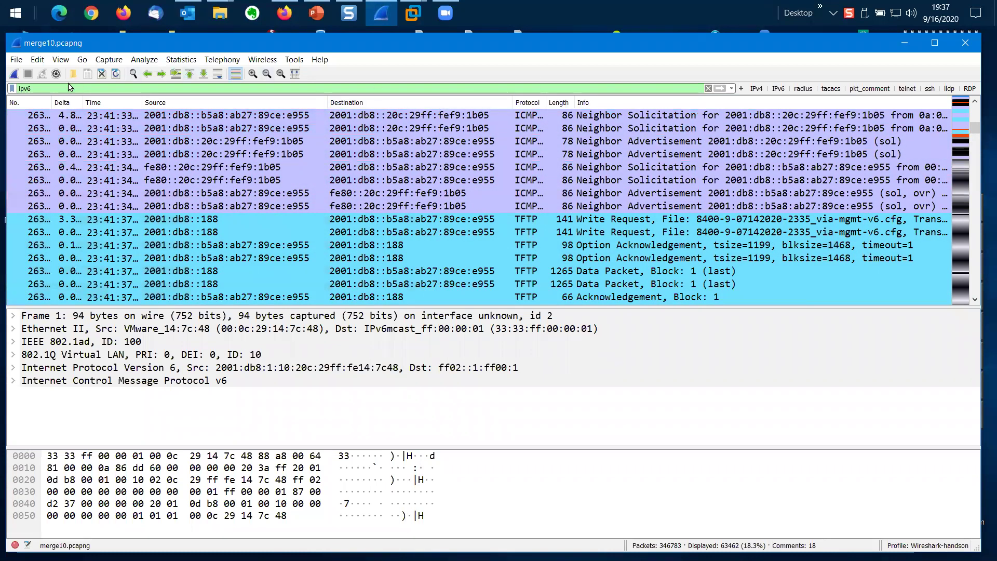
pyautogui.press('BackSpace')
pyautogui.press('BackSpace')
pyautogui.press('BackSpace')
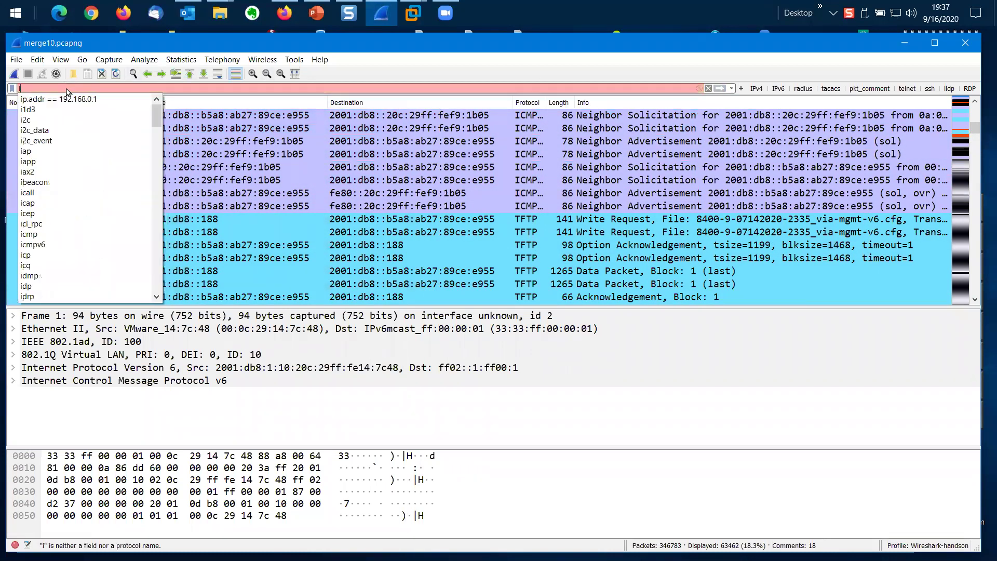
pyautogui.press('BackSpace')
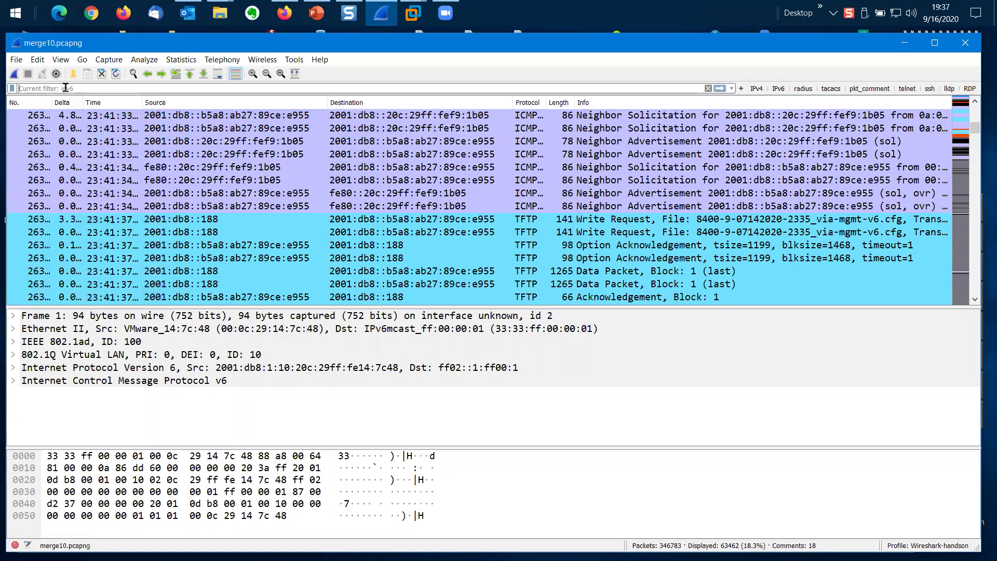
# Enter ip to preview the suggested filter expressions, erase it, and apply the empty display filter to list all packets.
pyautogui.write('ip')
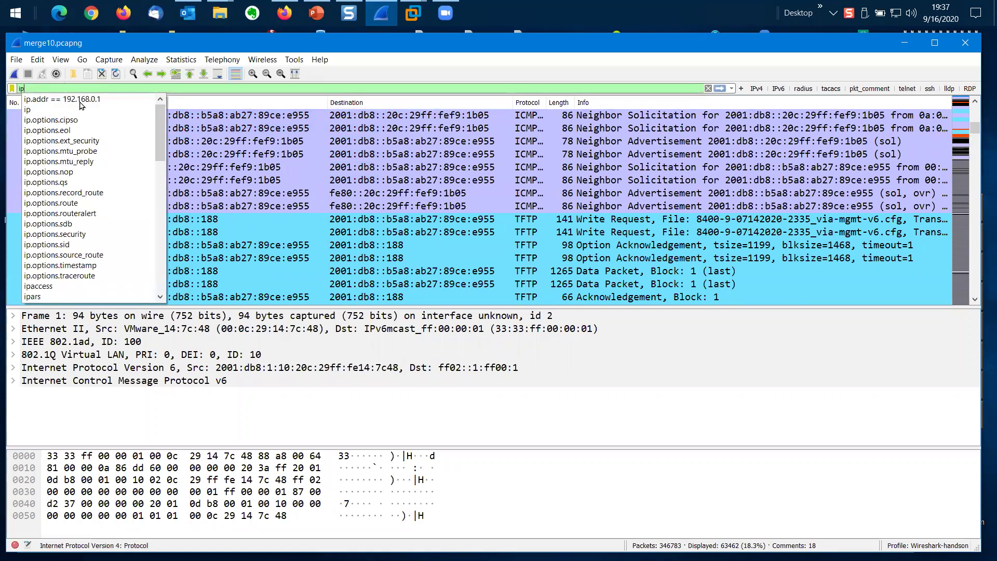
pyautogui.moveTo(160, 114)
pyautogui.mouseDown()
pyautogui.moveTo(159, 251)
pyautogui.moveTo(159, 117)
pyautogui.mouseUp()
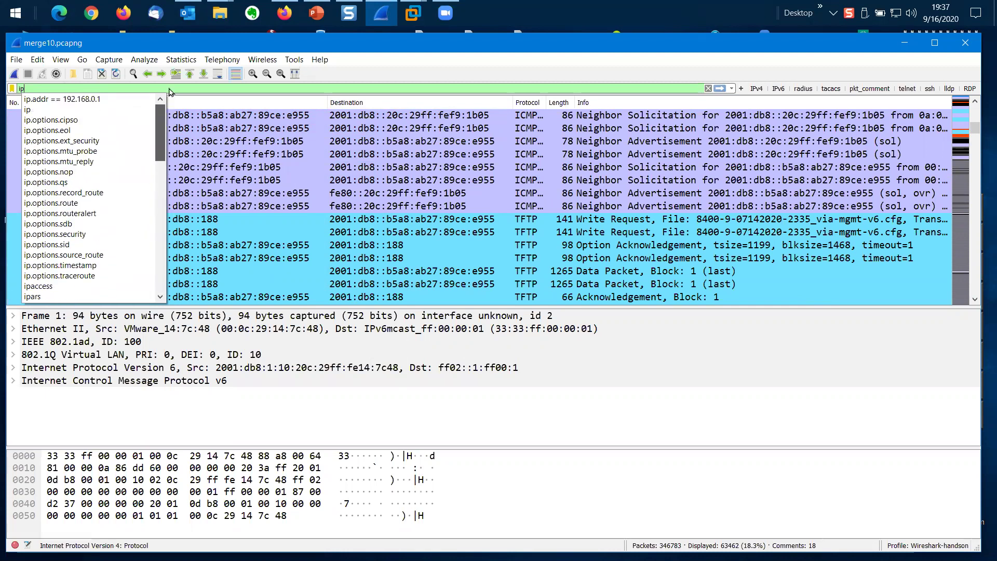
pyautogui.click(206, 90)
pyautogui.press('BackSpace')
pyautogui.press('BackSpace')
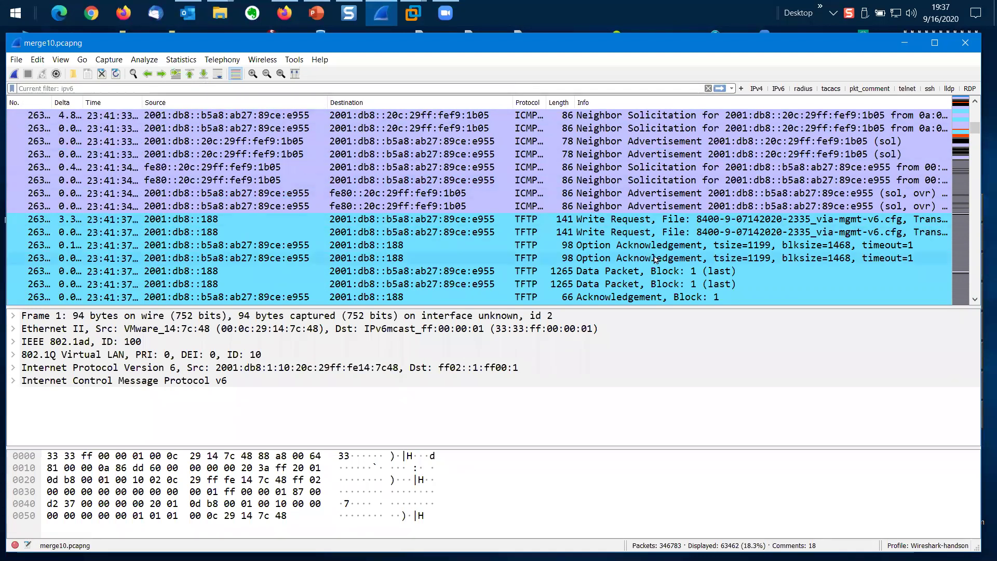
pyautogui.click(719, 88)
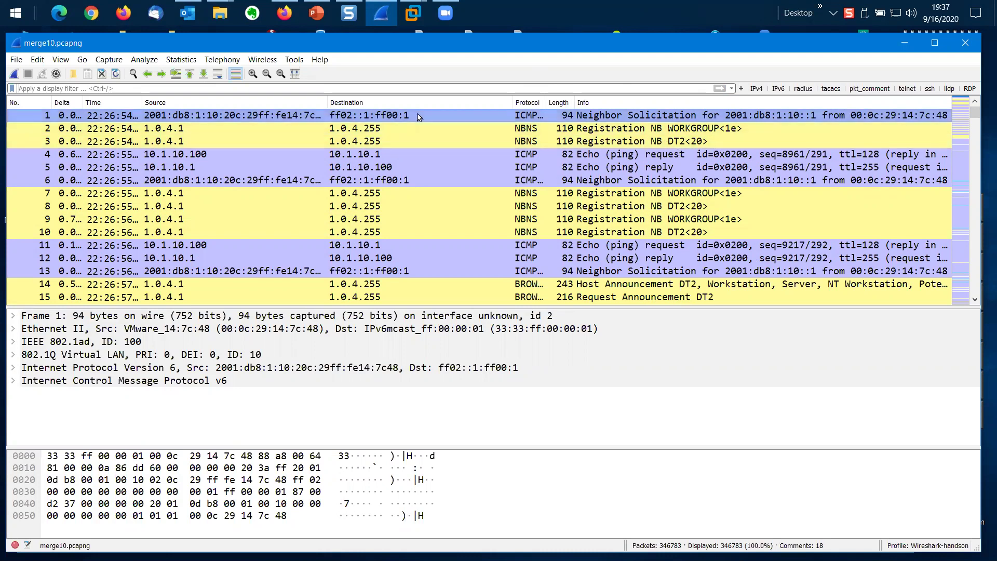
# Show the Protocol Hierarchy statistics for the capture and collapse the Internet Protocol Version 6 and Version 4 branches.
pyautogui.click(189, 63)
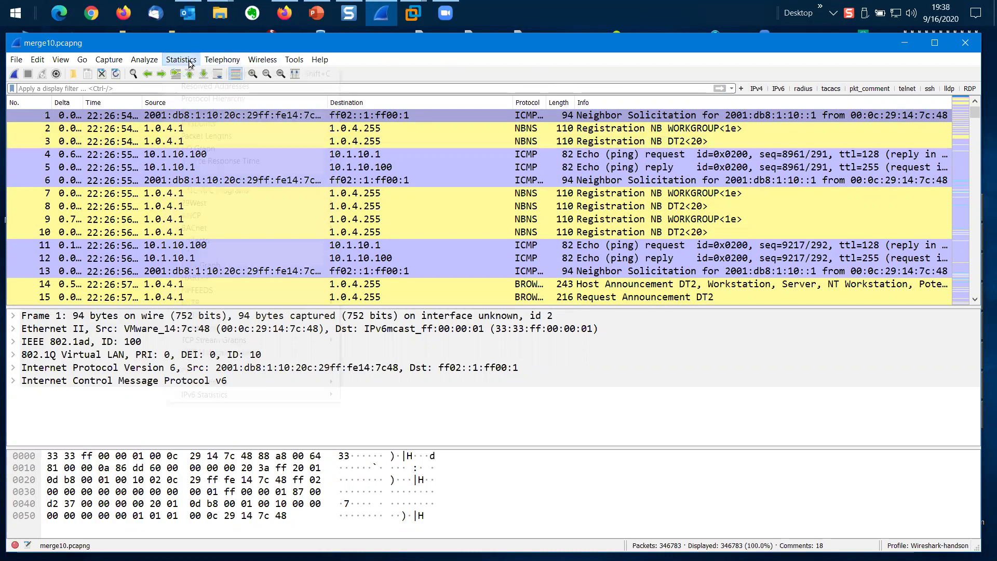
pyautogui.click(196, 99)
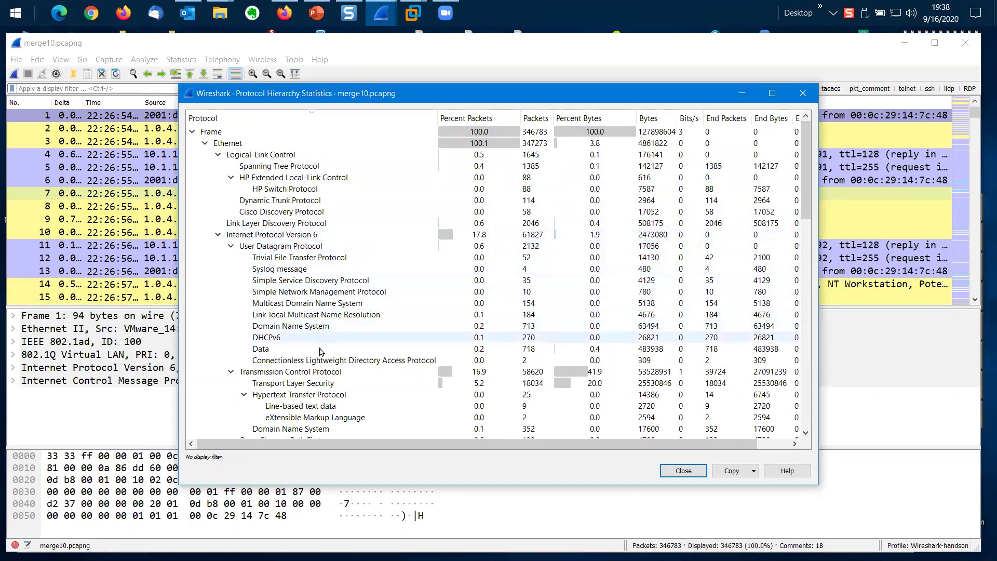
pyautogui.click(218, 234)
pyautogui.scroll(-1, 284, 265)
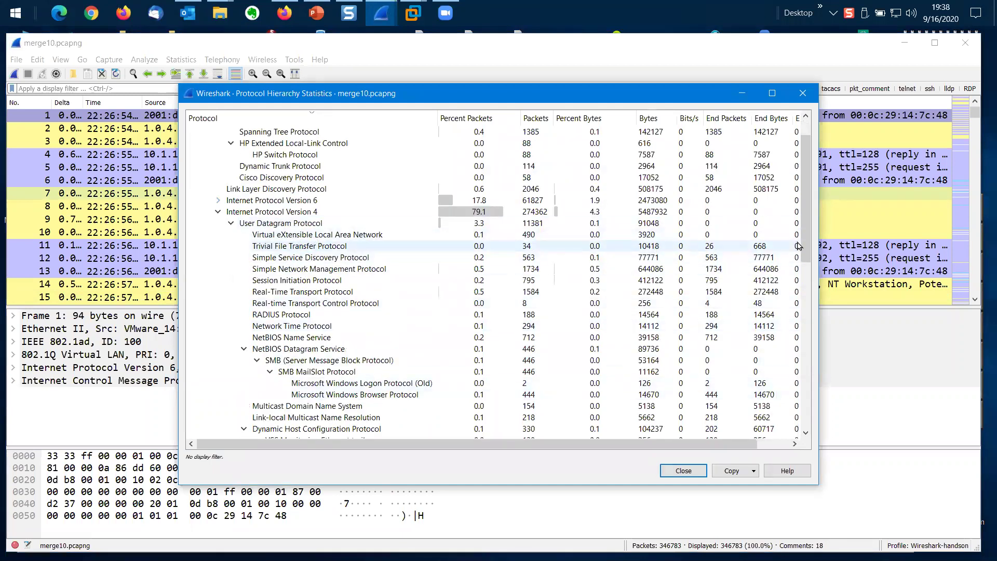
pyautogui.moveTo(808, 218)
pyautogui.mouseDown()
pyautogui.moveTo(794, 389)
pyautogui.moveTo(799, 218)
pyautogui.mouseUp()
pyautogui.click(217, 247)
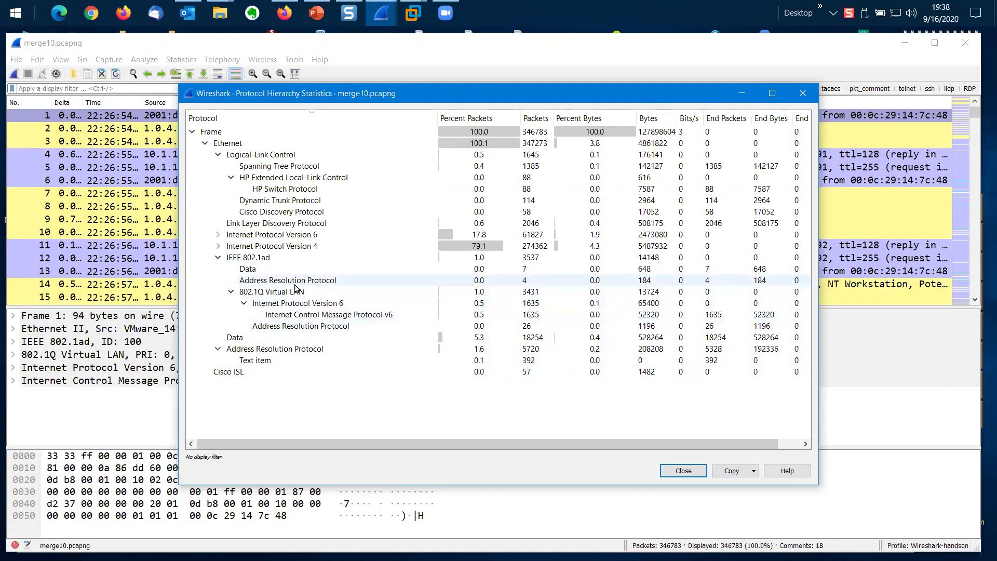
# Expand the IPv4 and IPv6 branches again, review their protocols, and close the Protocol Hierarchy statistics.
pyautogui.click(218, 246)
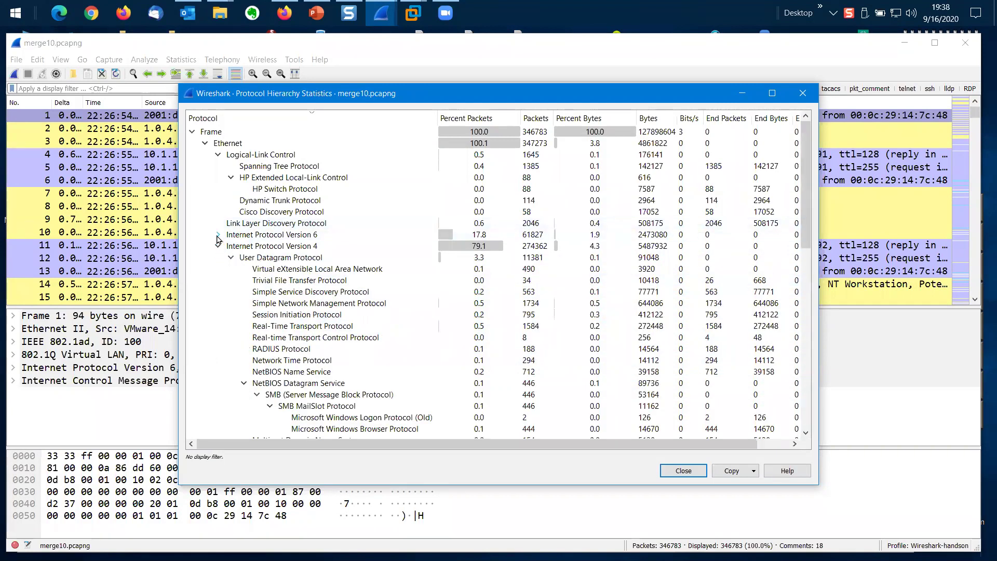
pyautogui.click(218, 235)
pyautogui.scroll(-3, 381, 311)
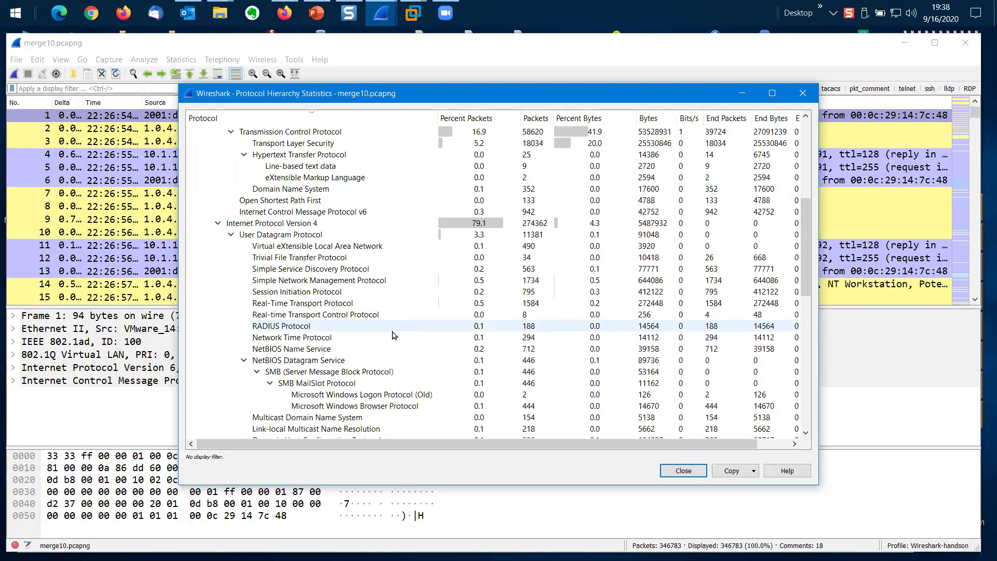
pyautogui.click(684, 471)
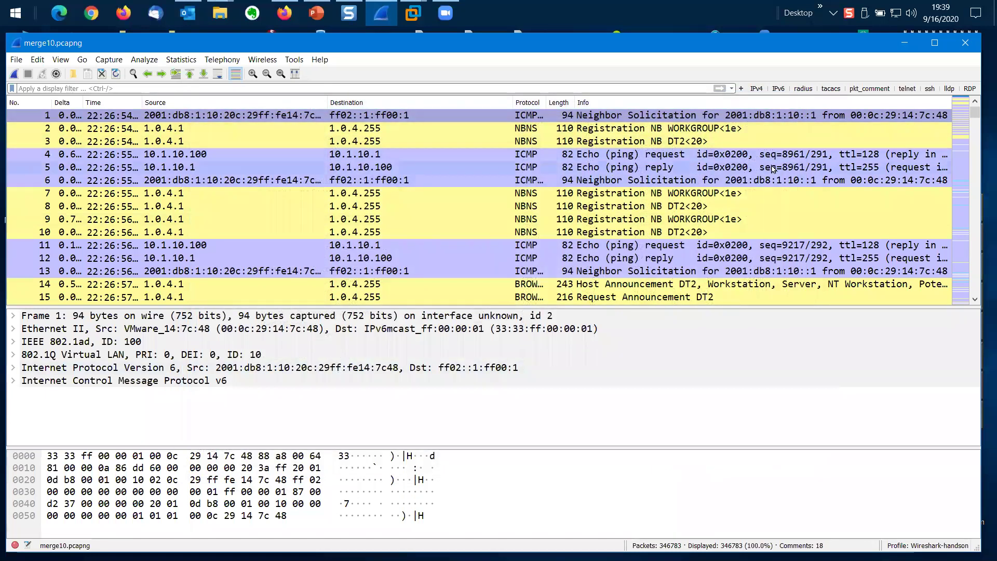
# Apply the profile's saved pkt_comment filter, skim the commented packets, and expand the packet comments of packet 4267.
pyautogui.click(877, 93)
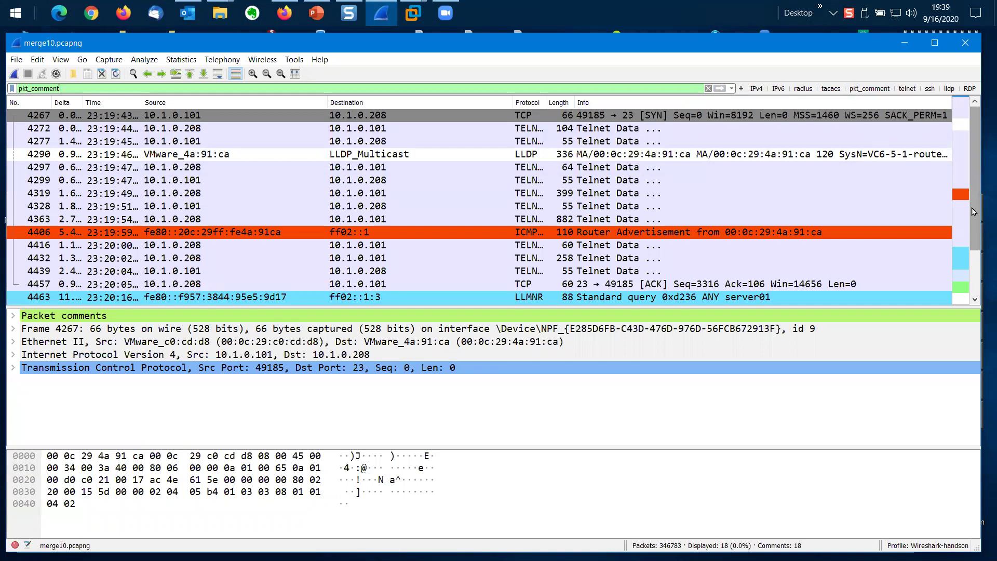
pyautogui.moveTo(974, 165); pyautogui.dragTo(982, 236)
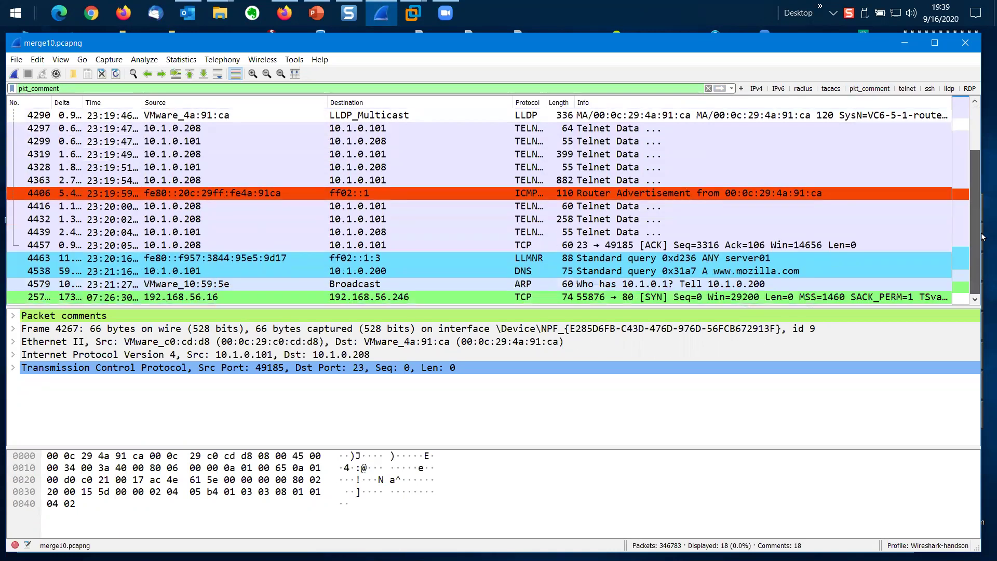
pyautogui.scroll(1, 981, 185)
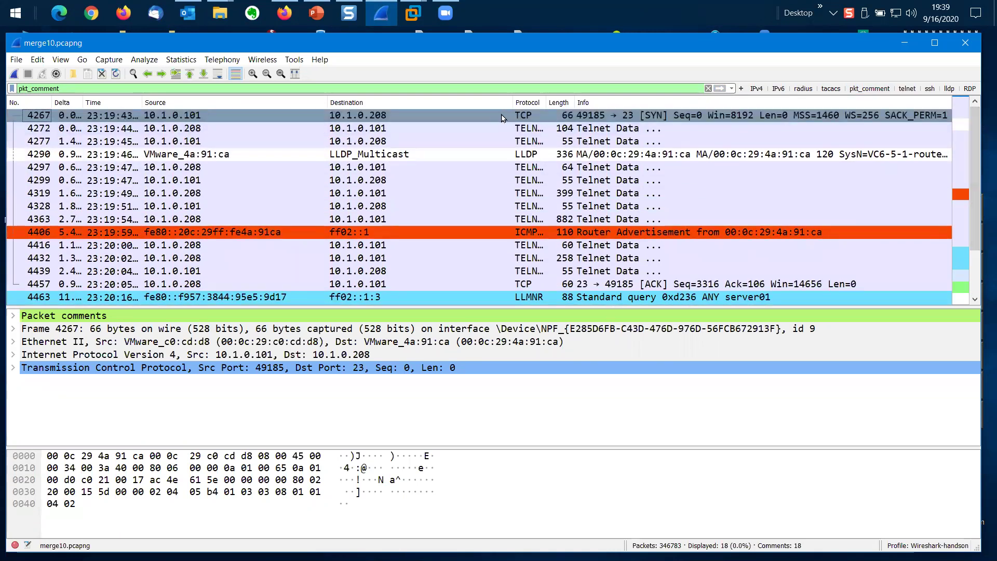
pyautogui.click(11, 317)
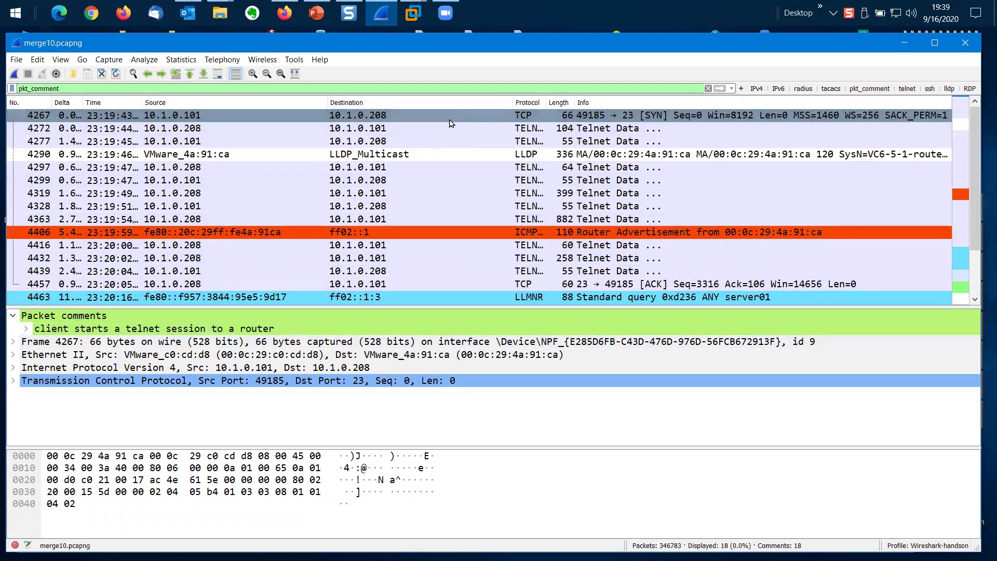
# Read the comments on the Telnet packets between 4272 and 4319, the Router Advertisement 4406 and the LLMNR query 4463.
pyautogui.click(421, 129)
pyautogui.click(421, 143)
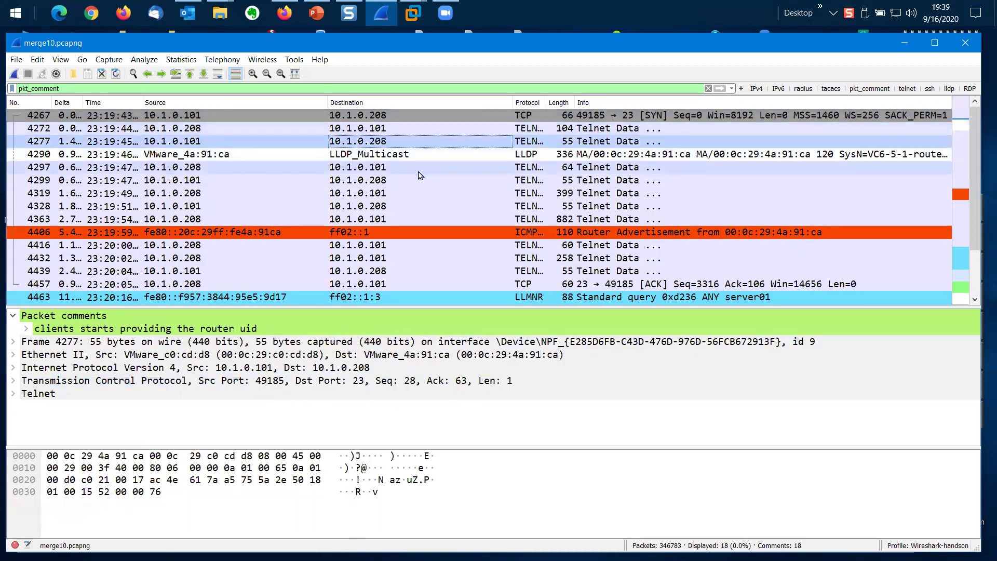
pyautogui.click(421, 171)
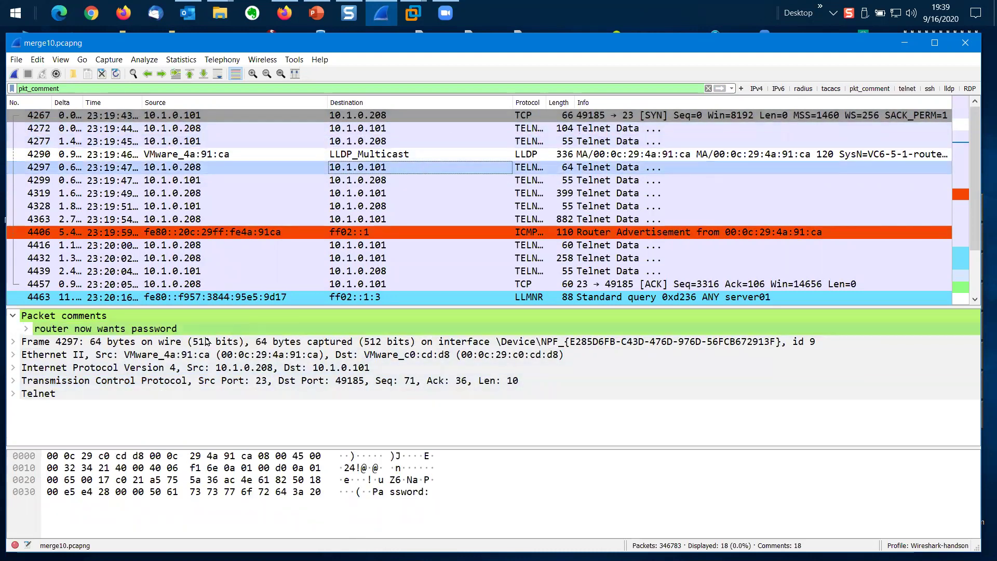
pyautogui.click(394, 181)
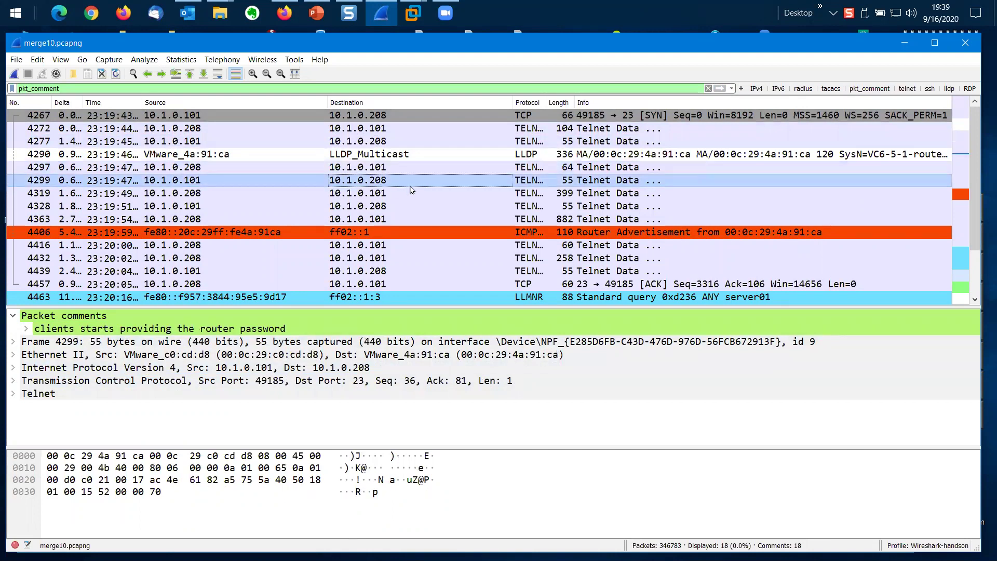
pyautogui.click(397, 195)
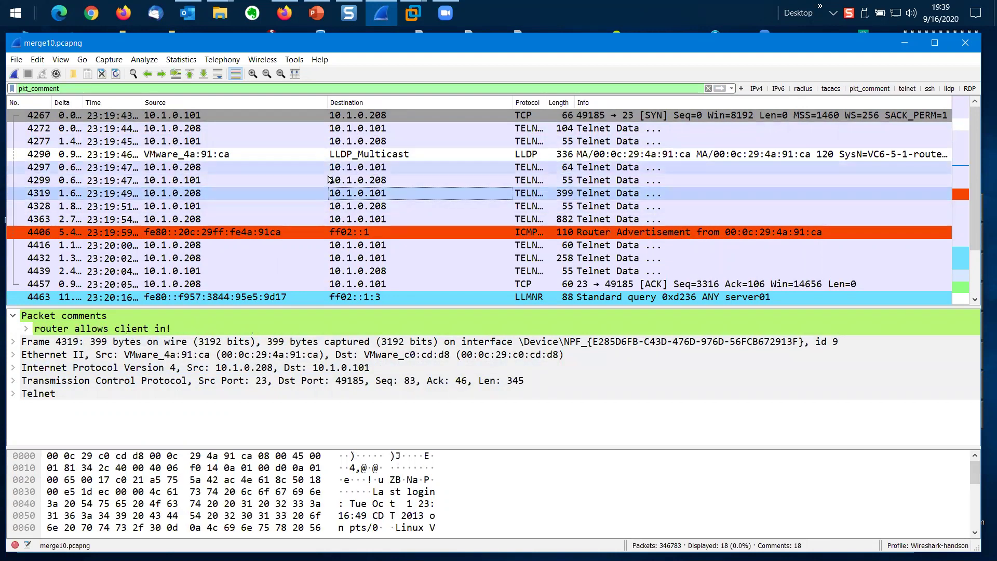
pyautogui.click(414, 232)
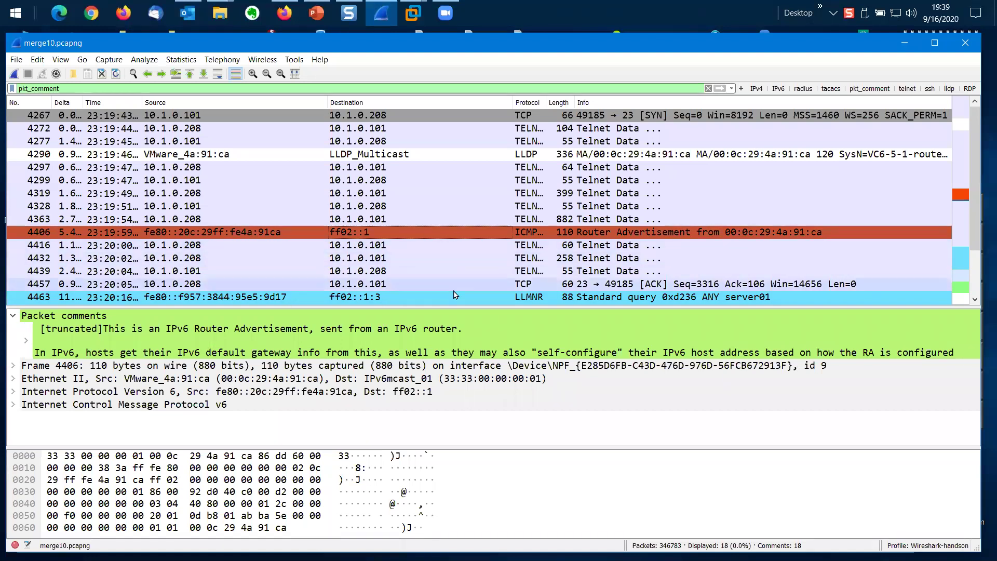
pyautogui.click(420, 298)
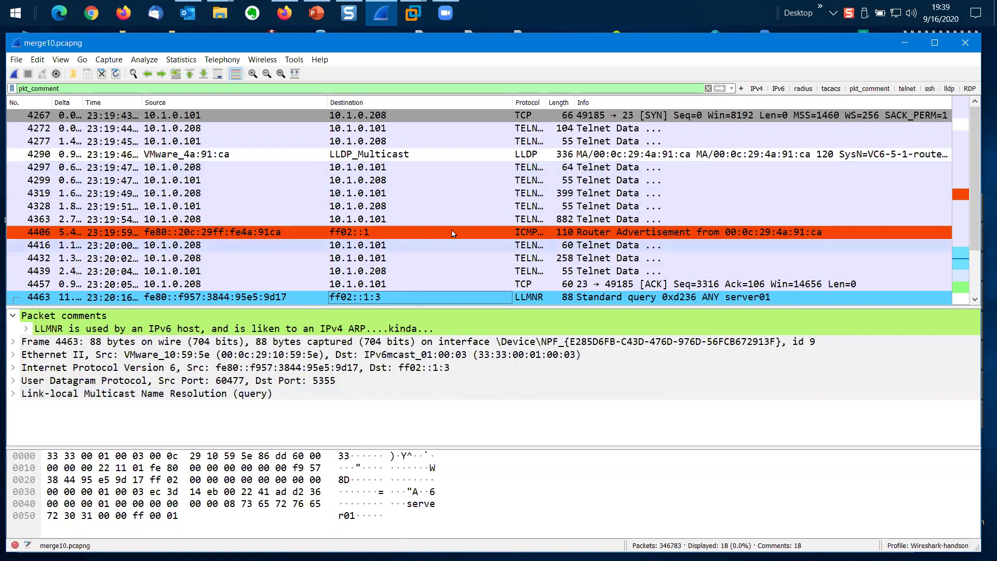
pyautogui.scroll(-1, 530, 200)
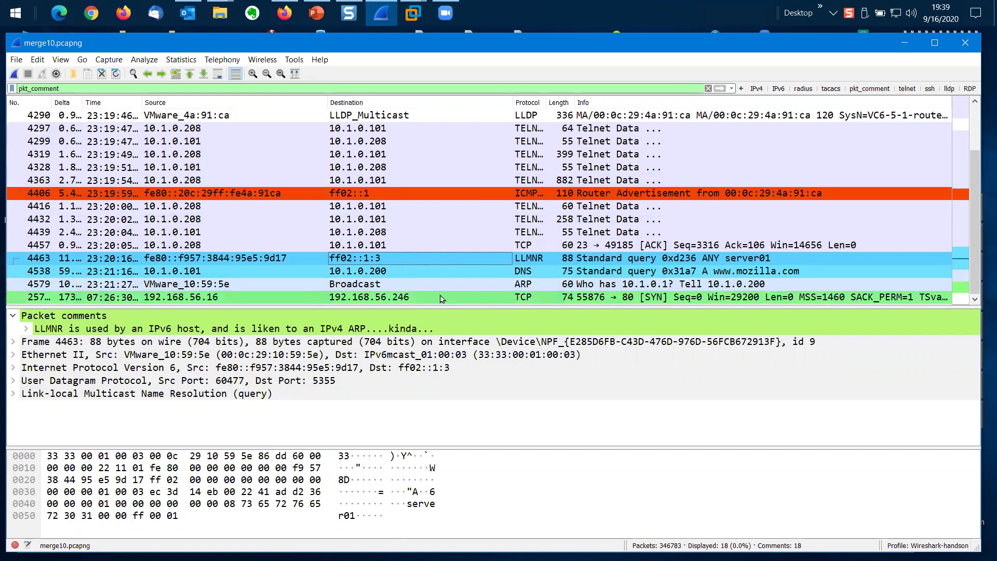
# Clear the packet comment filter and apply the profile's saved telnet filter.
pyautogui.click(707, 88)
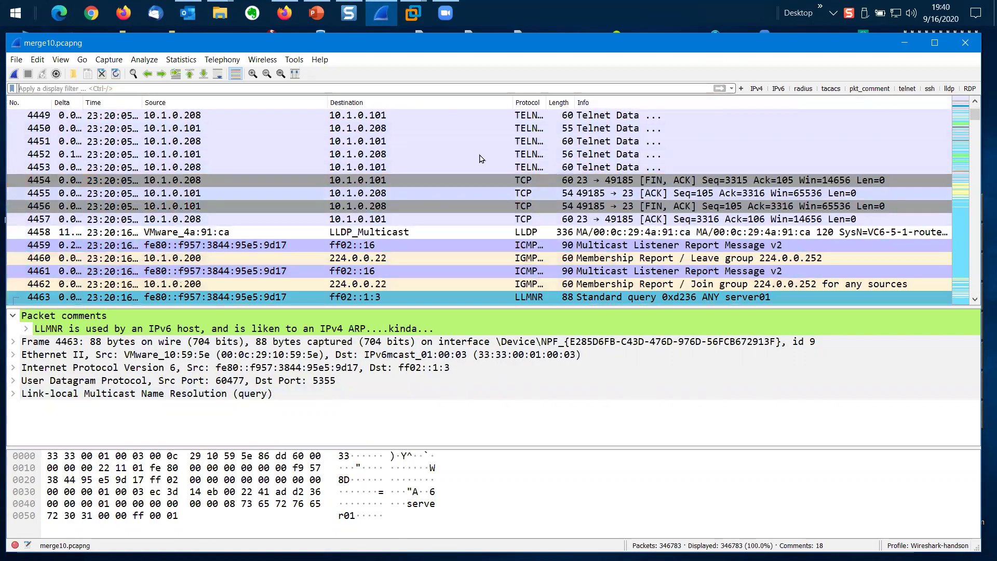
pyautogui.scroll(9, 481, 159)
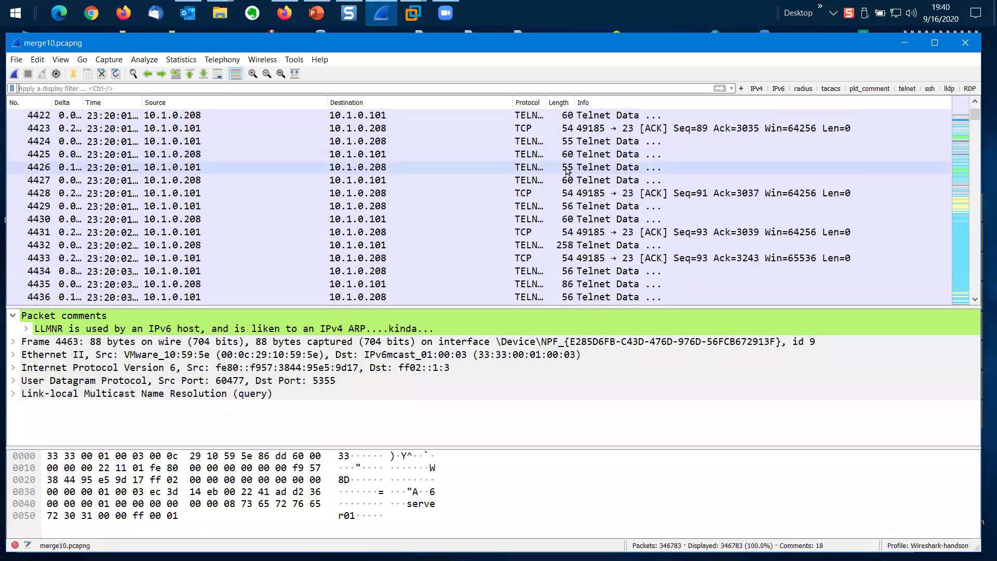
pyautogui.click(907, 89)
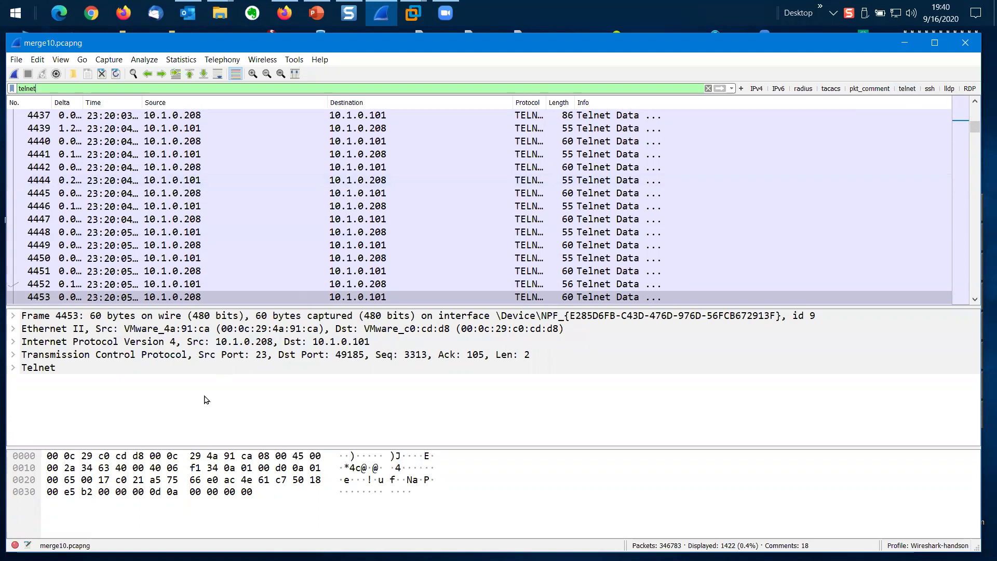
# Expand the Telnet section in the packet details and inspect the data carried by packets 4437, 4439 and 4440.
pyautogui.click(12, 368)
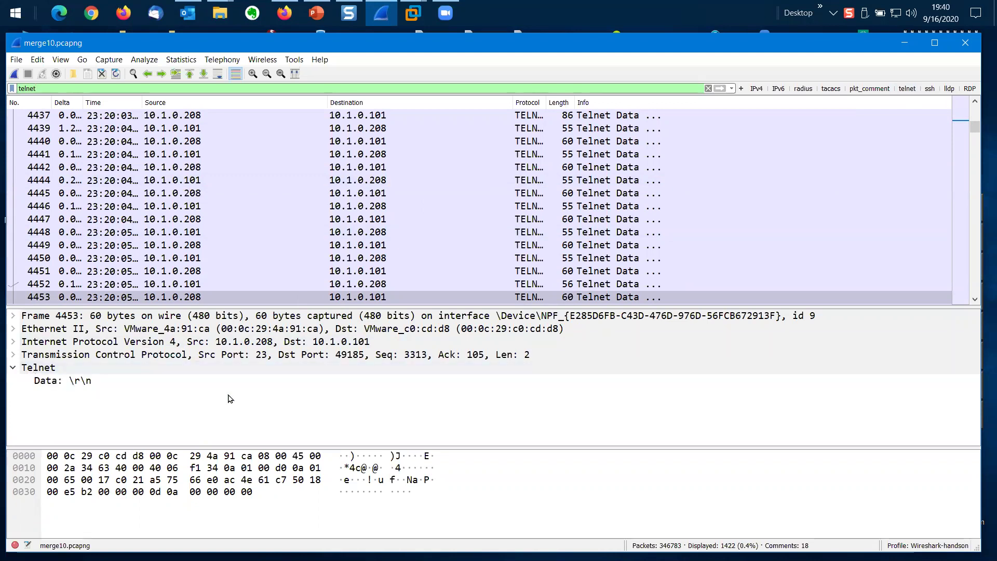
pyautogui.click(389, 116)
pyautogui.click(390, 128)
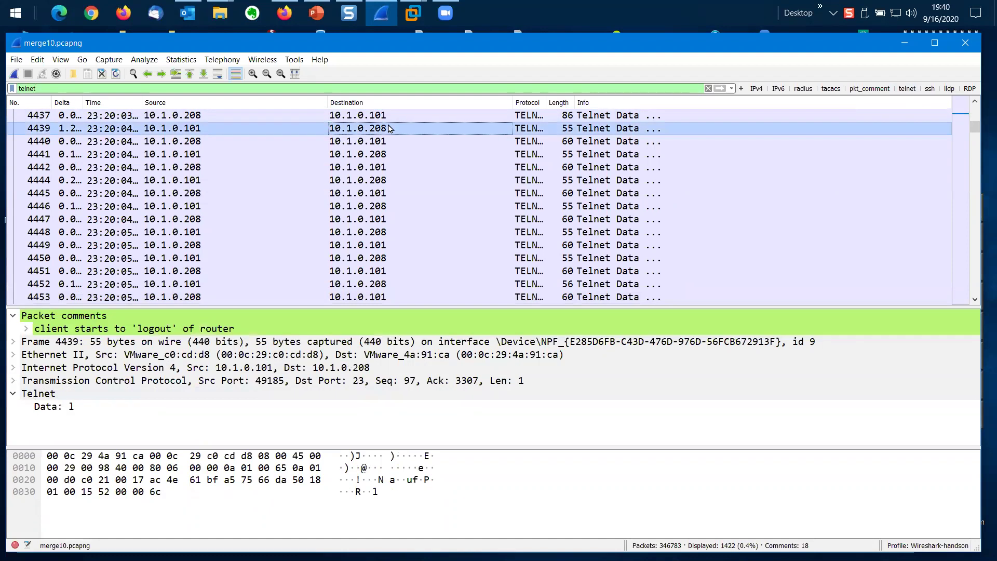
pyautogui.click(389, 142)
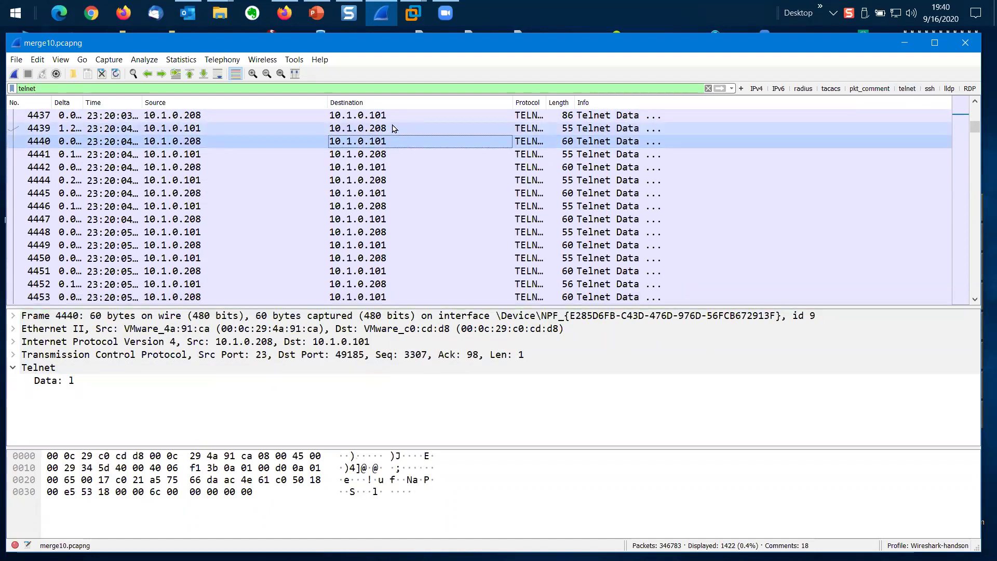
# Follow the TCP stream of Telnet packet 4437.
pyautogui.click(397, 117)
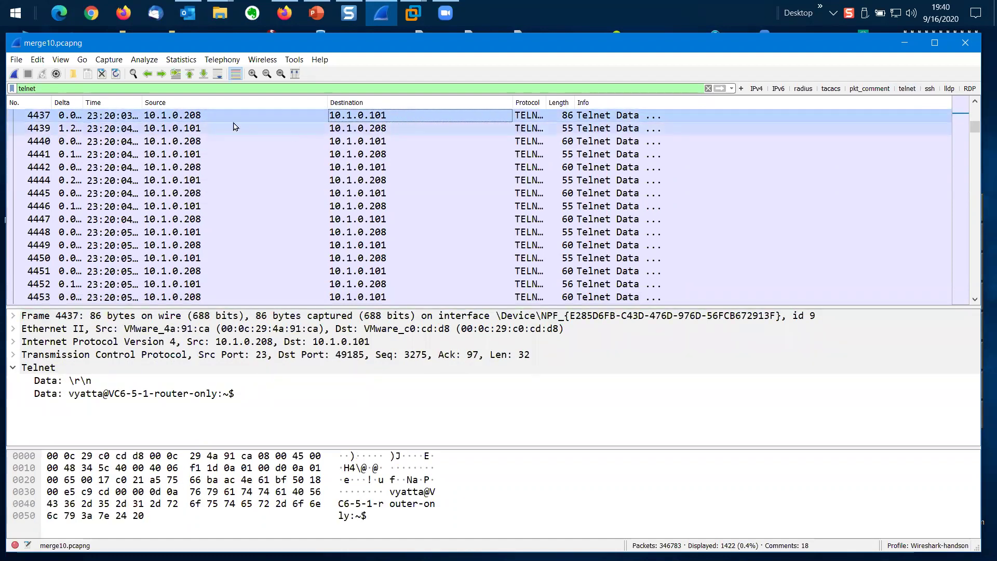
pyautogui.click(145, 60)
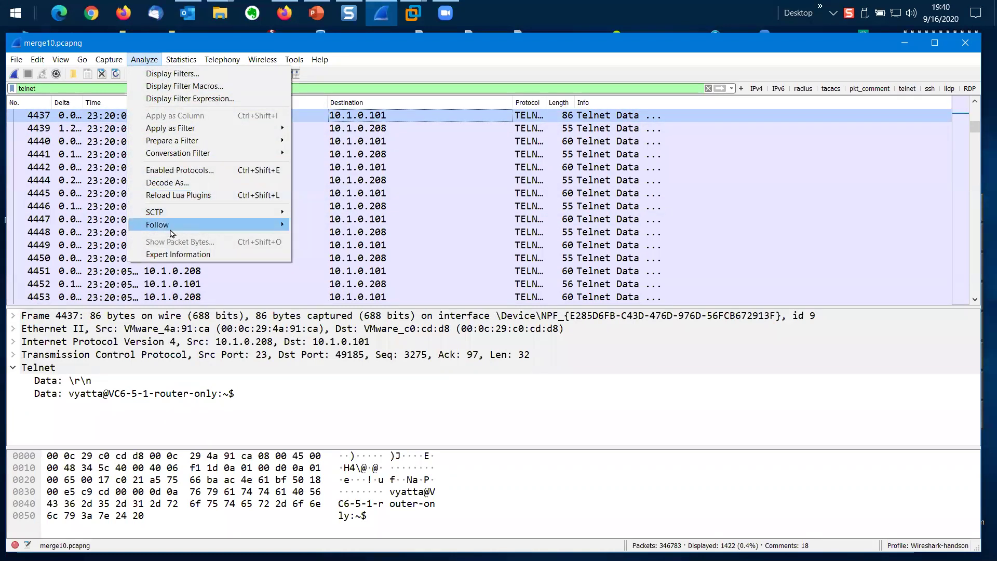
pyautogui.moveTo(171, 232)
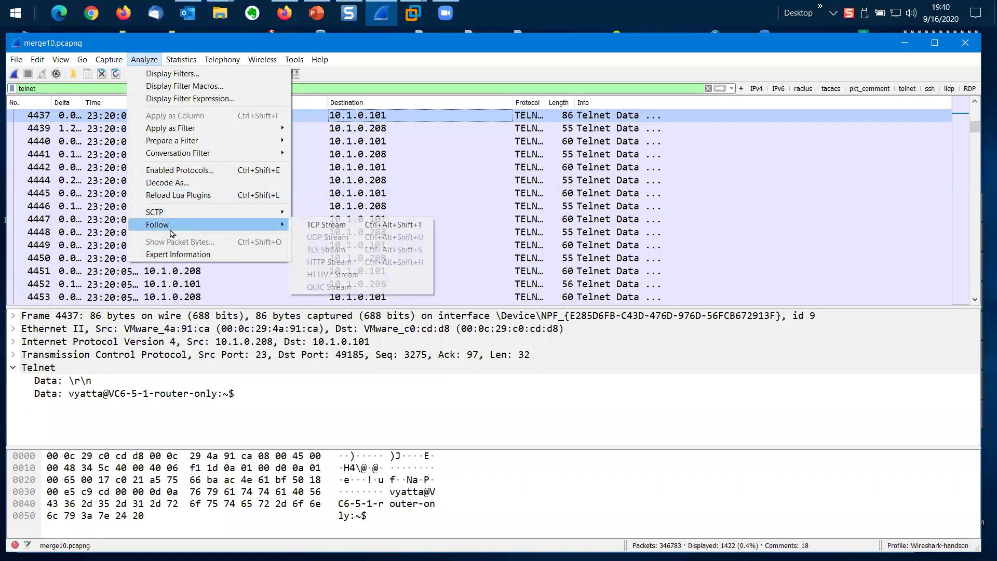
pyautogui.click(328, 231)
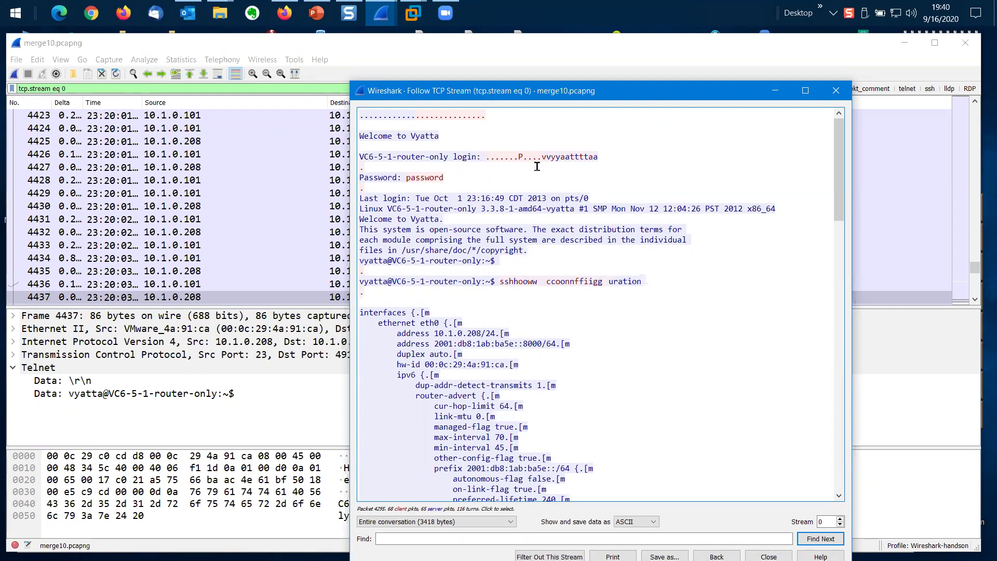
# Examine the login exchange and the router configuration in the followed Telnet stream, and close the stream window.
pyautogui.moveTo(446, 179); pyautogui.dragTo(403, 182)
pyautogui.click(463, 174)
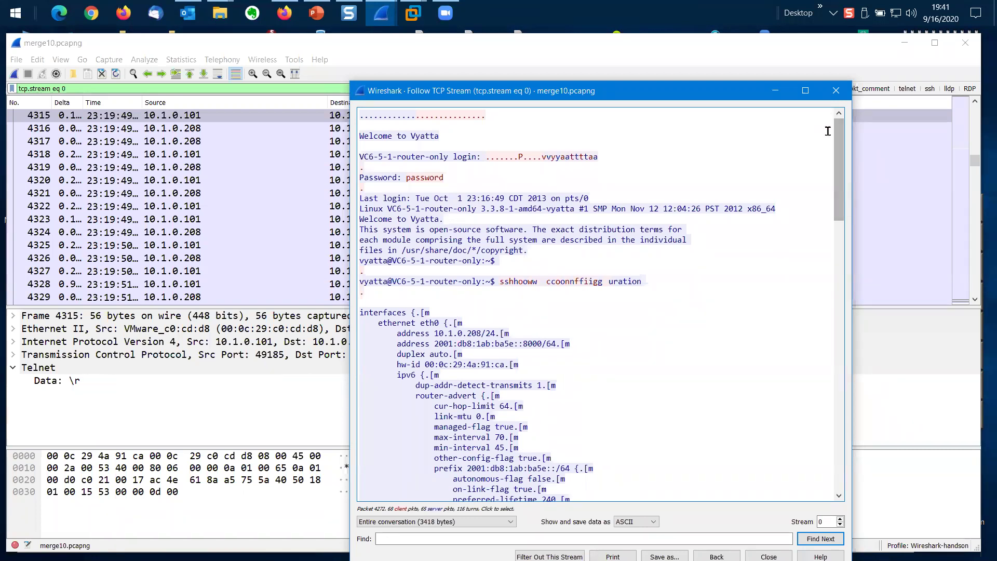
pyautogui.moveTo(837, 160)
pyautogui.mouseDown()
pyautogui.moveTo(834, 209)
pyautogui.moveTo(836, 167)
pyautogui.mouseUp()
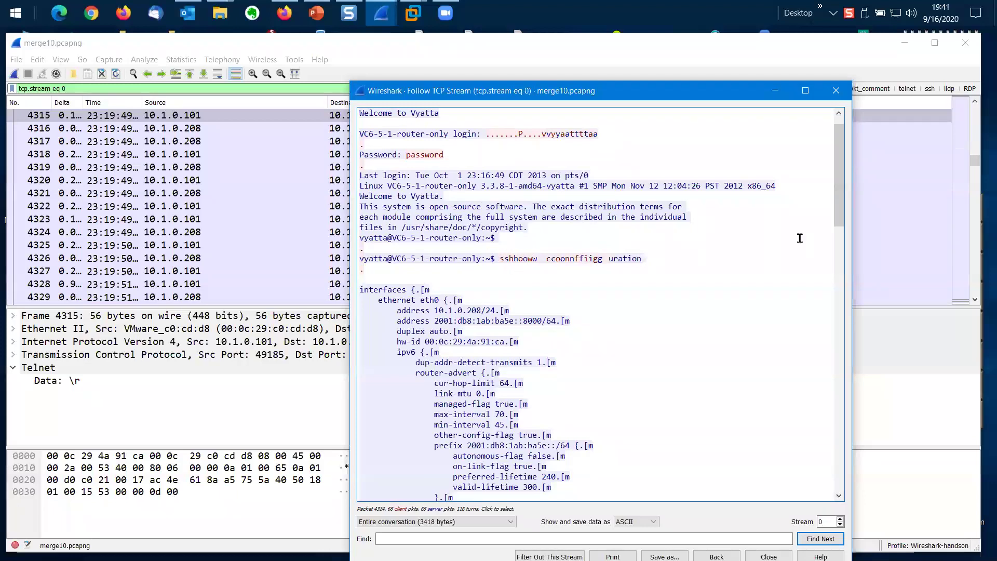
pyautogui.moveTo(843, 147); pyautogui.dragTo(864, 332)
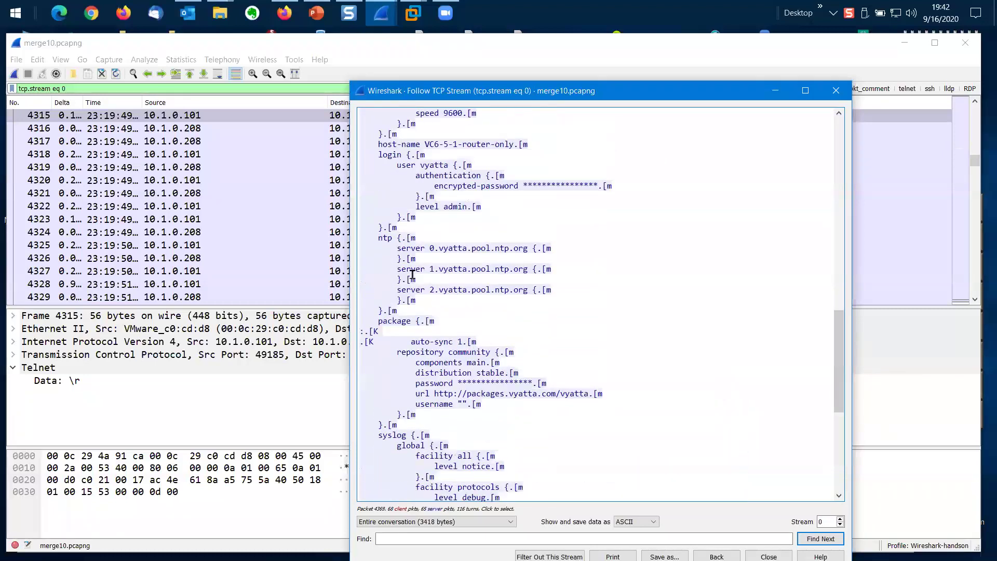
pyautogui.moveTo(842, 373); pyautogui.dragTo(841, 198)
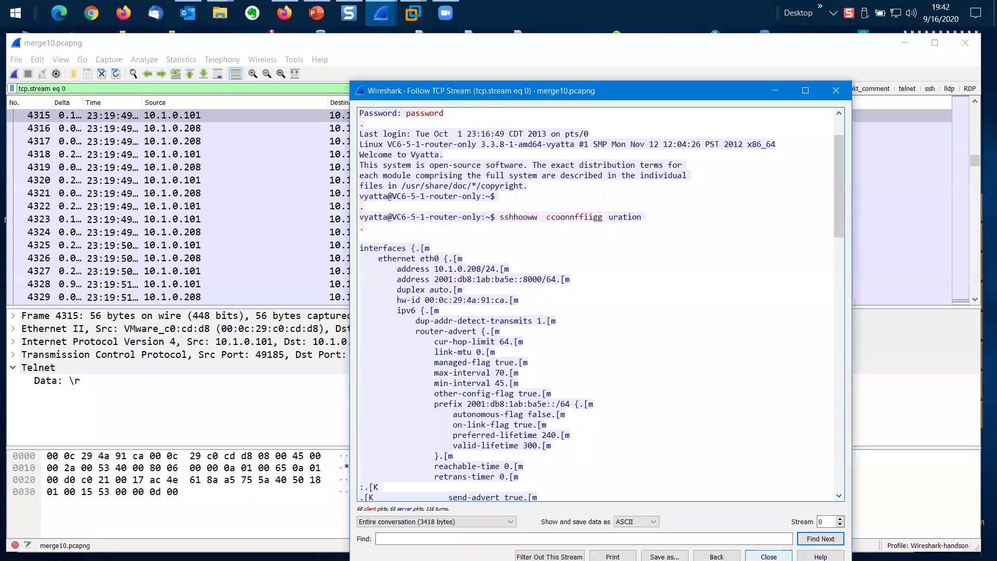
pyautogui.click(768, 556)
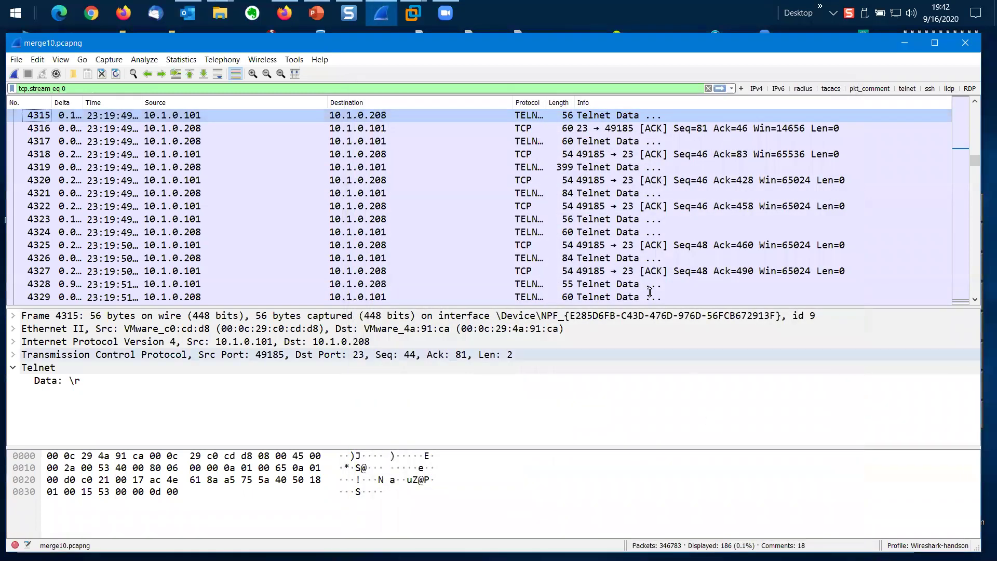
# Apply the profile's saved ssh filter and follow the TCP stream of the first SSH packet.
pyautogui.click(930, 88)
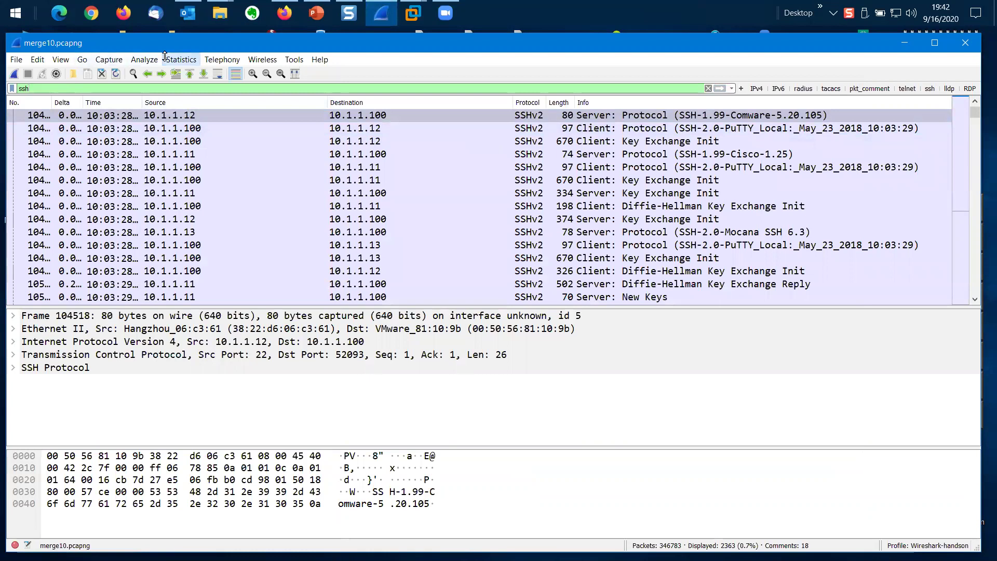
pyautogui.click(181, 59)
pyautogui.moveTo(145, 60)
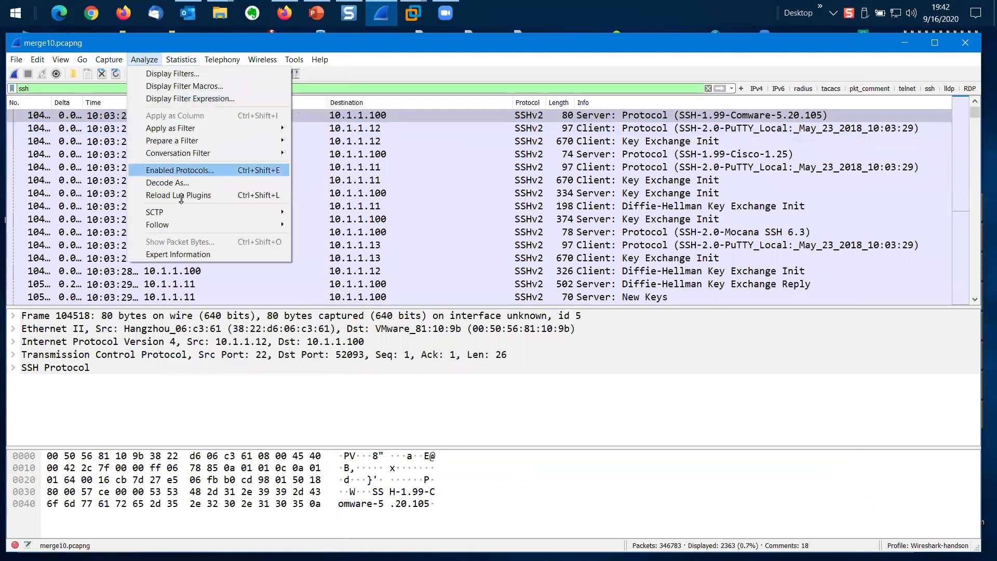
pyautogui.moveTo(201, 223)
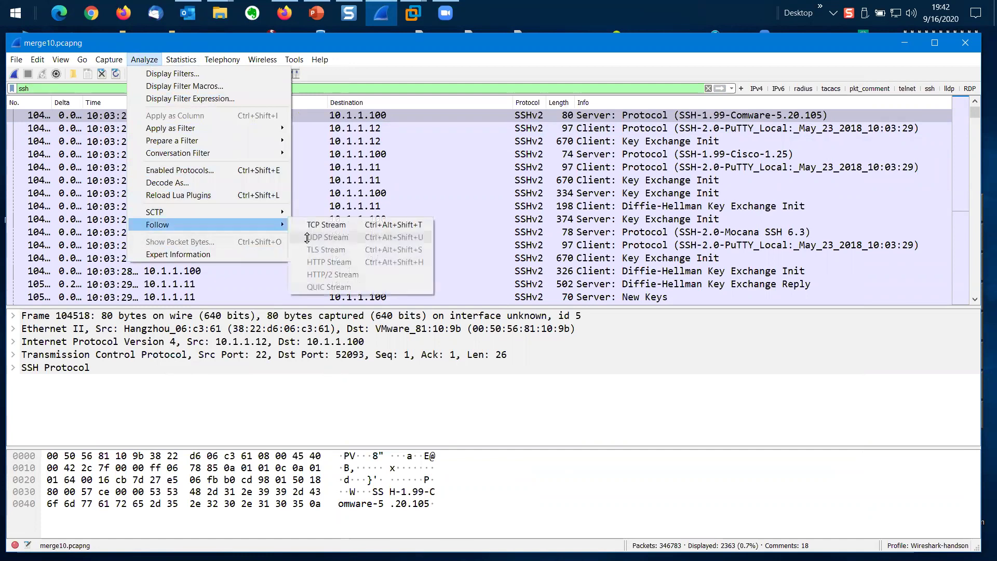
pyautogui.click(316, 223)
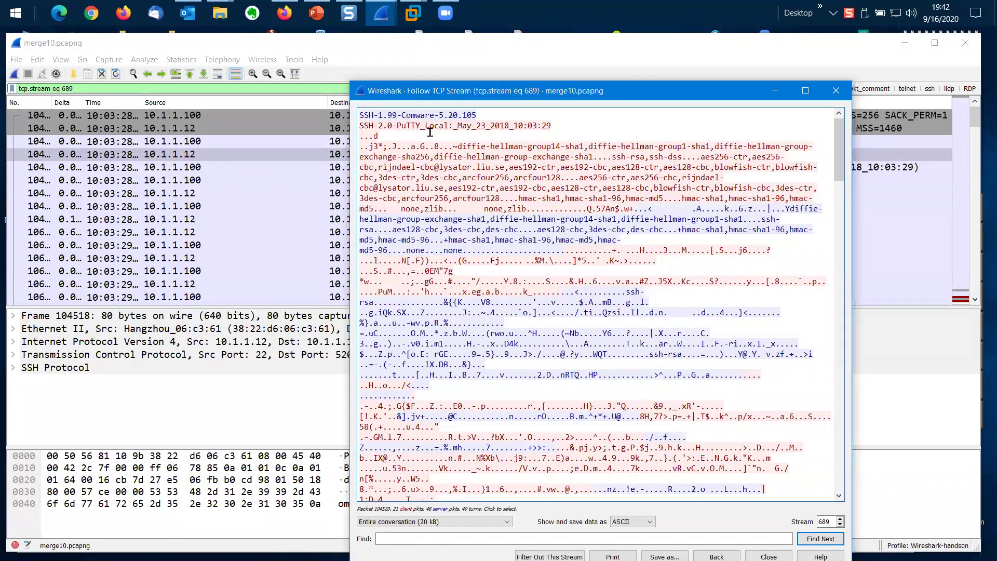
# Skim the contents of the followed SSH stream from start to end, return to its beginning, and close the stream window.
pyautogui.scroll(-13, 657, 243)
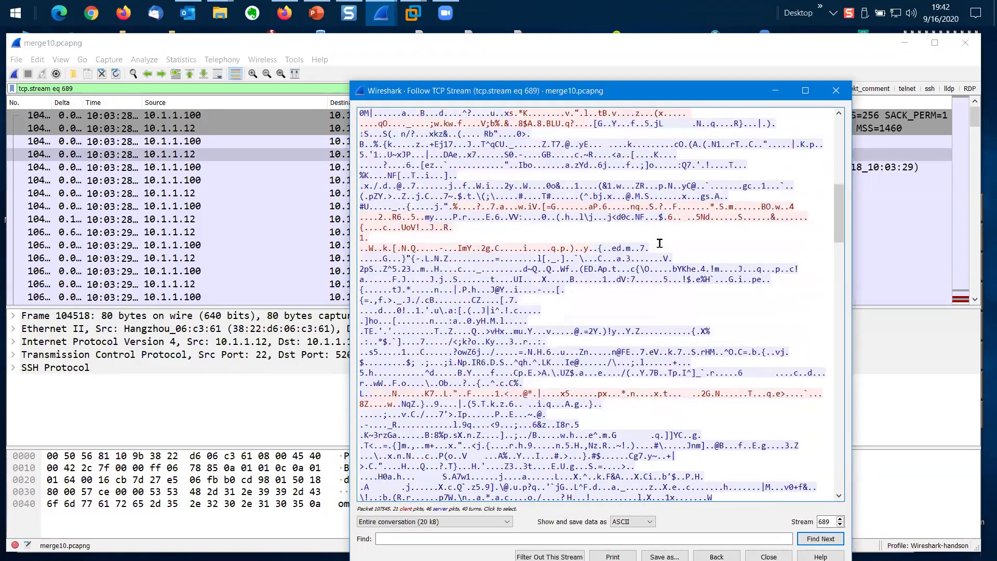
pyautogui.scroll(-10, 659, 243)
pyautogui.moveTo(840, 304); pyautogui.dragTo(670, 104)
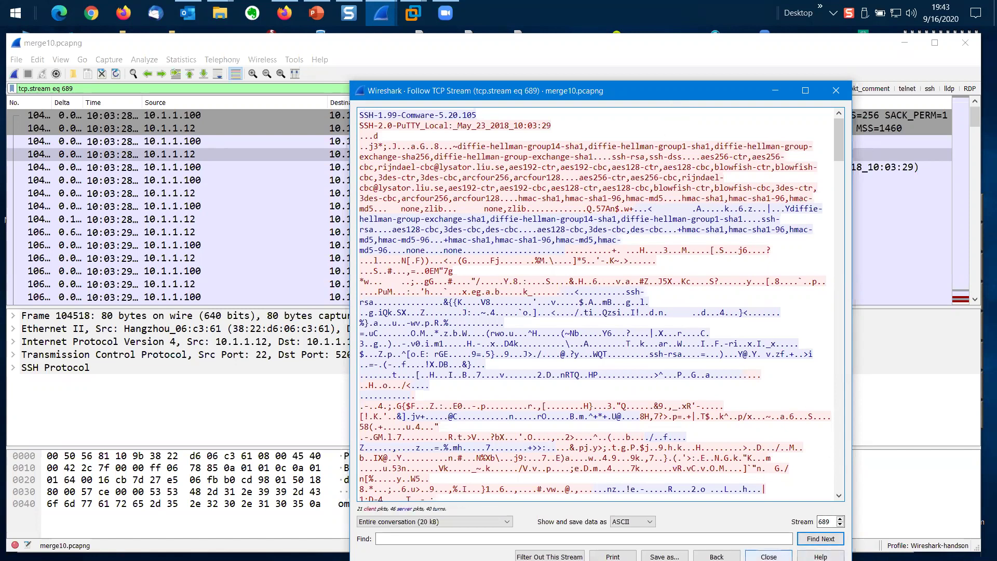
pyautogui.click(769, 556)
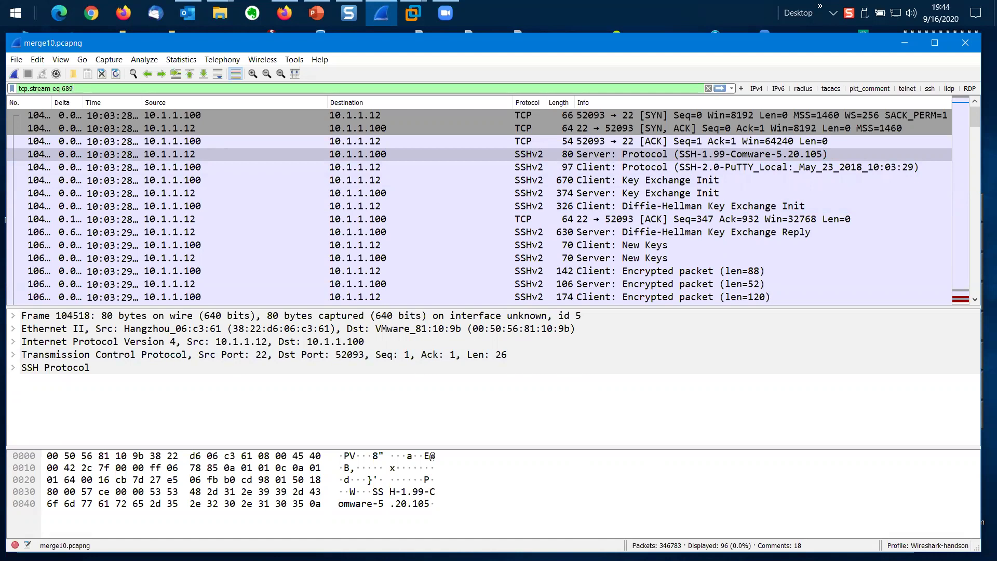
# Reapply the saved ssh filter and inspect packet 259968 between 192.168.56.187 and 192.168.56.29.
pyautogui.click(930, 89)
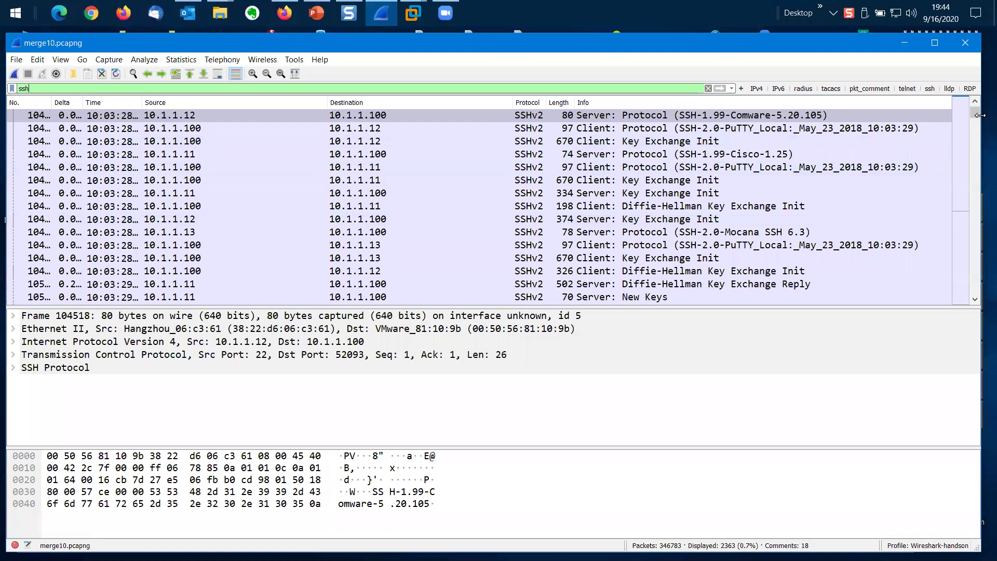
pyautogui.moveTo(975, 113); pyautogui.dragTo(971, 165)
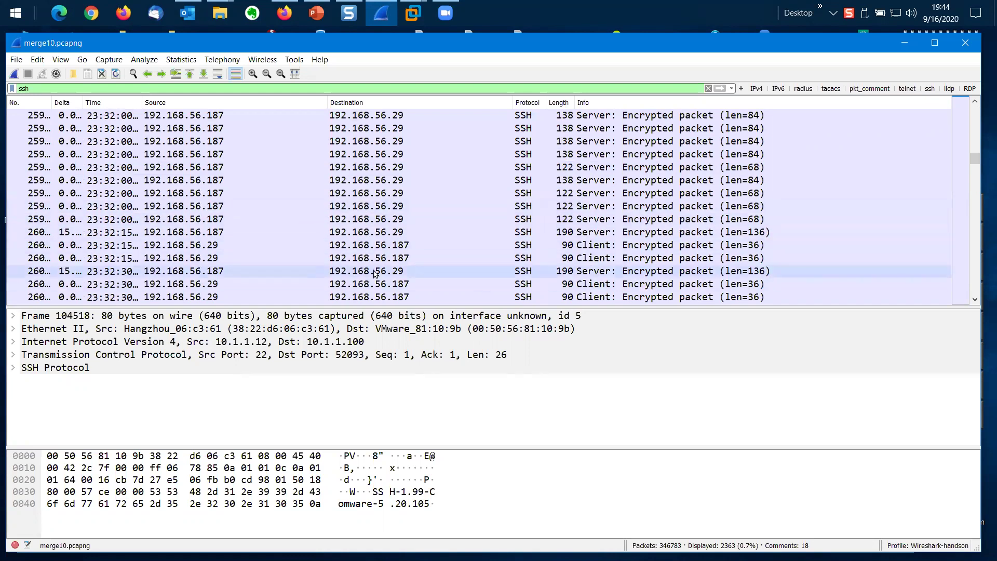
pyautogui.click(379, 154)
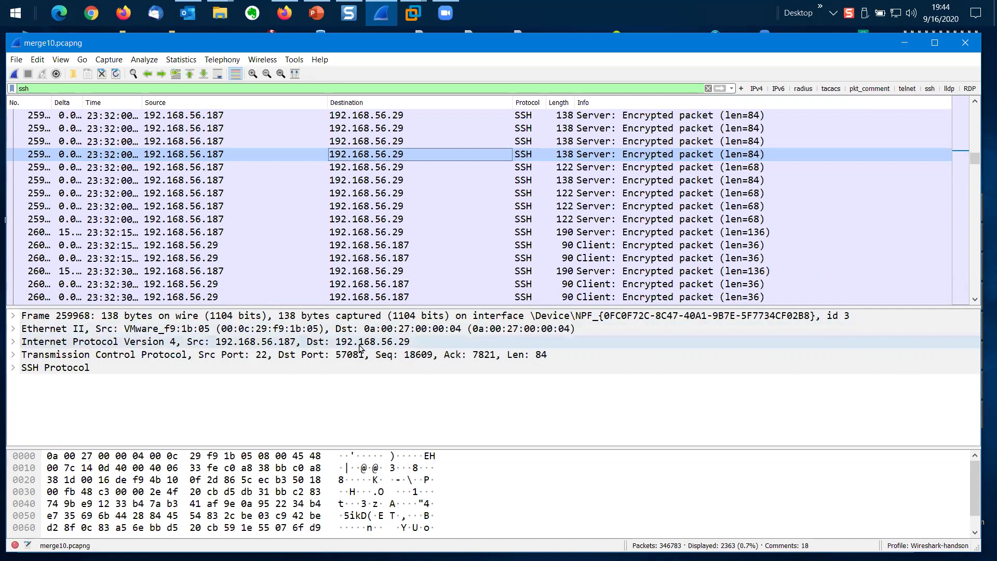
# Expand the IPv4 header of packet 260044 and add its source address 192.168.56.29 to the ssh filter as an AND condition.
pyautogui.click(207, 284)
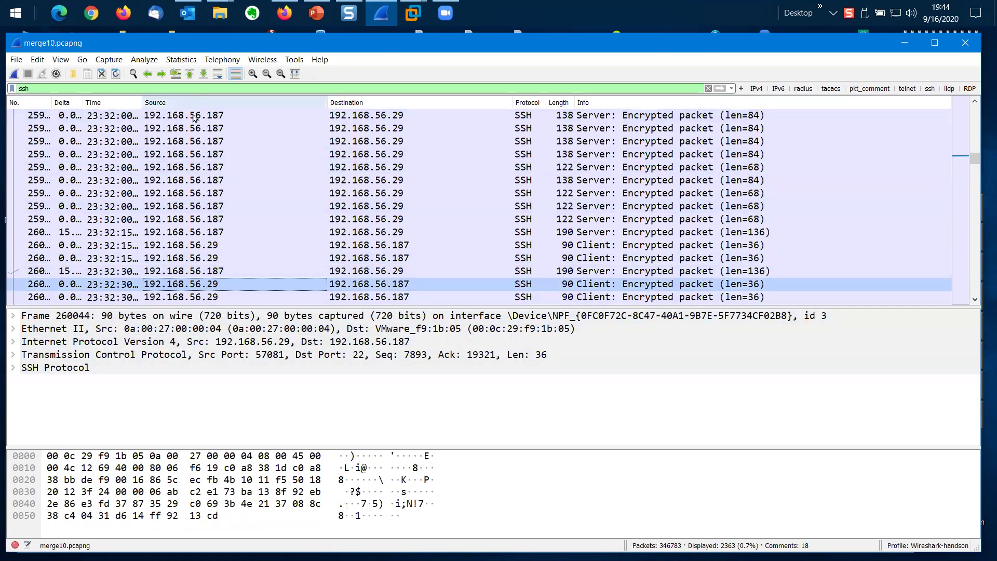
pyautogui.click(14, 342)
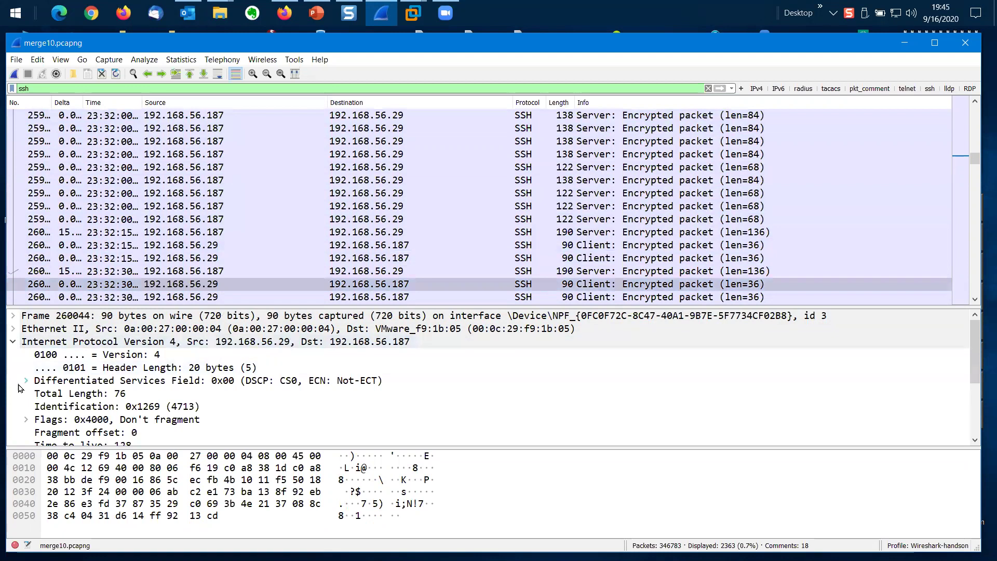
pyautogui.scroll(-1, 131, 423)
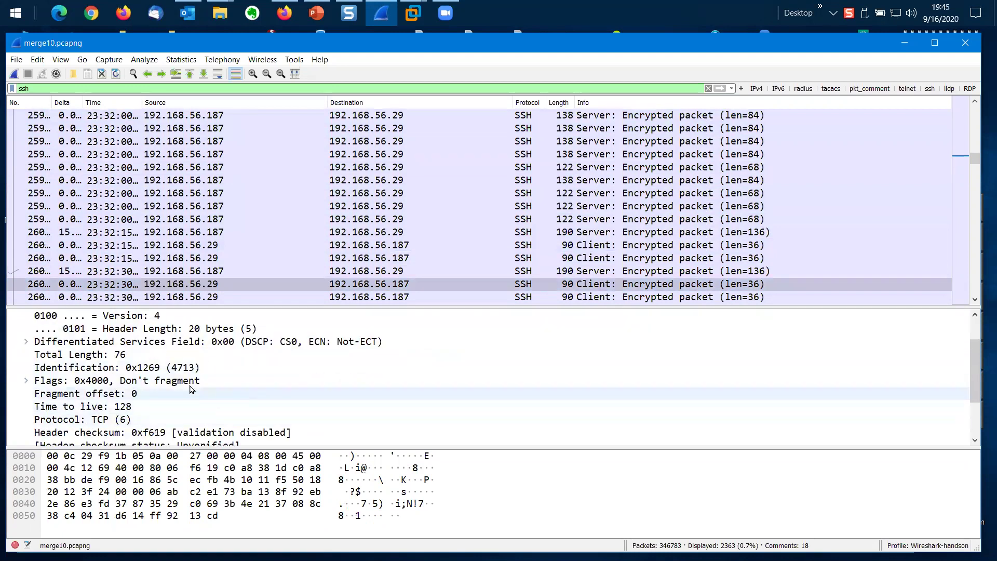
pyautogui.scroll(1, 156, 384)
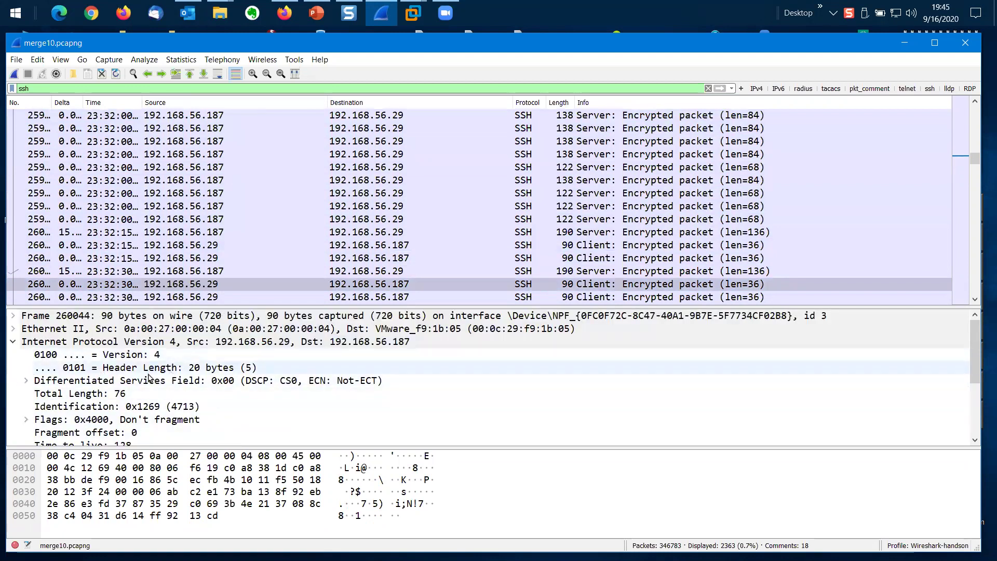
pyautogui.scroll(-3, 224, 392)
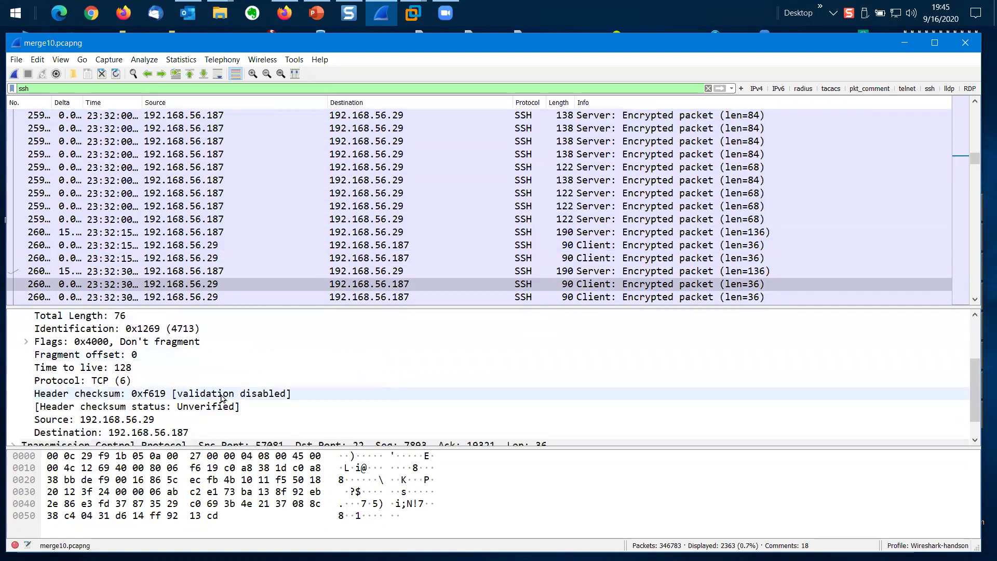
pyautogui.click(97, 395)
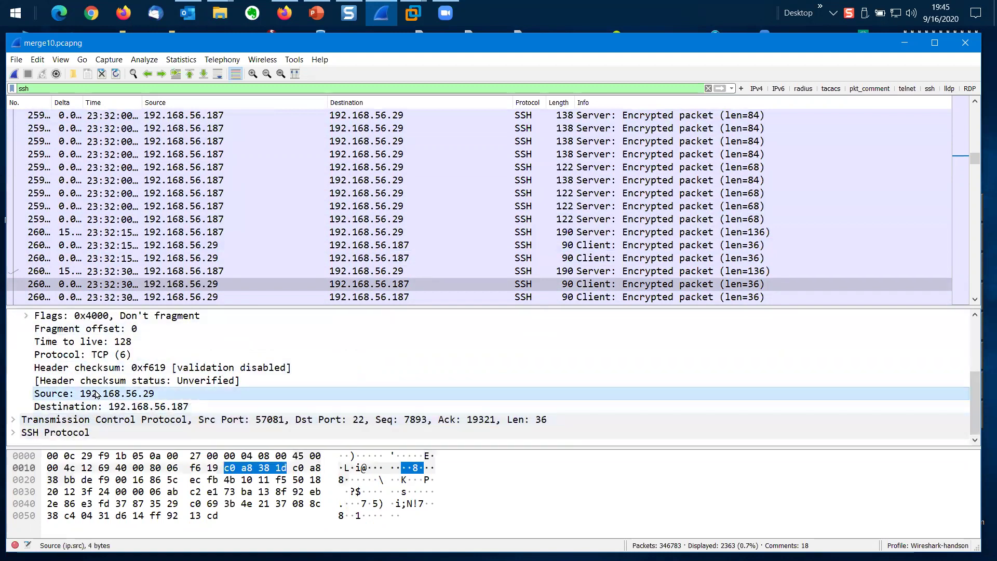
pyautogui.rightClick(97, 394)
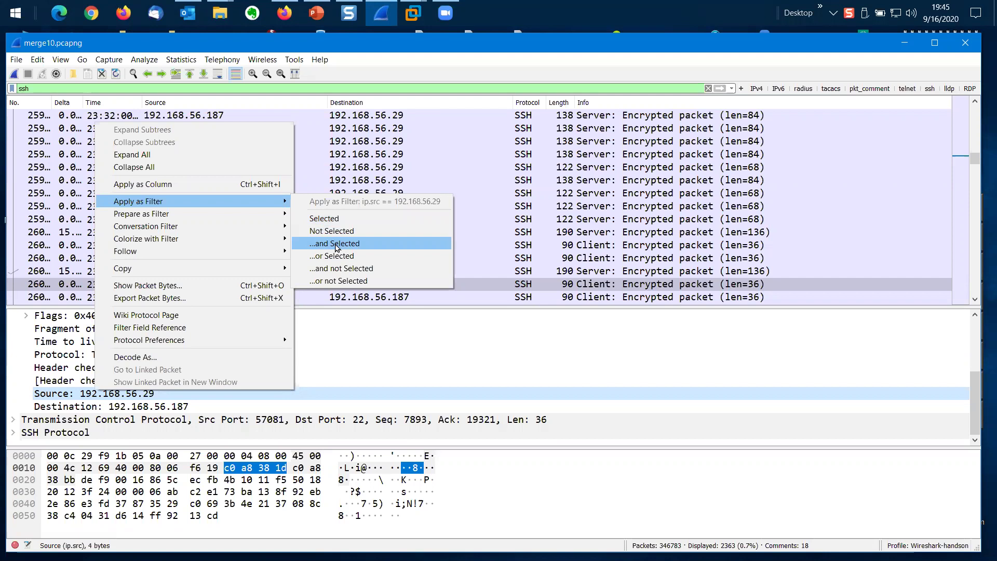
pyautogui.click(337, 243)
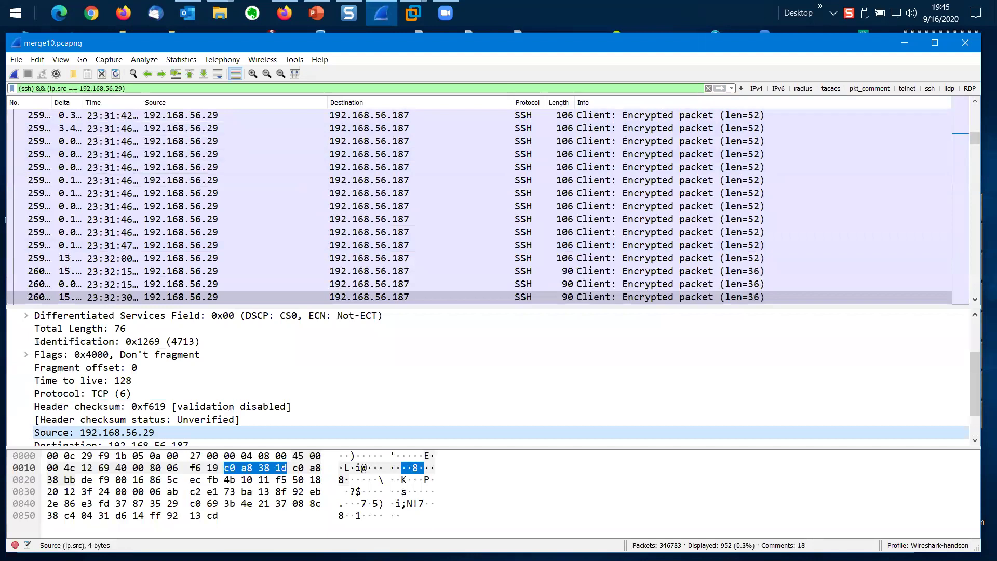
# Skim the filtered SSH client packets, comparing the times and lengths of those around 23:31 to 23:33 with the last ones.
pyautogui.scroll(1, 976, 126)
pyautogui.moveTo(976, 127); pyautogui.dragTo(975, 288)
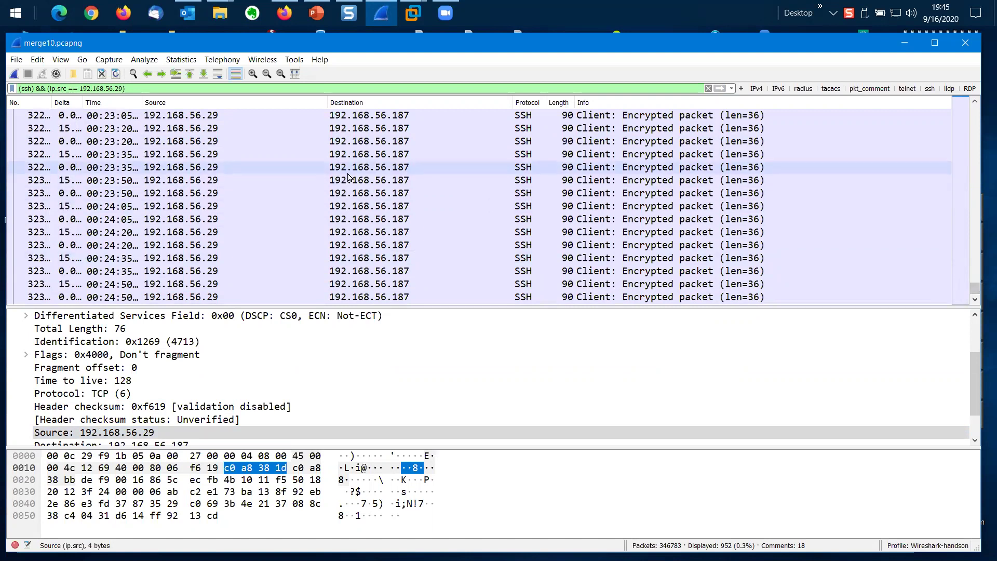
pyautogui.moveTo(975, 288); pyautogui.dragTo(975, 138)
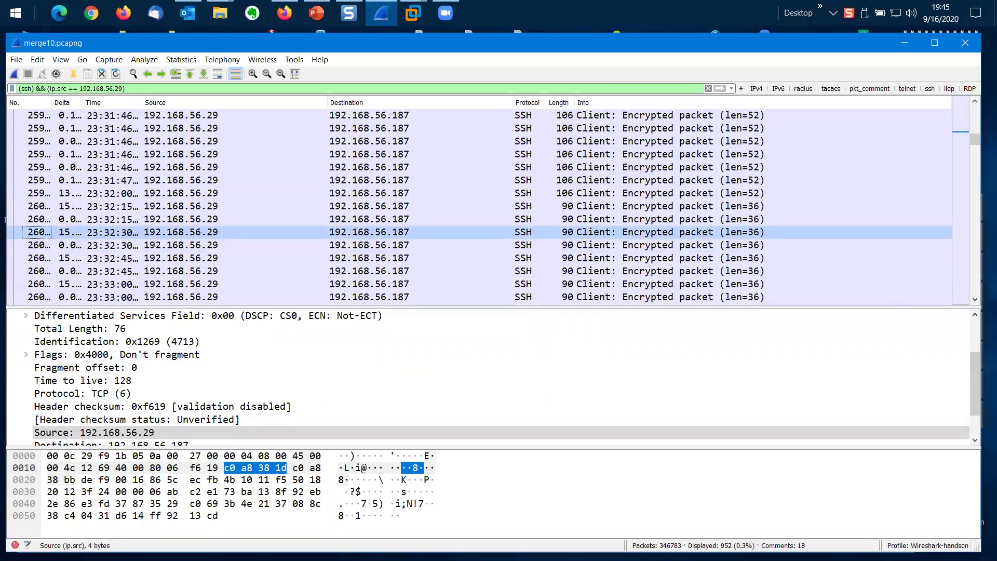
pyautogui.scroll(4, 961, 149)
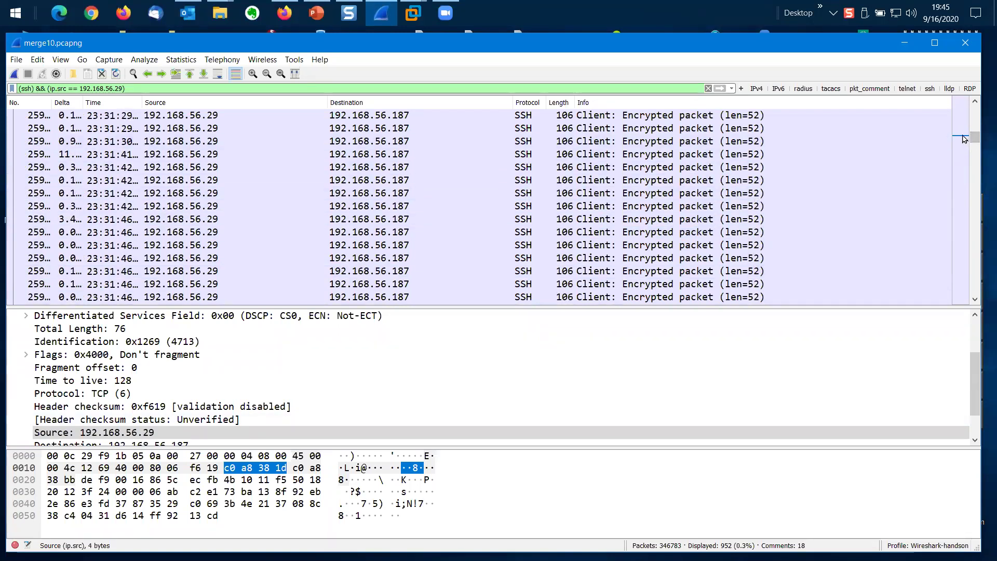
pyautogui.scroll(-5, 729, 258)
pyautogui.scroll(1, 729, 258)
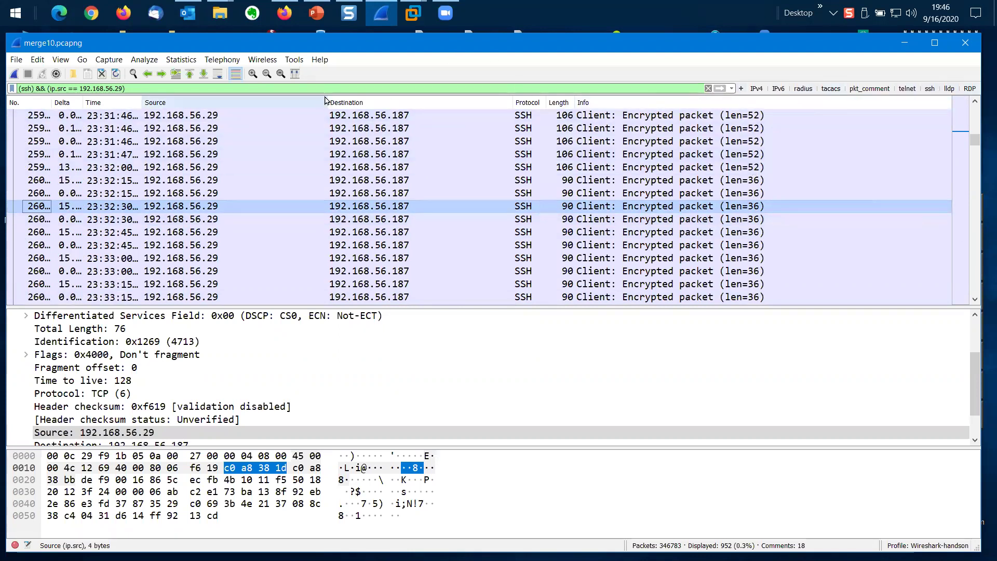
# Replace the display filter with http, apply it, and show the first matching packets of the capture.
pyautogui.click(356, 89)
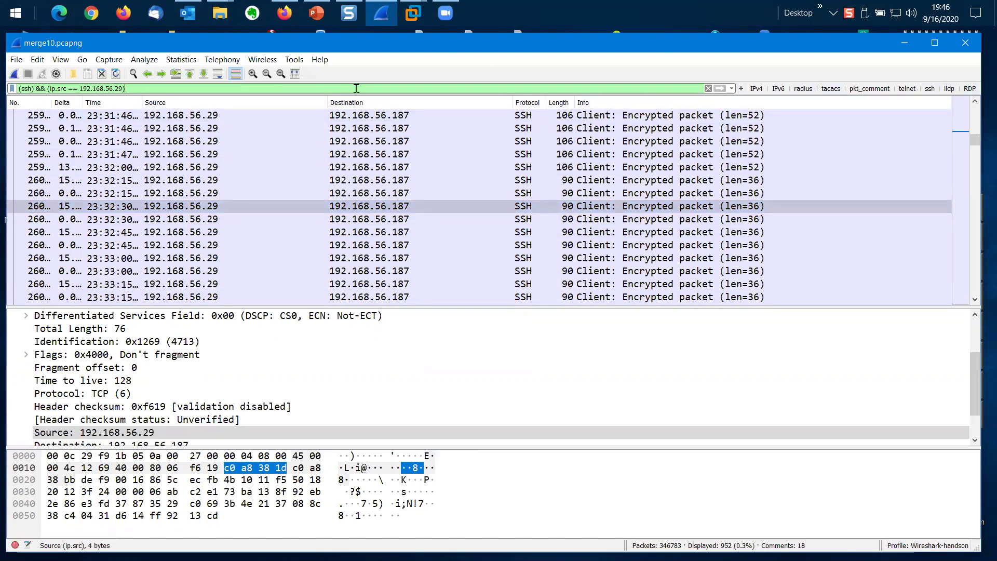
pyautogui.hotkey('ctrl', 'a')
pyautogui.write('http')
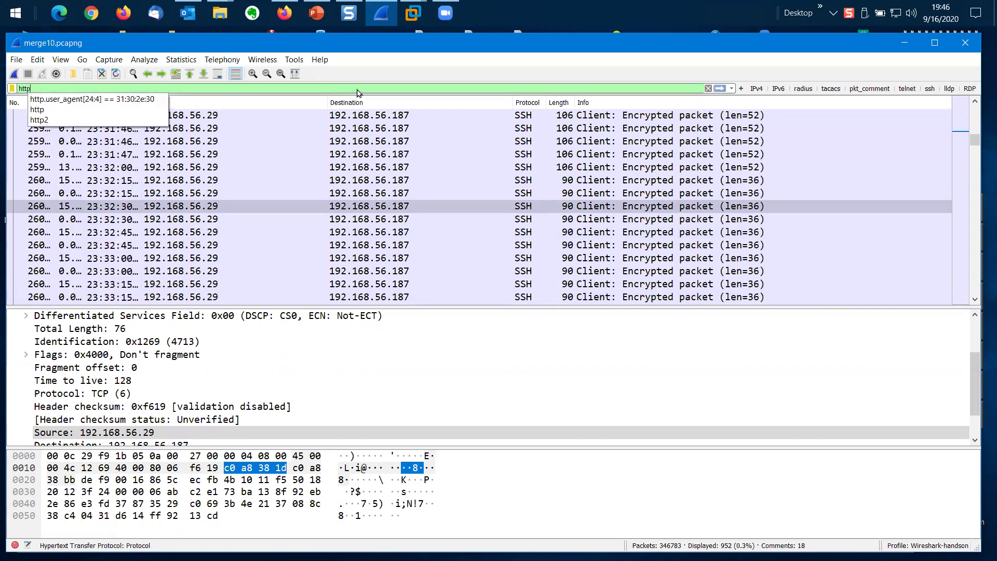
pyautogui.press('Return')
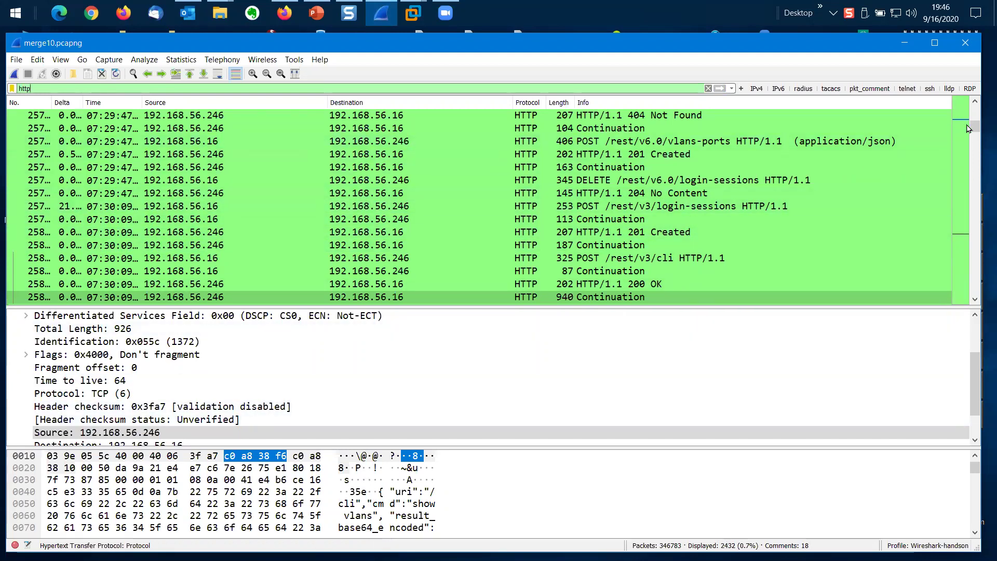
pyautogui.moveTo(974, 127); pyautogui.dragTo(978, 106)
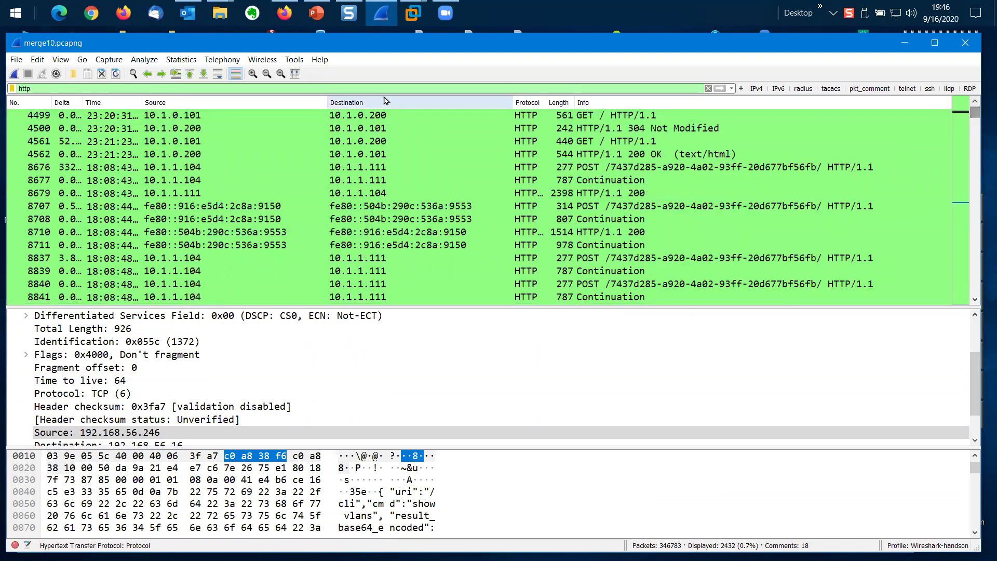
# Follow the TCP stream of HTTP packet 4499 to read its request and response, and close the stream window.
pyautogui.click(389, 116)
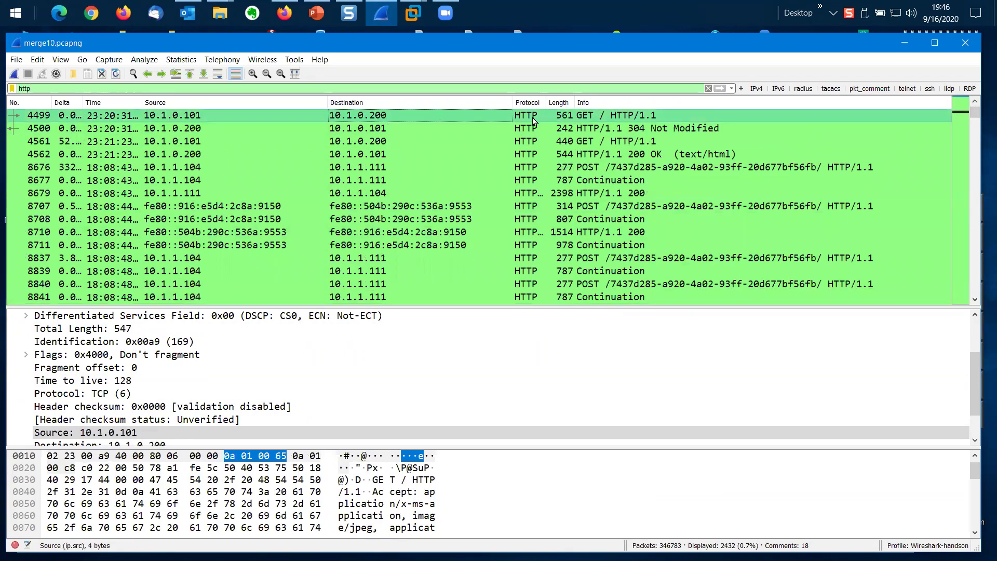
pyautogui.click(146, 60)
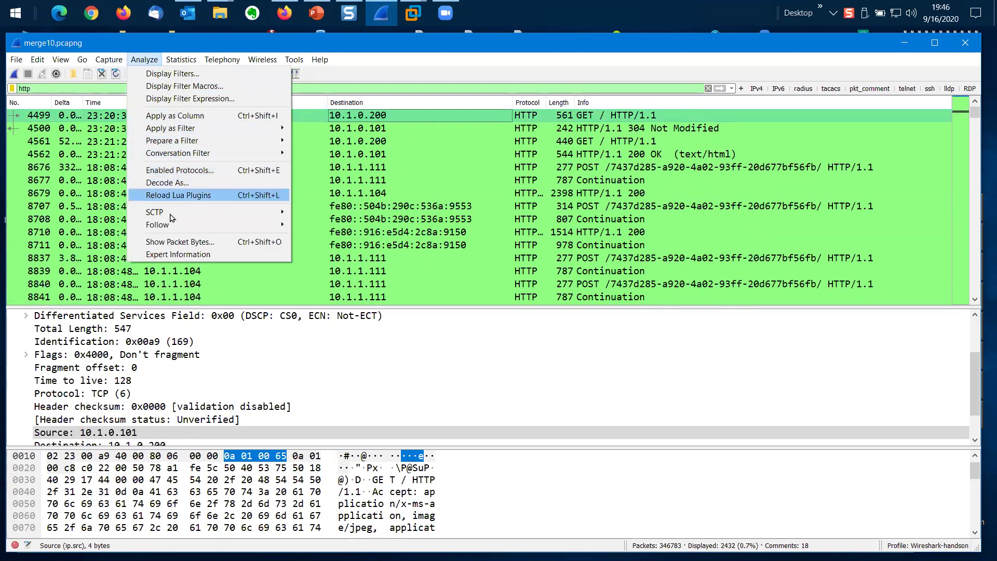
pyautogui.click(339, 229)
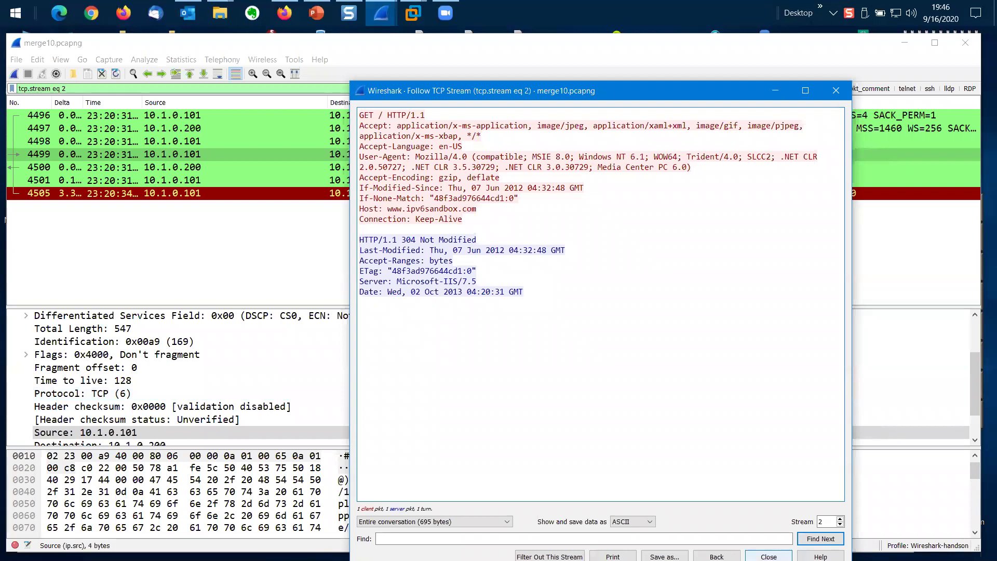
pyautogui.click(768, 556)
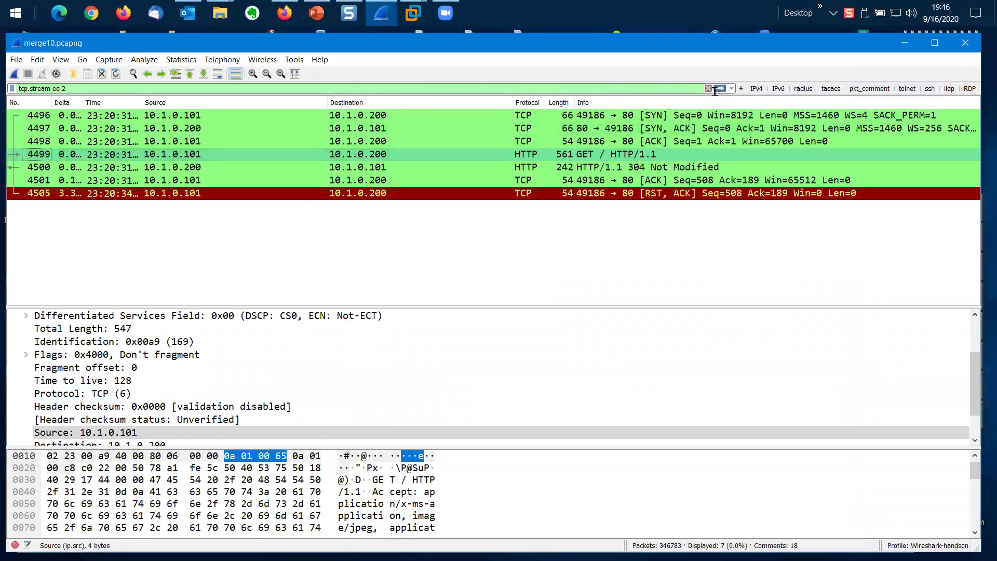
# Save the display filter http as a filter shortcut labelled HTTP, and test it after applying the saved radius filter.
pyautogui.click(692, 91)
pyautogui.hotkey('ctrl', 'a')
pyautogui.write('http')
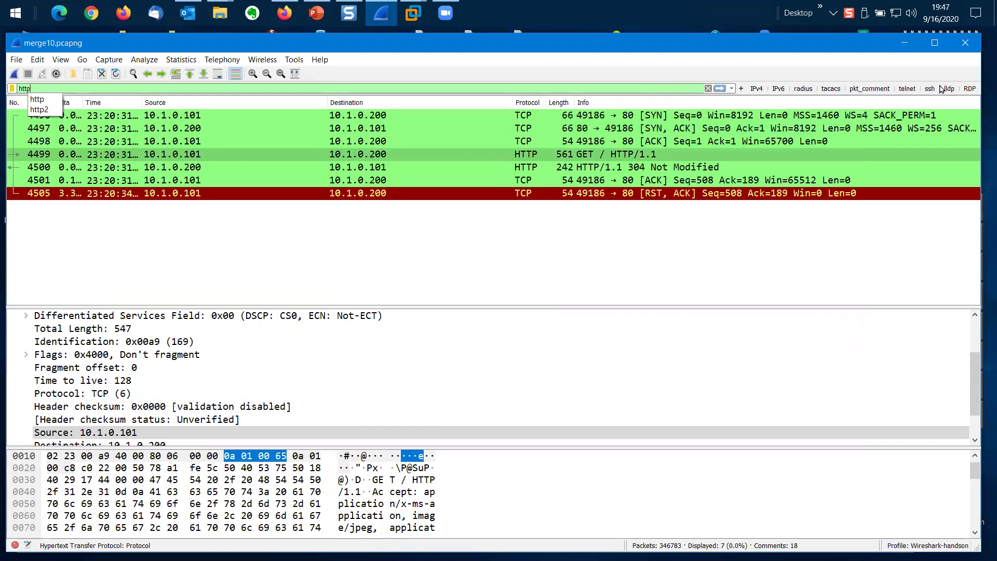
pyautogui.click(741, 88)
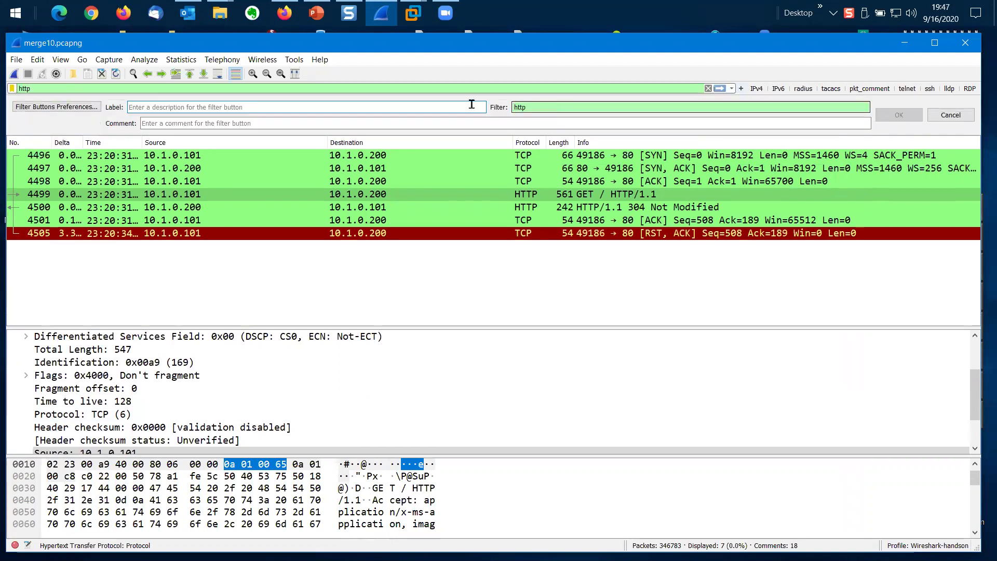
pyautogui.write('HTTP')
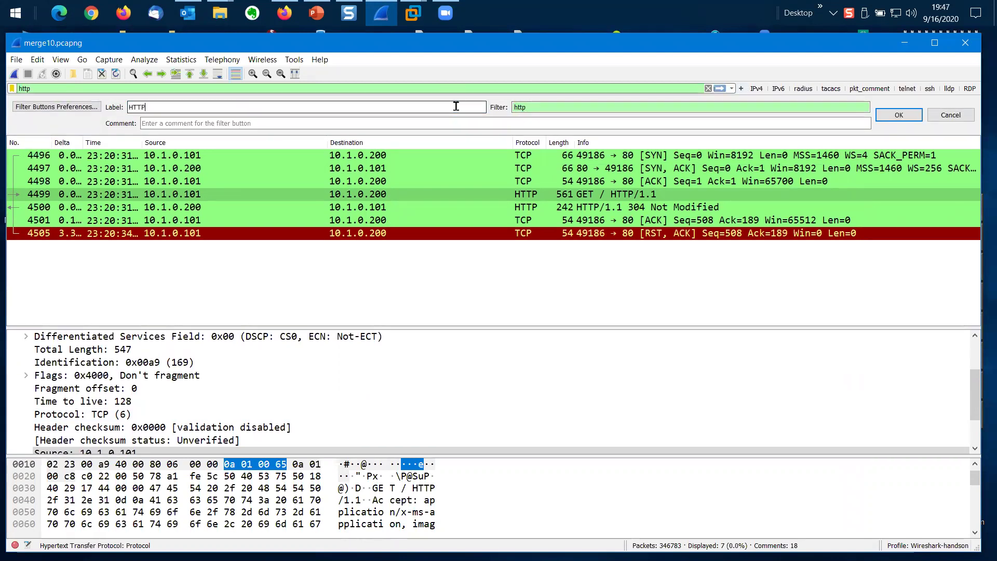
pyautogui.click(897, 115)
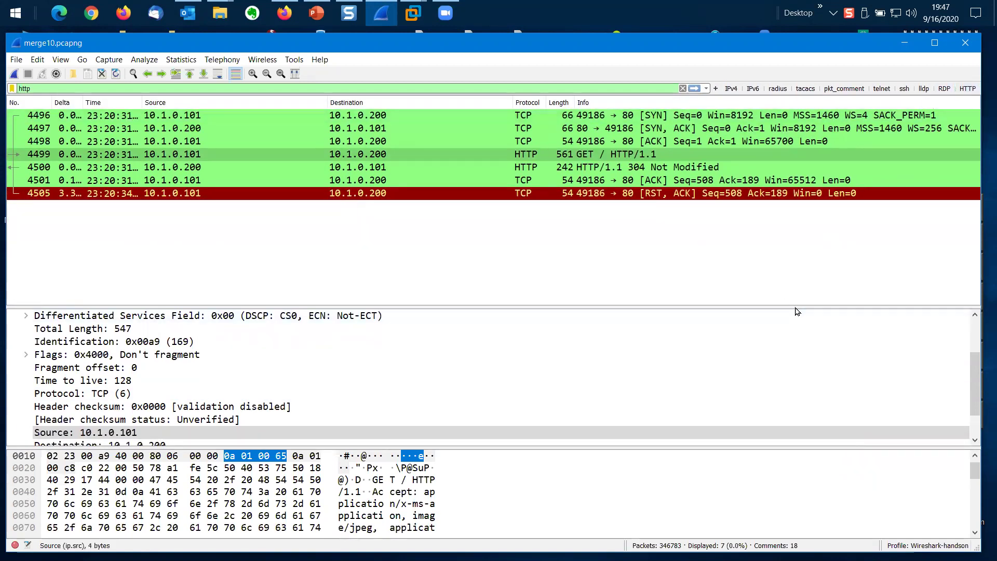
pyautogui.click(778, 89)
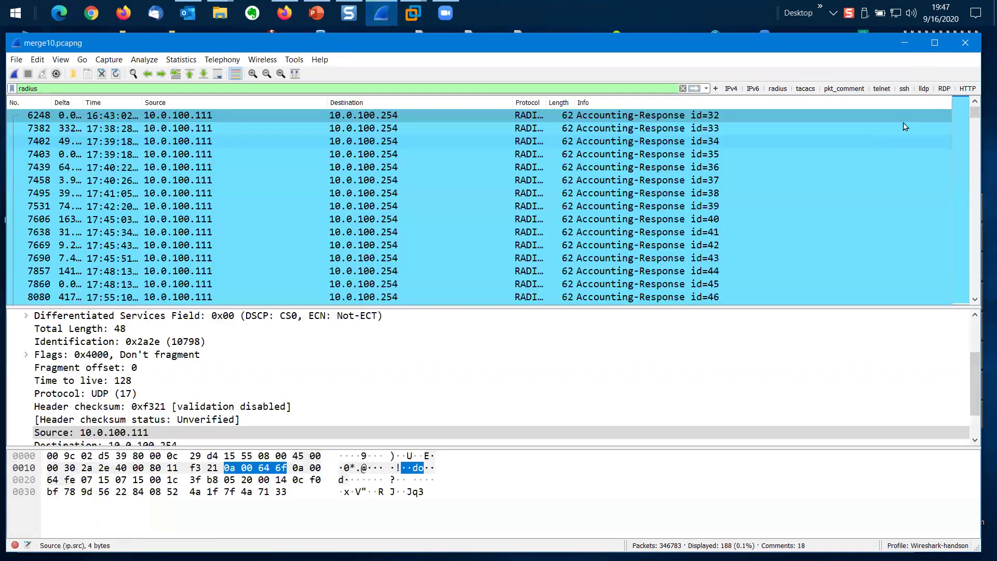
pyautogui.click(968, 89)
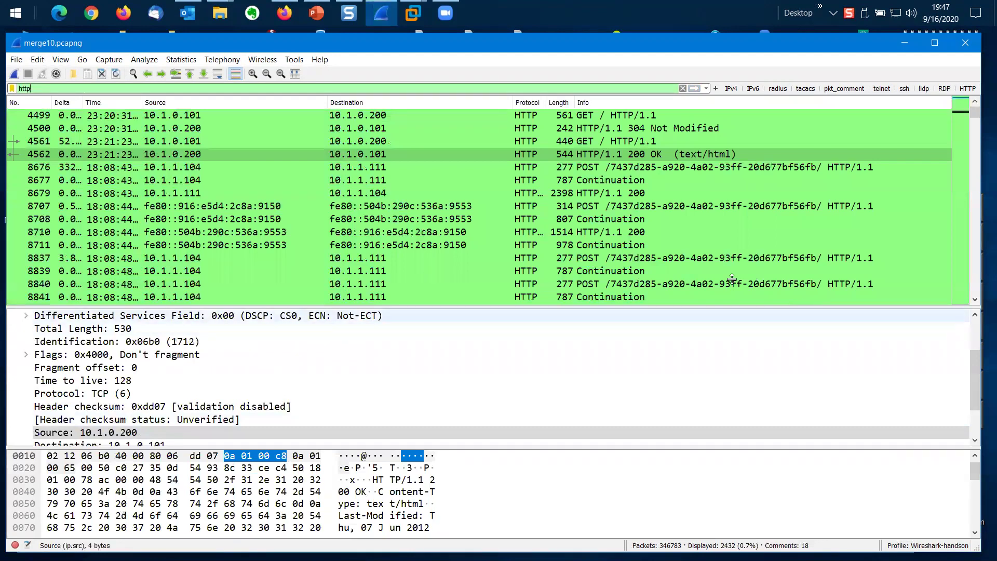
# Switch to the SNMP profile to view its columns and saved filters, and return to the Wireshark-handson profile.
pyautogui.click(944, 545)
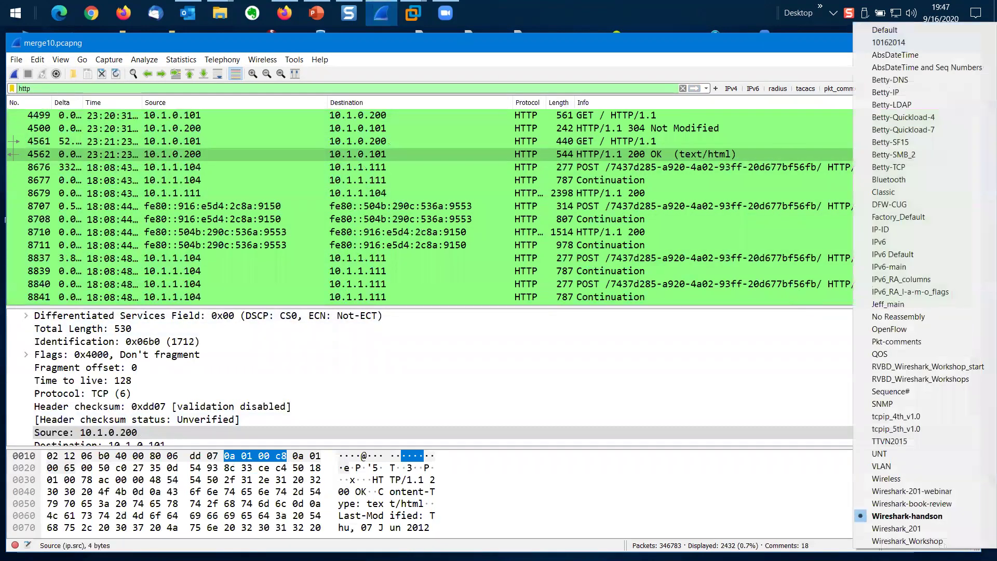
pyautogui.click(899, 404)
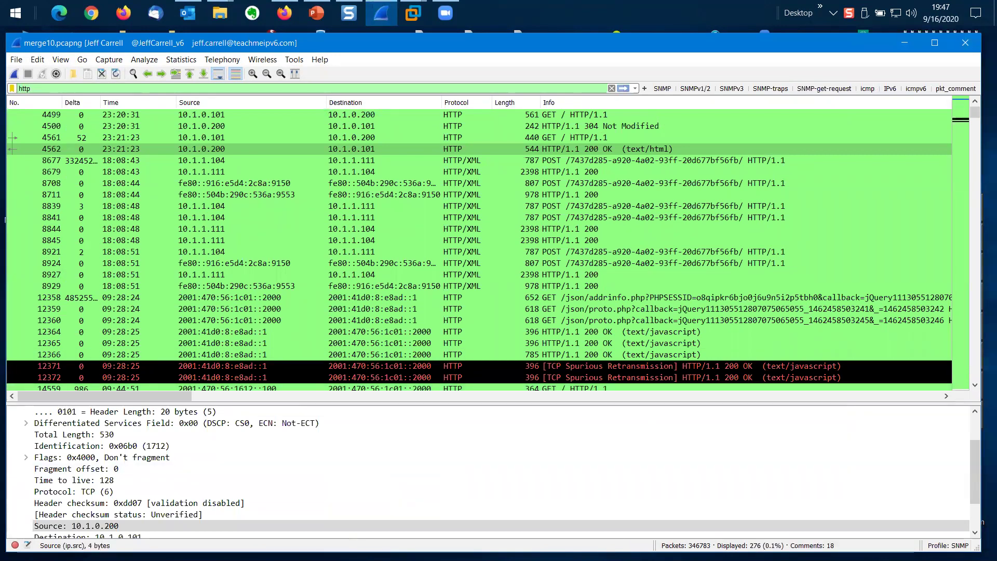
pyautogui.click(947, 545)
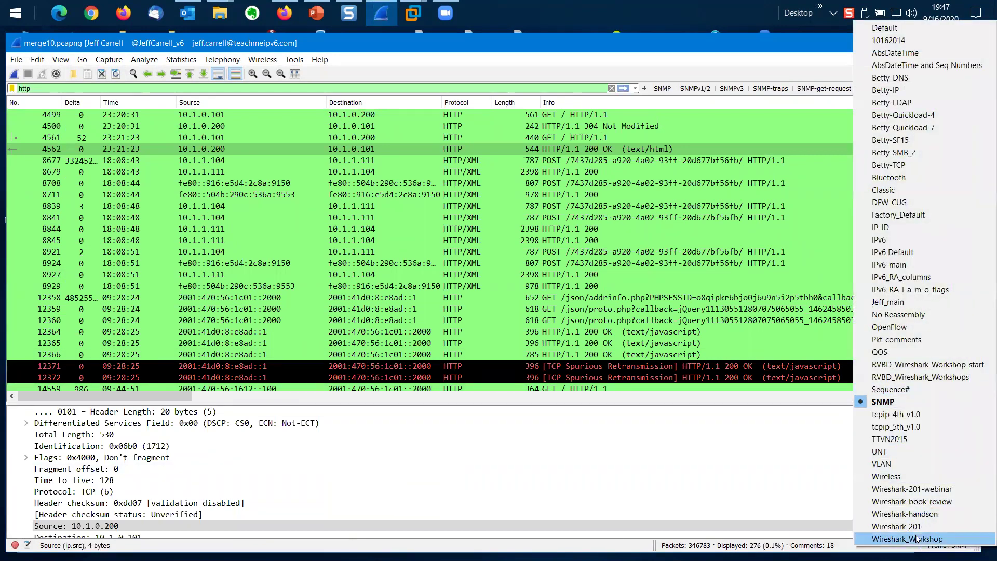
pyautogui.click(922, 514)
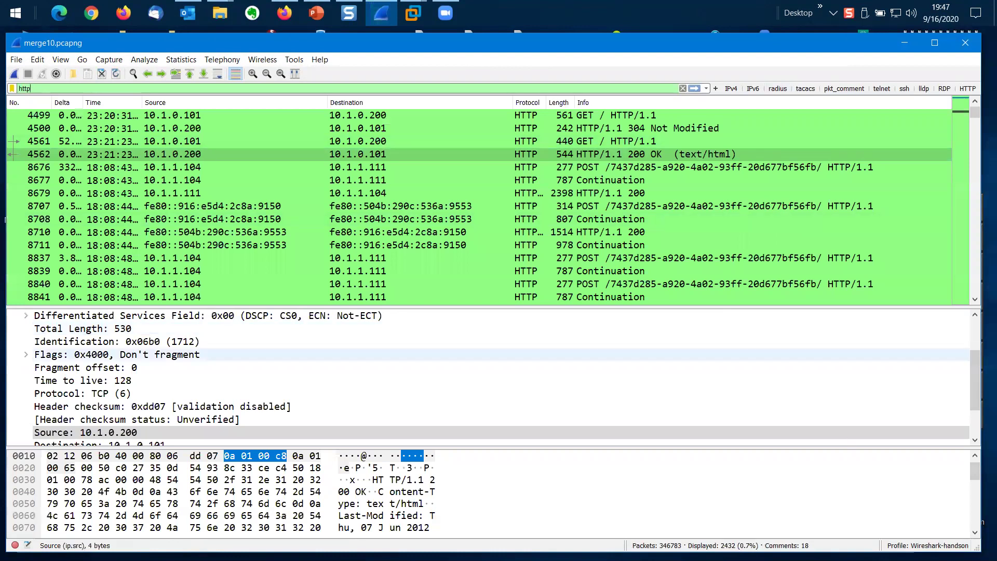
# Switch to the VLAN profile and examine the packets matched by its saved VLAN filter, sorted by VLAN.
pyautogui.click(928, 545)
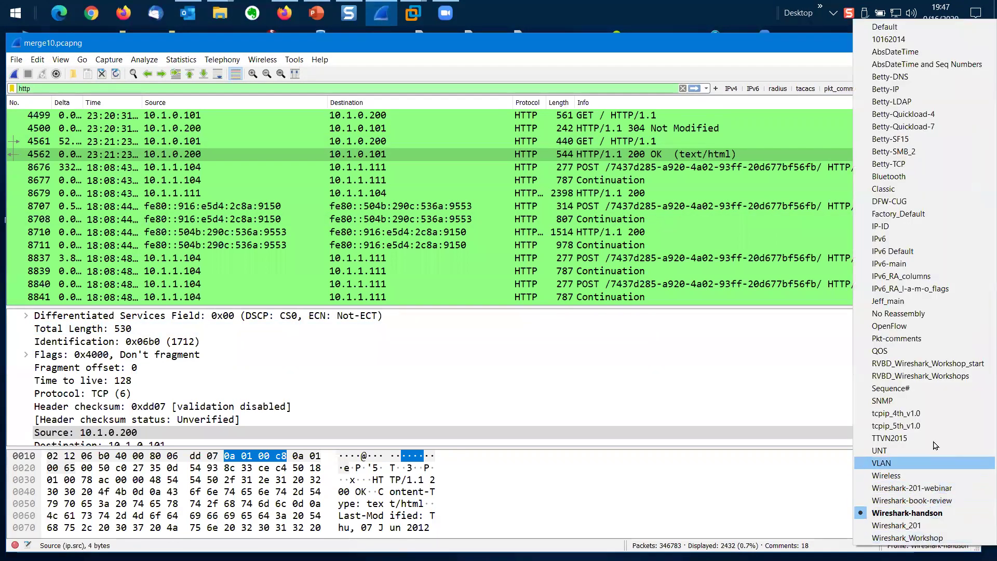
pyautogui.click(913, 464)
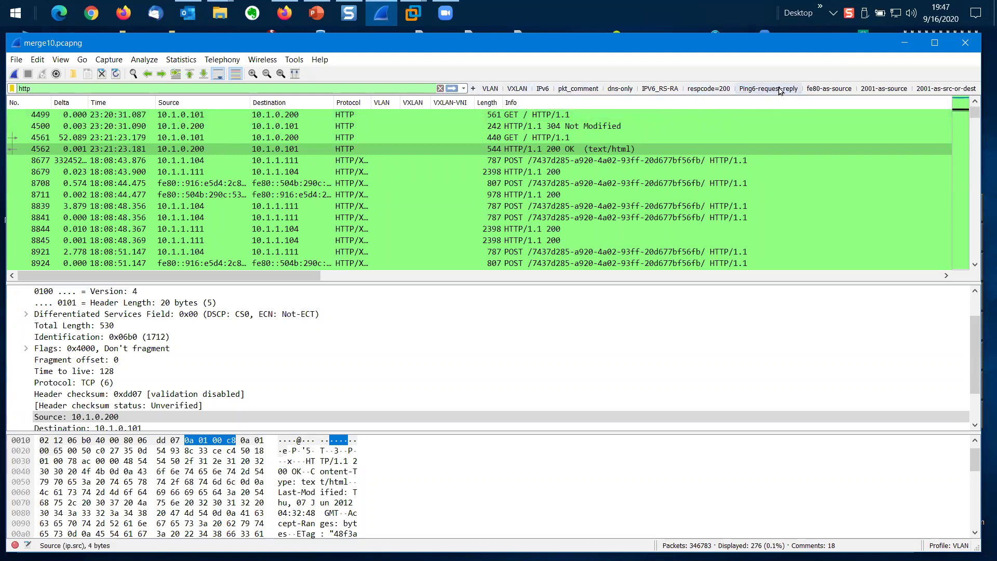
pyautogui.click(491, 90)
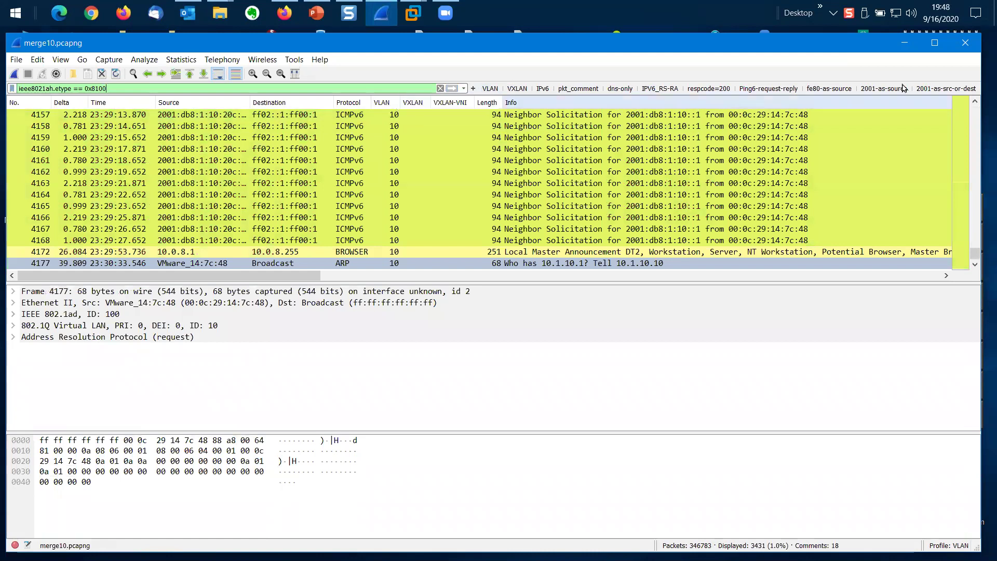
pyautogui.moveTo(974, 253); pyautogui.dragTo(981, 99)
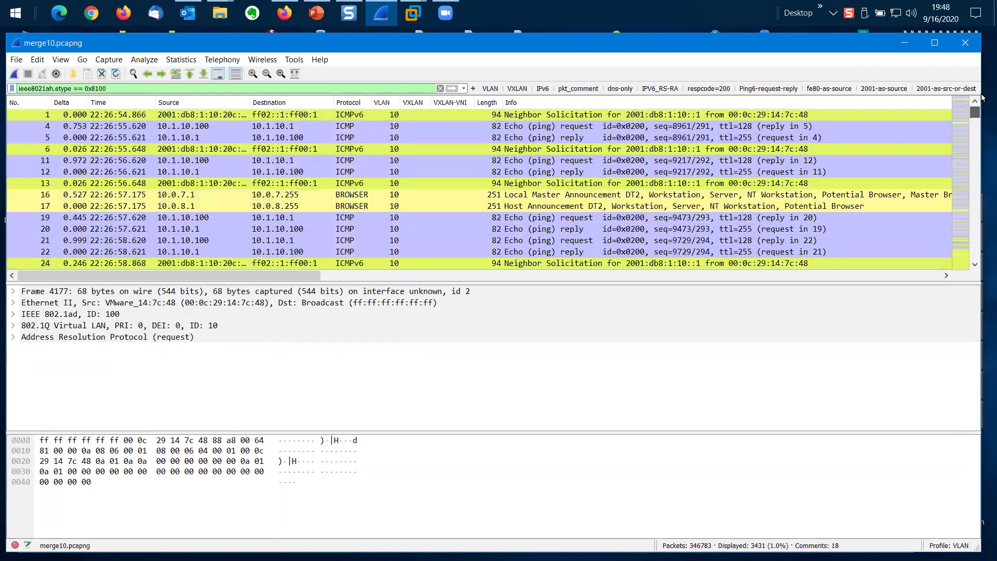
pyautogui.click(387, 106)
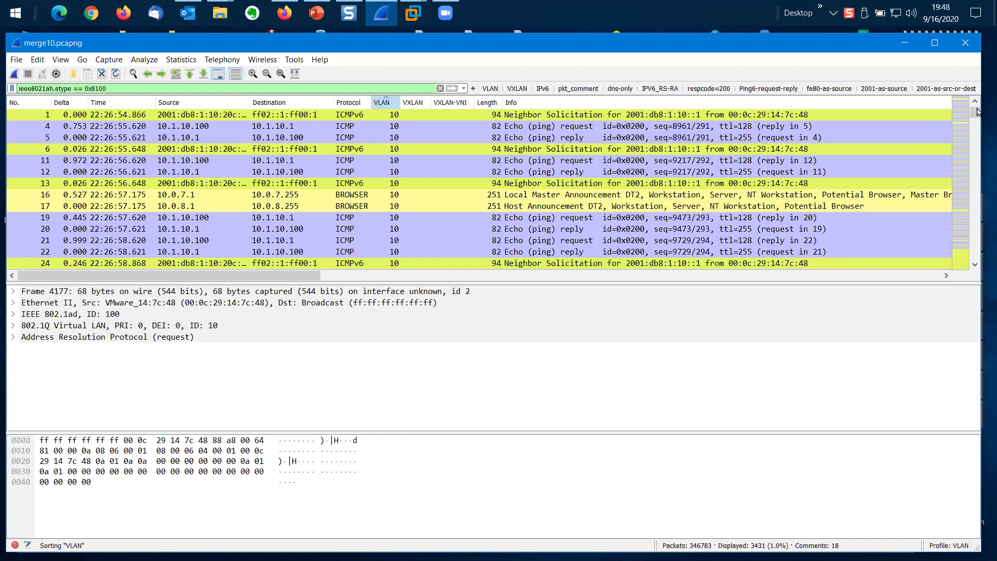
pyautogui.moveTo(976, 198); pyautogui.dragTo(975, 111)
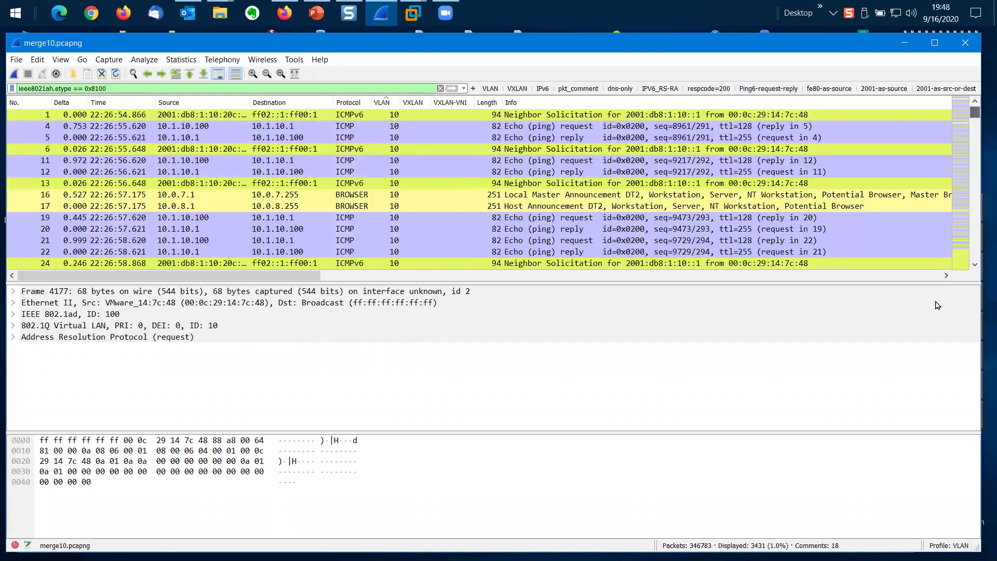
# Restore the Wireshark-handson profile, and check the "Wireshark demo – follow me" slide in PowerPoint for the capture file and protocols.
pyautogui.click(949, 546)
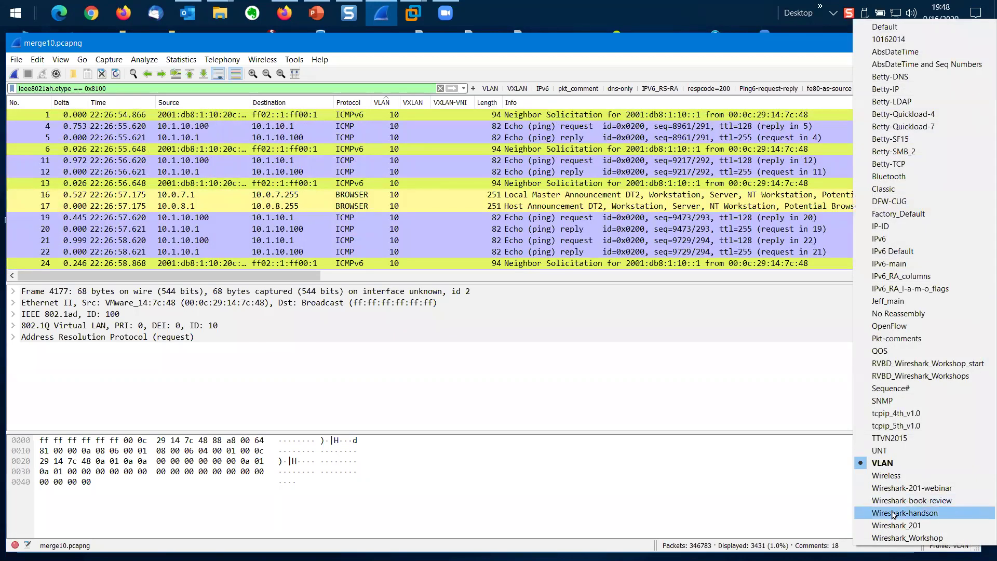
pyautogui.click(891, 504)
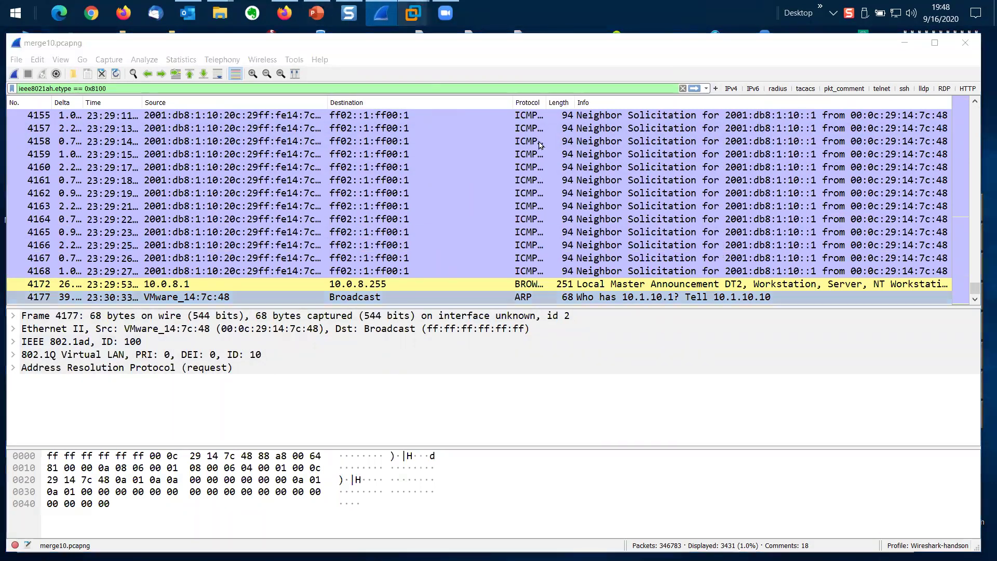
pyautogui.click(315, 13)
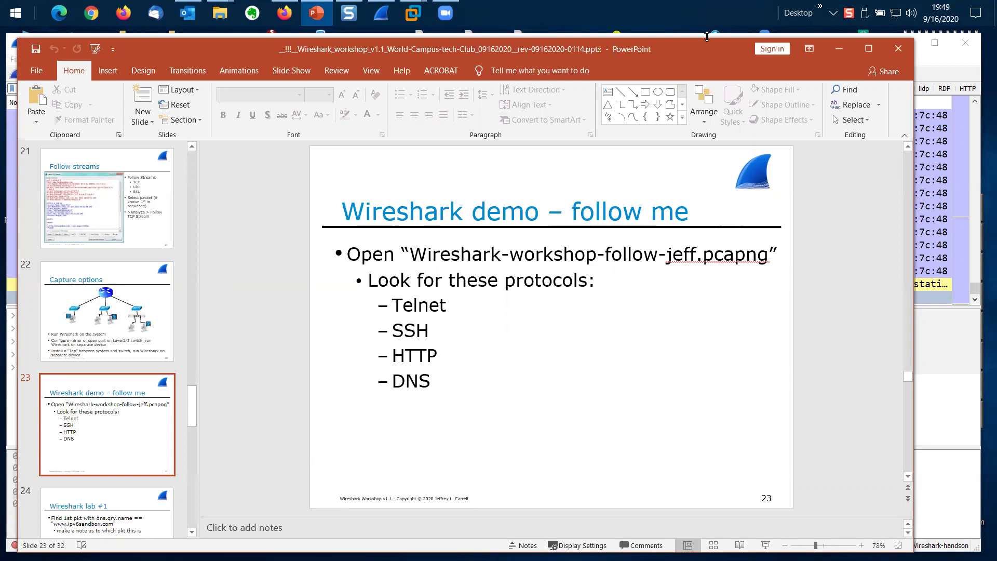
pyautogui.click(833, 49)
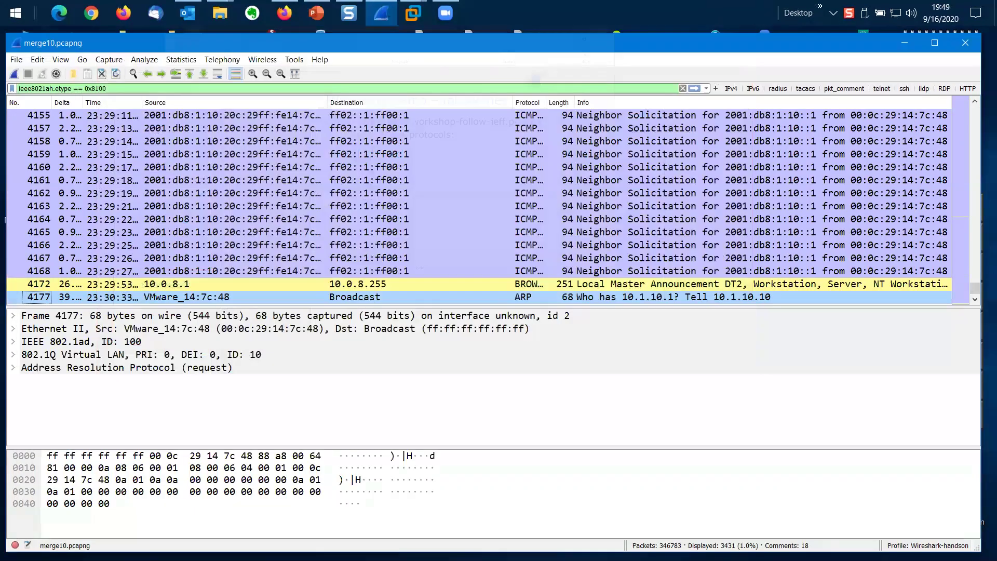
# Open Wireshark-workshop-follow-jeff.pcapng from the Wireshark-workshop_preso-github-files folder and clear the leftover display filter.
pyautogui.click(16, 60)
pyautogui.click(35, 73)
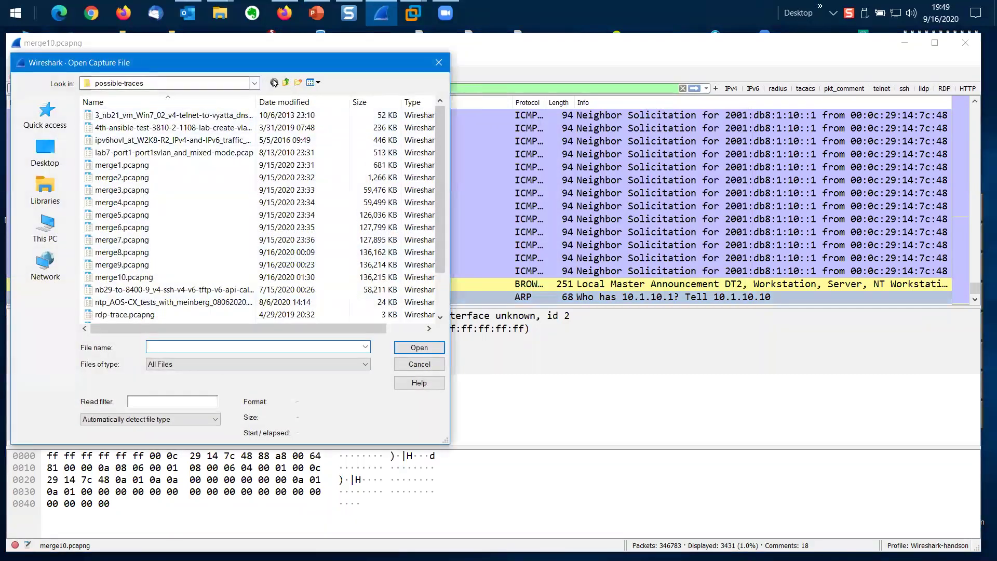
pyautogui.click(286, 83)
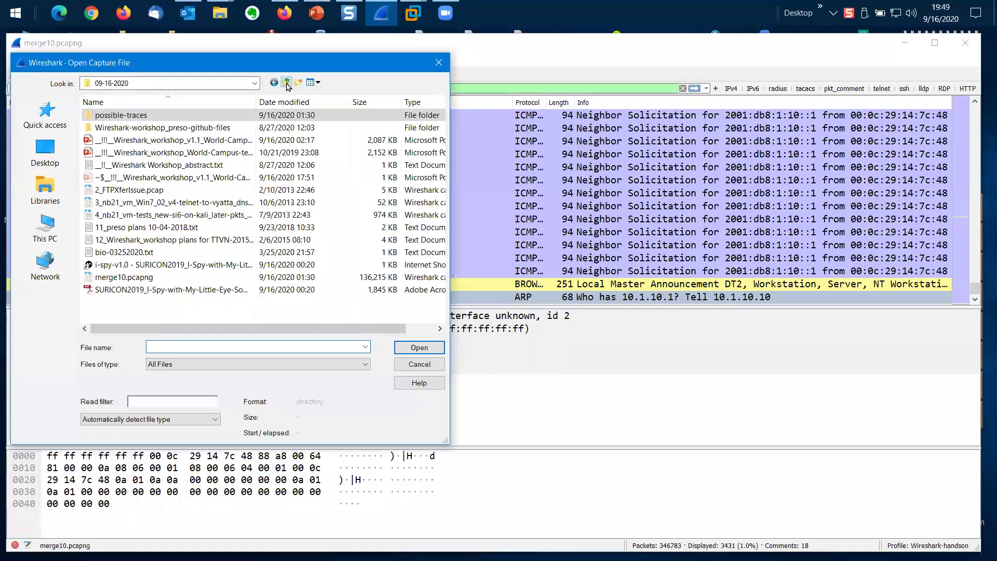
pyautogui.doubleClick(203, 128)
pyautogui.doubleClick(202, 164)
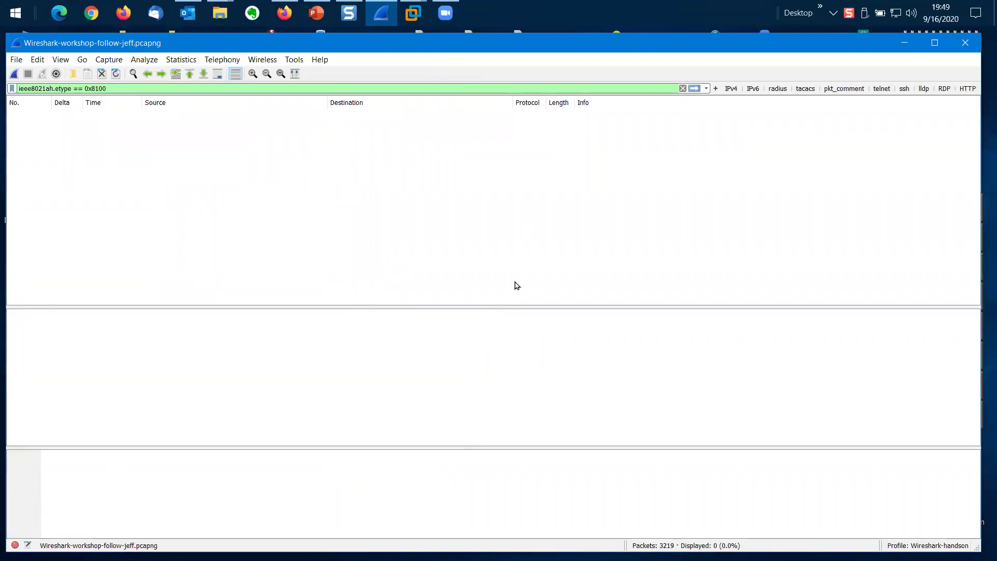
pyautogui.click(683, 88)
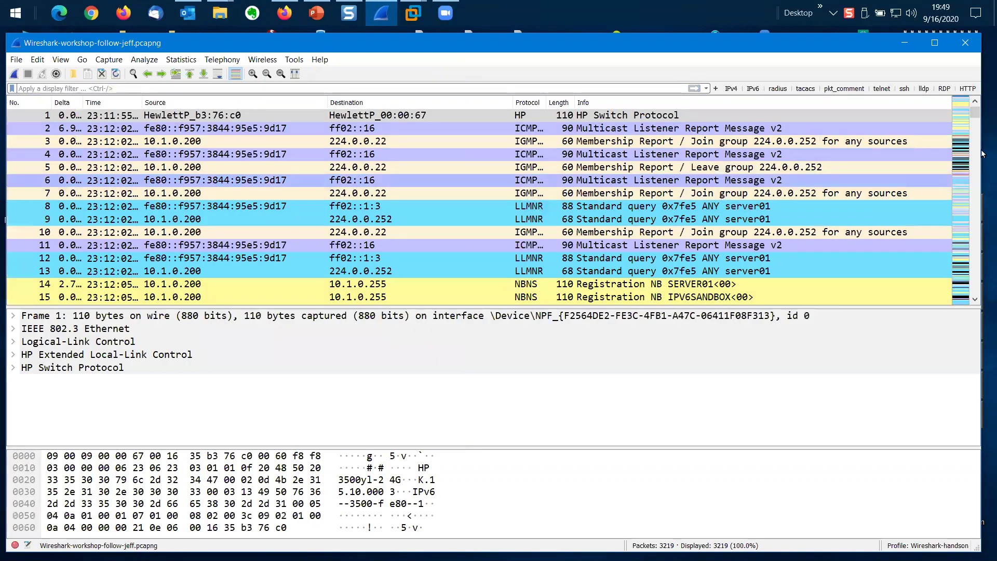
pyautogui.click(976, 112)
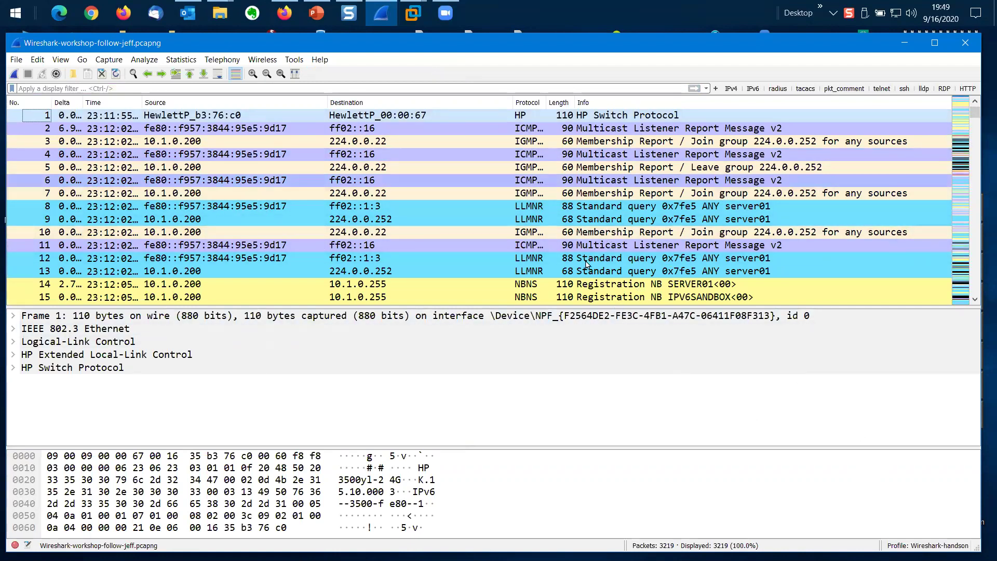
# Filter the capture by telnet and skim the Telnet packets exchanged between 10.1.0.1 and 10.1.0.100.
pyautogui.click(381, 87)
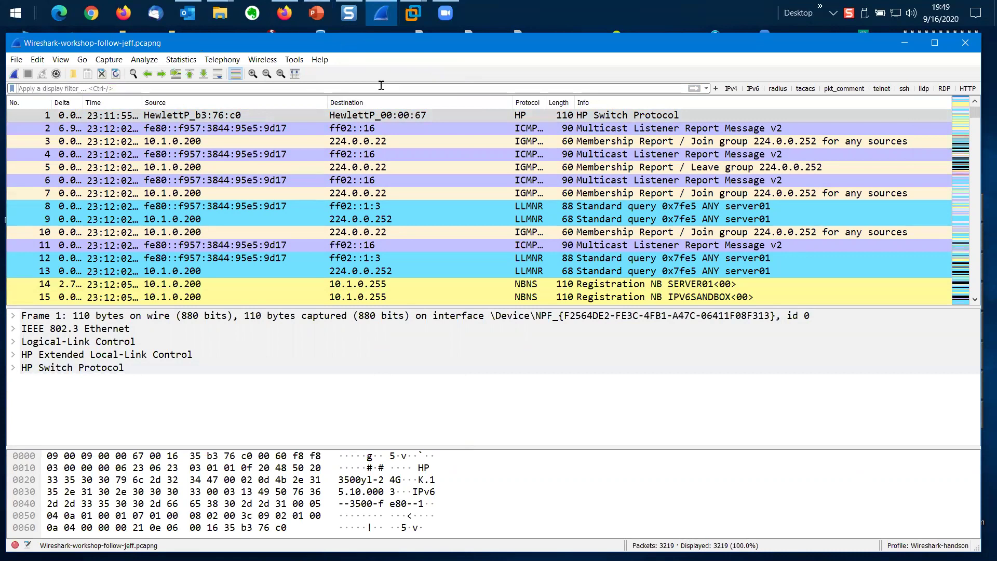
pyautogui.write('telnet')
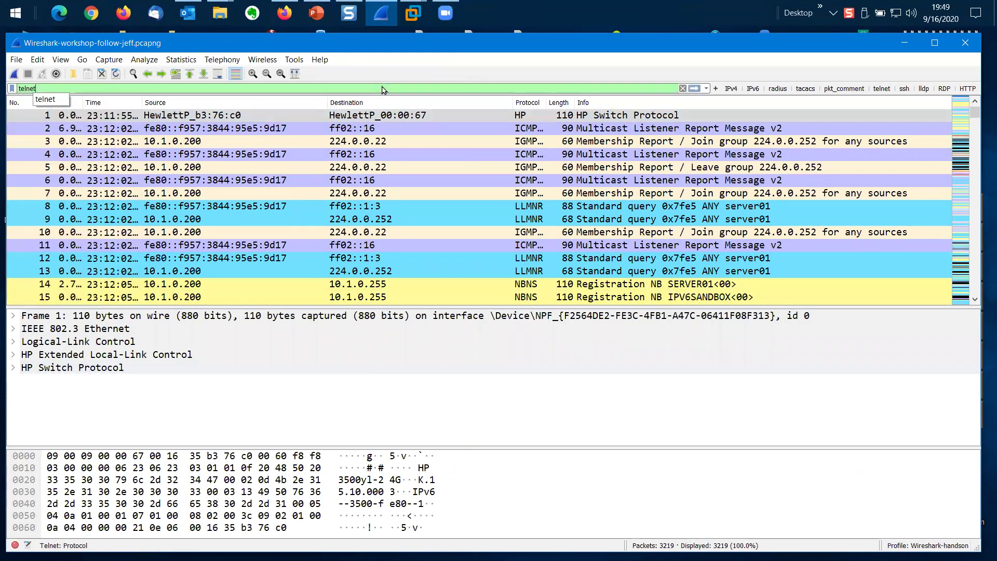
pyautogui.press('Return')
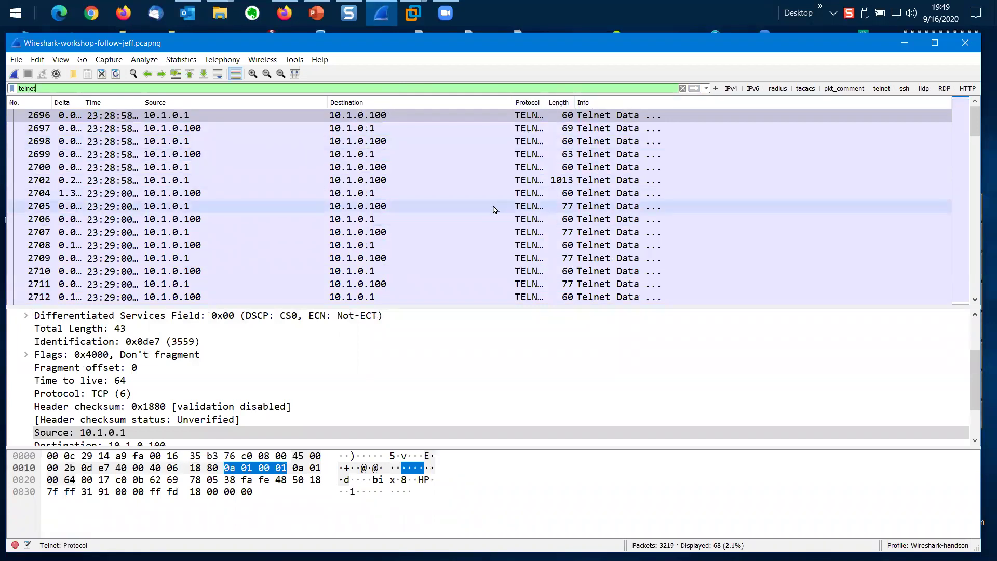
pyautogui.scroll(-17, 495, 213)
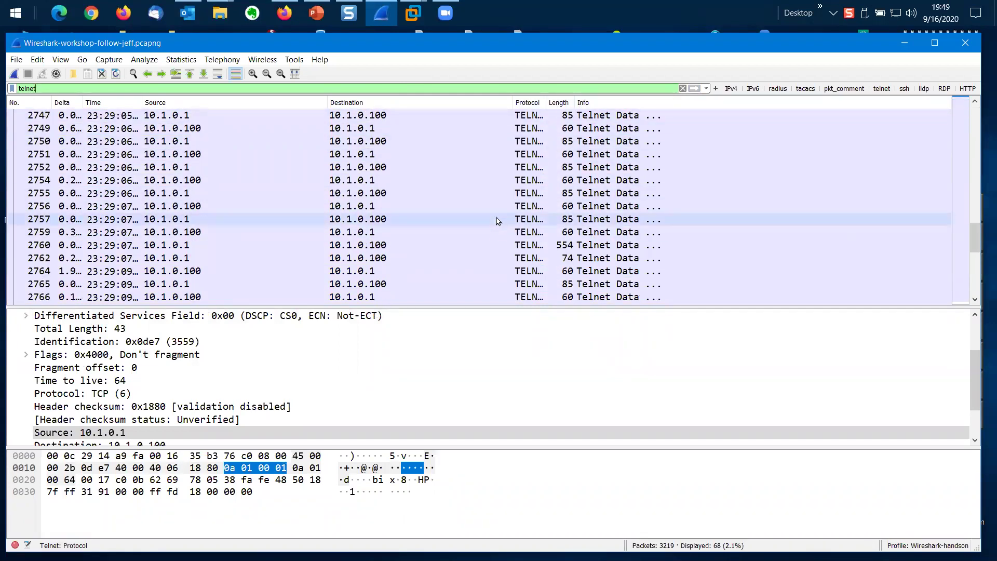
pyautogui.scroll(17, 497, 221)
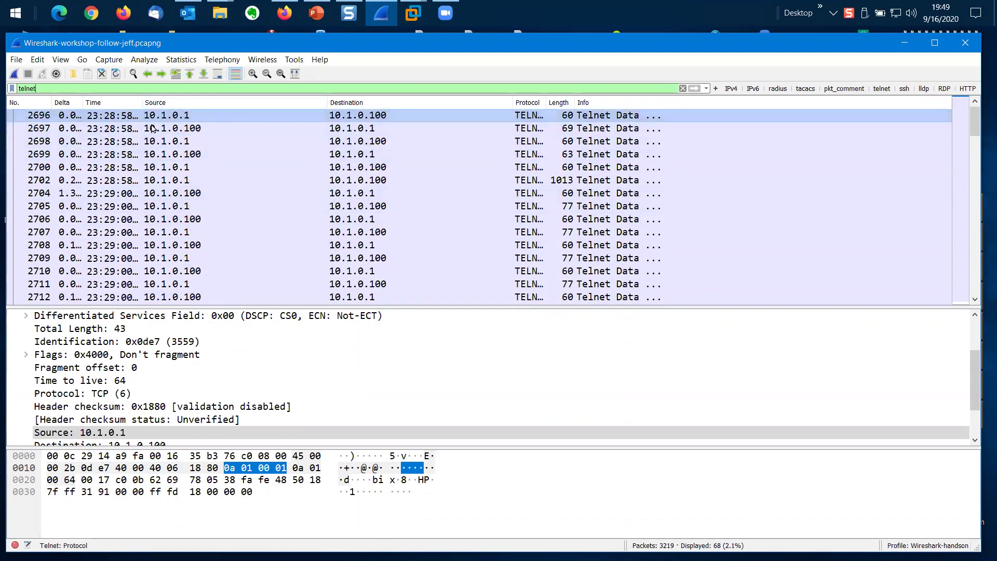
# Follow the TCP stream of the selected Telnet packet from 10.1.0.1 to 10.1.0.100.
pyautogui.click(173, 61)
pyautogui.moveTo(155, 64)
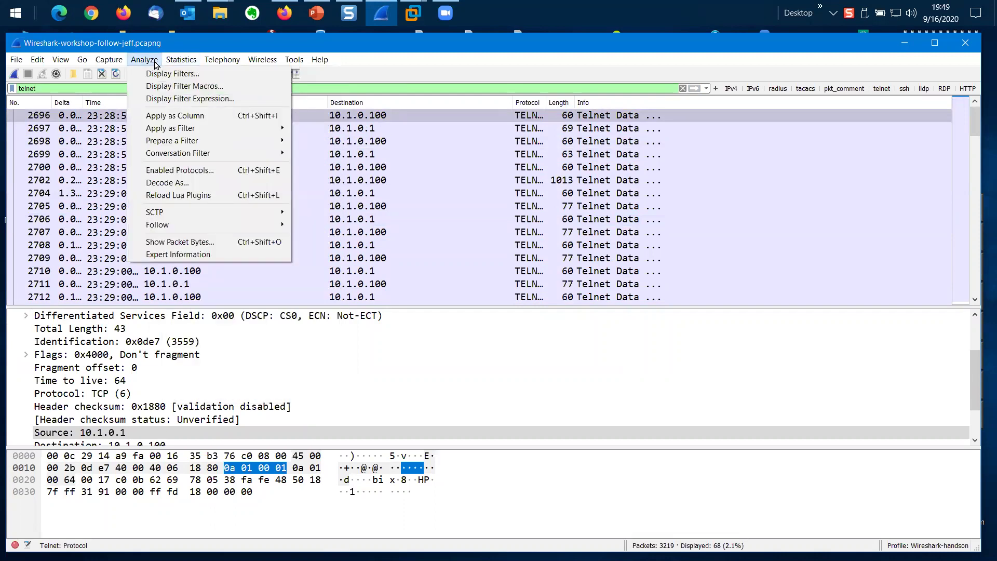
pyautogui.moveTo(237, 226)
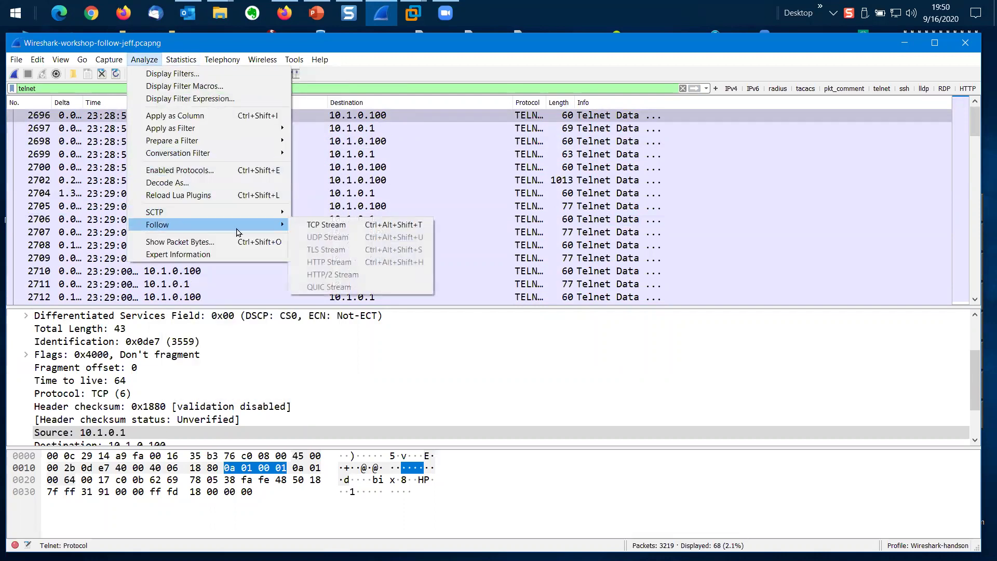
pyautogui.click(318, 229)
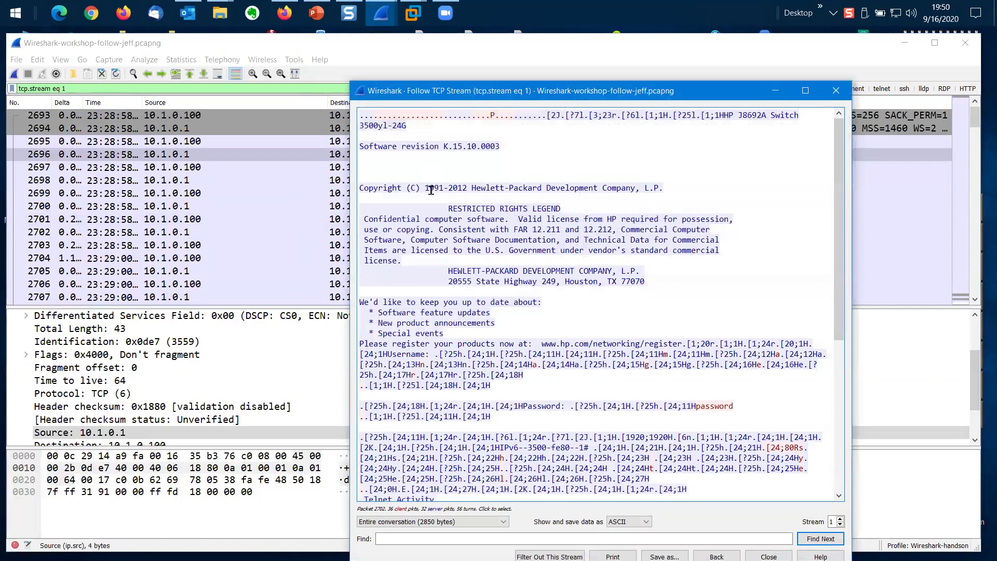
# Examine the switch banner and the echoed username characters in the followed Telnet stream, locating their matching packets.
pyautogui.moveTo(474, 190); pyautogui.dragTo(576, 189)
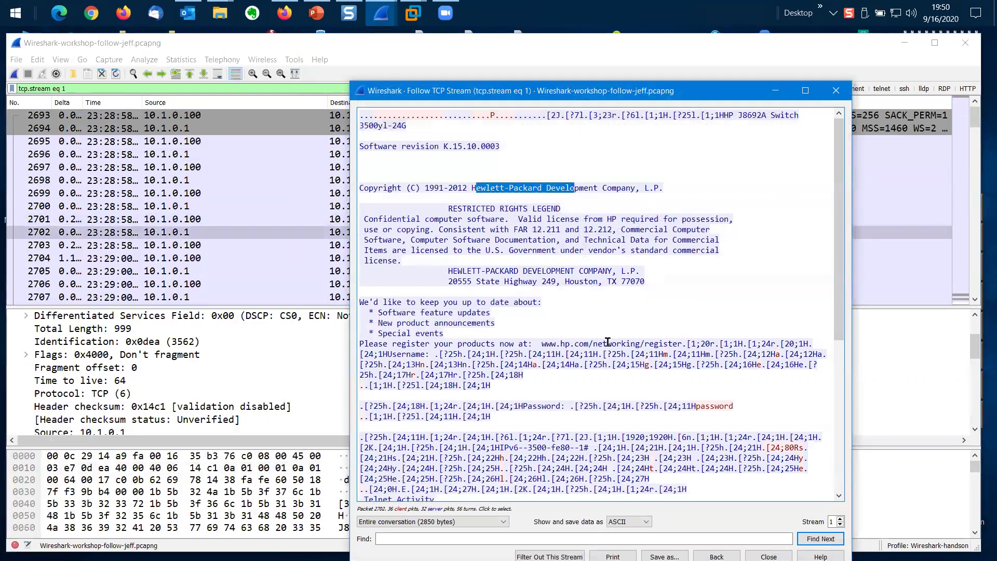
pyautogui.scroll(-2, 568, 324)
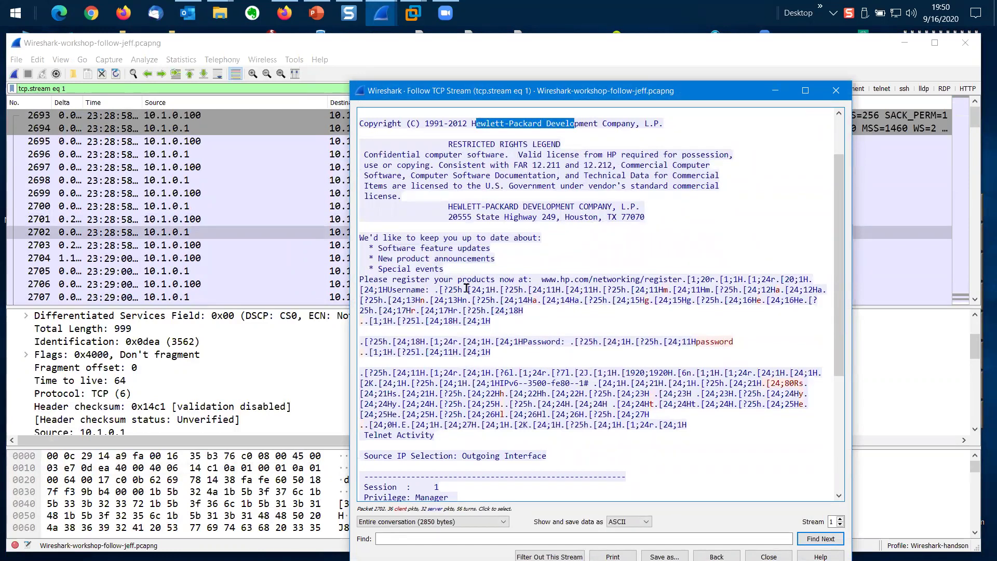
pyautogui.click(667, 287)
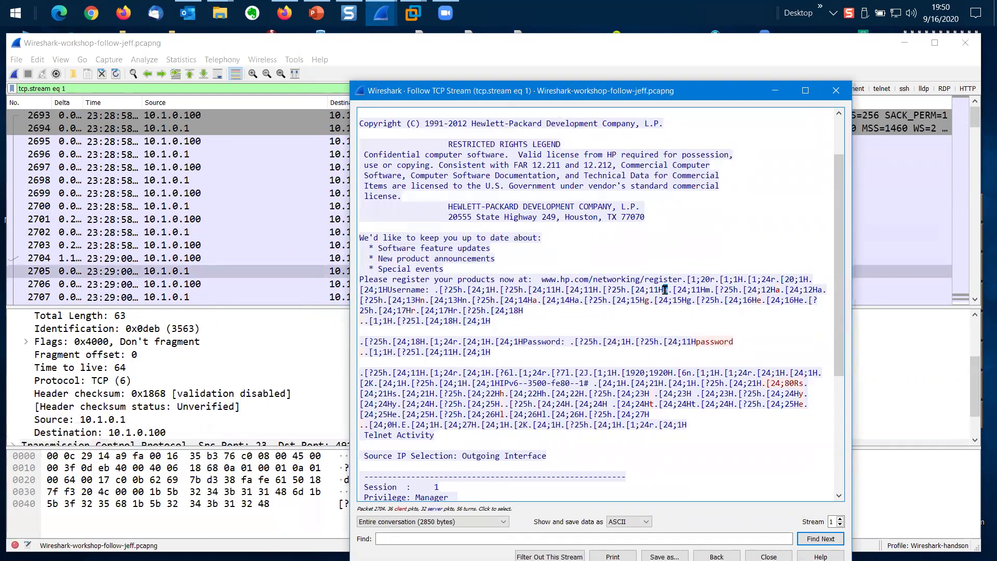
pyautogui.click(781, 290)
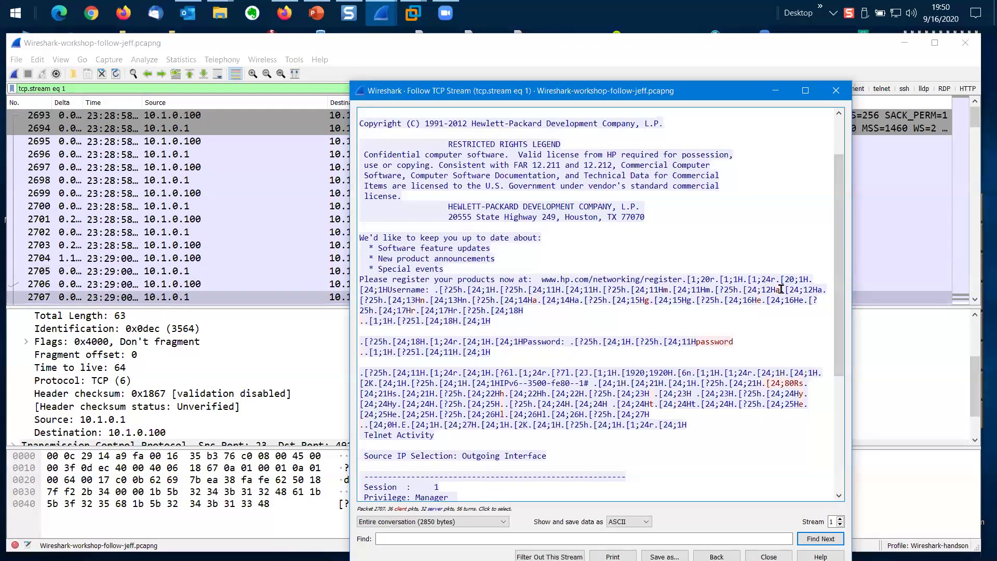
pyautogui.click(420, 301)
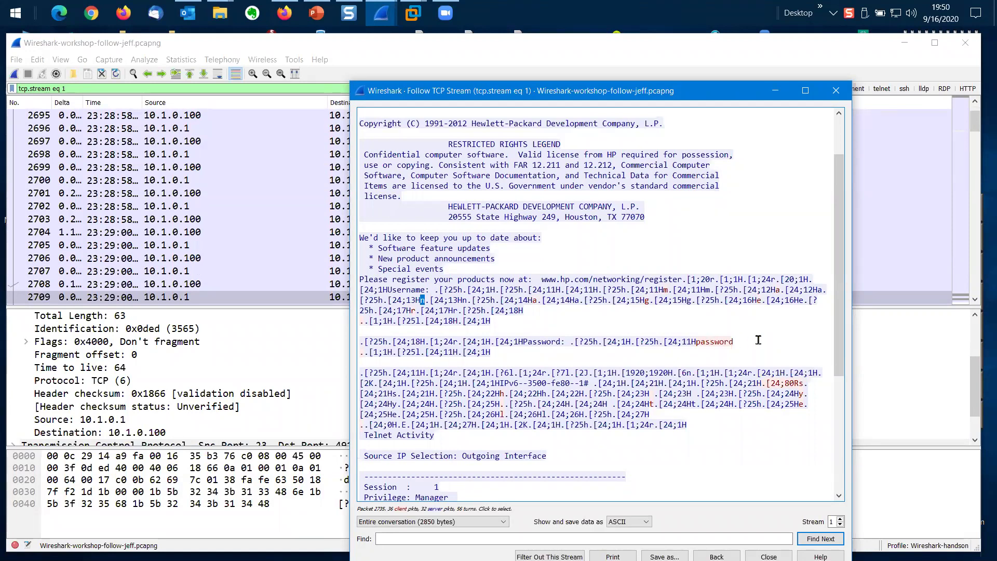
# Examine the logout command, the logout question and its reply at the end of the Telnet stream, and close the stream view.
pyautogui.scroll(-6, 758, 339)
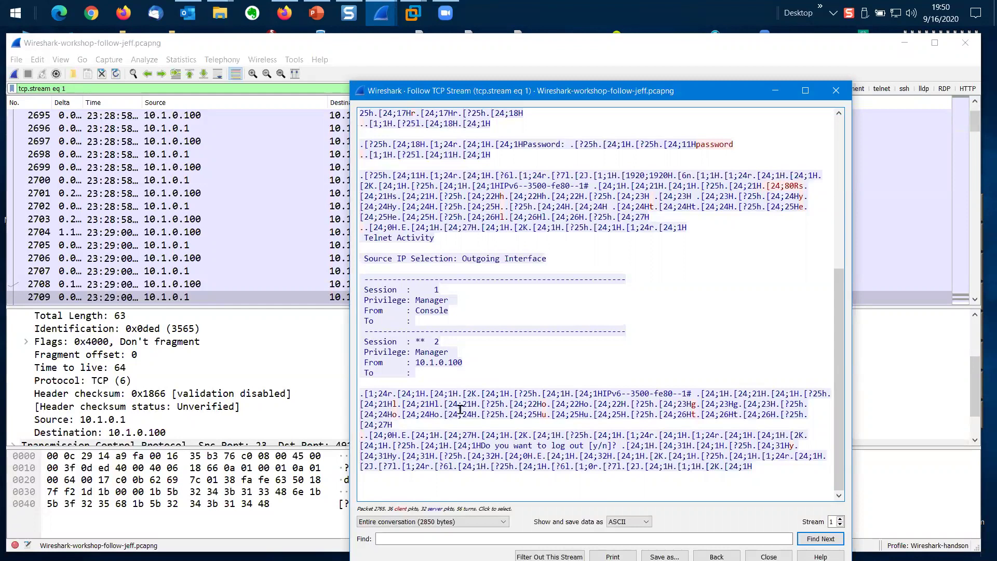
pyautogui.moveTo(393, 402); pyautogui.dragTo(401, 403)
pyautogui.click(395, 404)
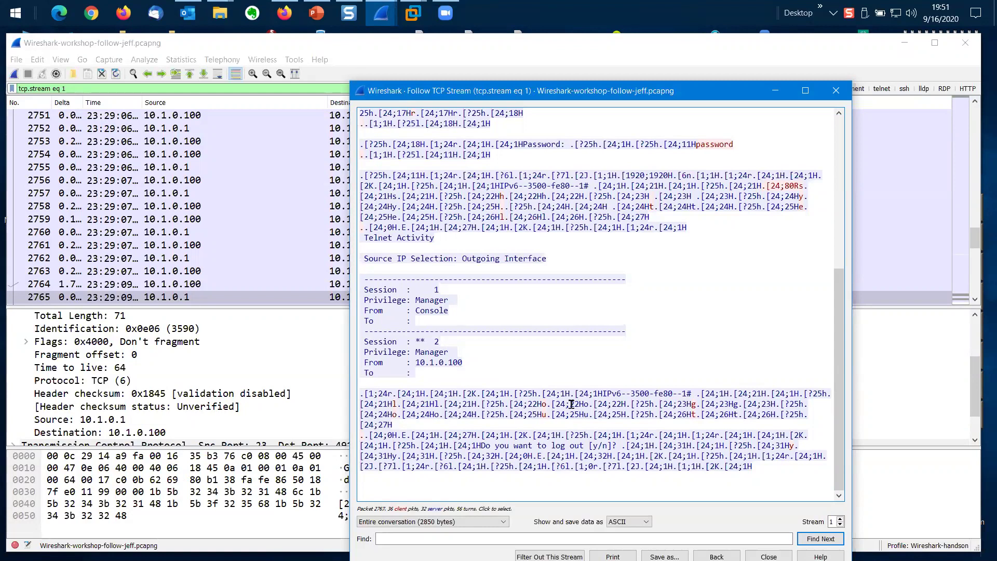
pyautogui.moveTo(481, 445); pyautogui.dragTo(611, 445)
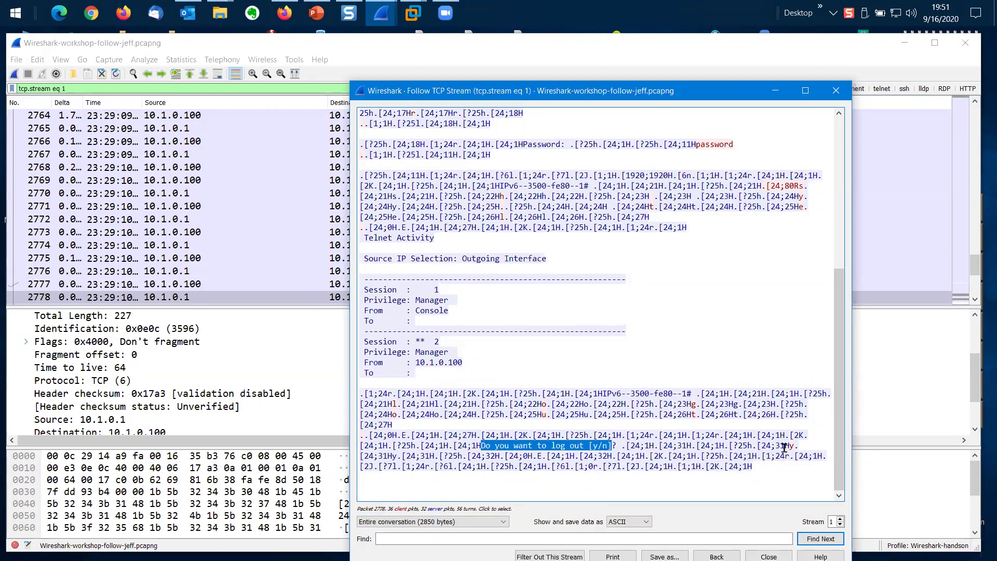
pyautogui.moveTo(789, 445); pyautogui.dragTo(793, 444)
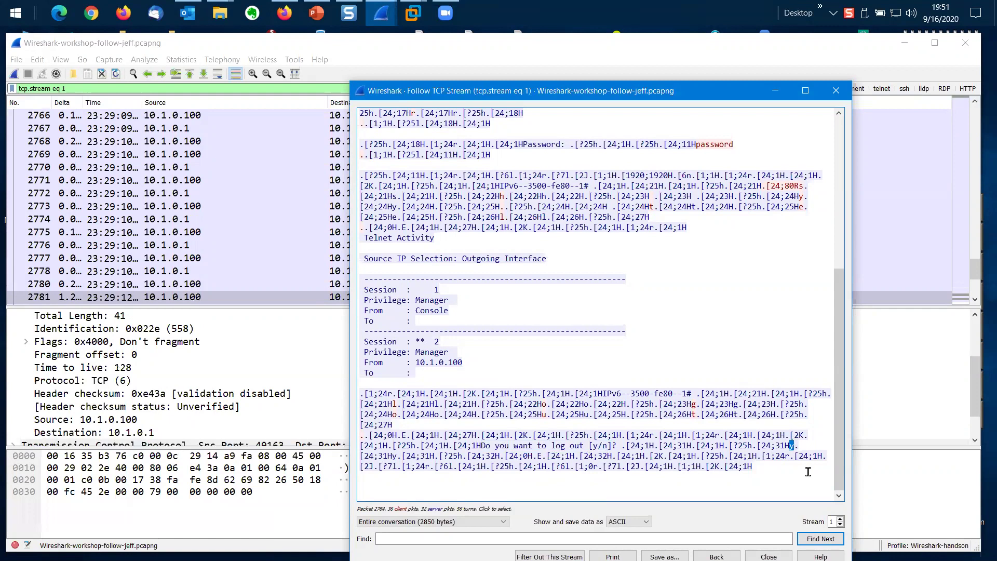
pyautogui.click(769, 556)
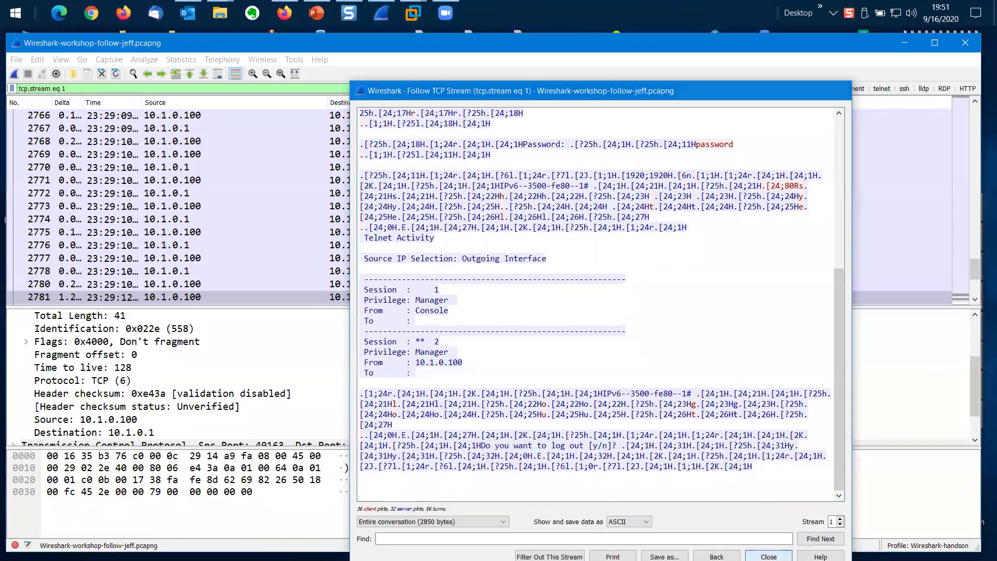
# Check the protocol list on the "Wireshark demo – follow me" slide in PowerPoint, and return to Wireshark to filter the capture by dns.
pyautogui.click(316, 12)
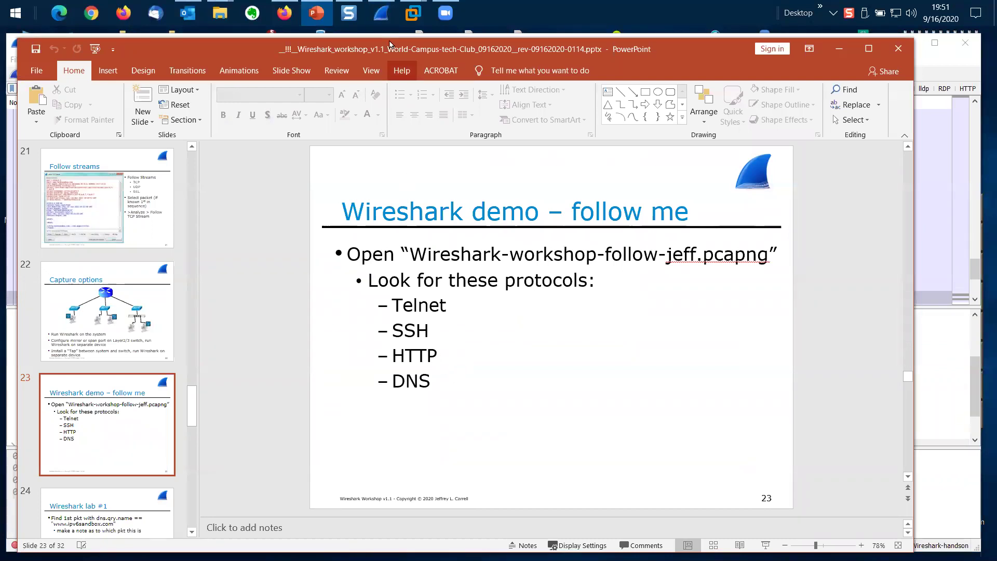
pyautogui.click(840, 51)
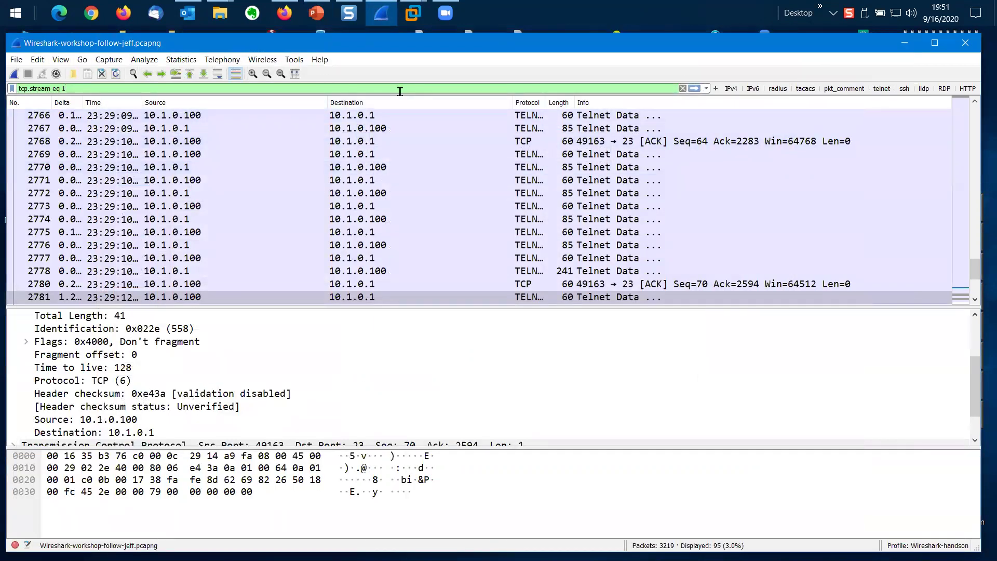
pyautogui.write('a')
pyautogui.hotkey('ctrl', 'a')
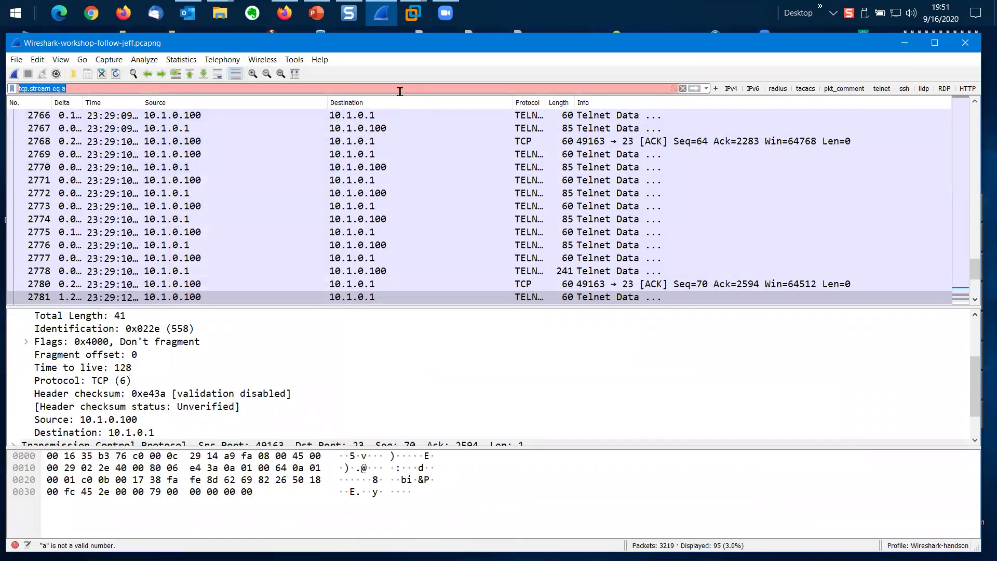
pyautogui.write('dns')
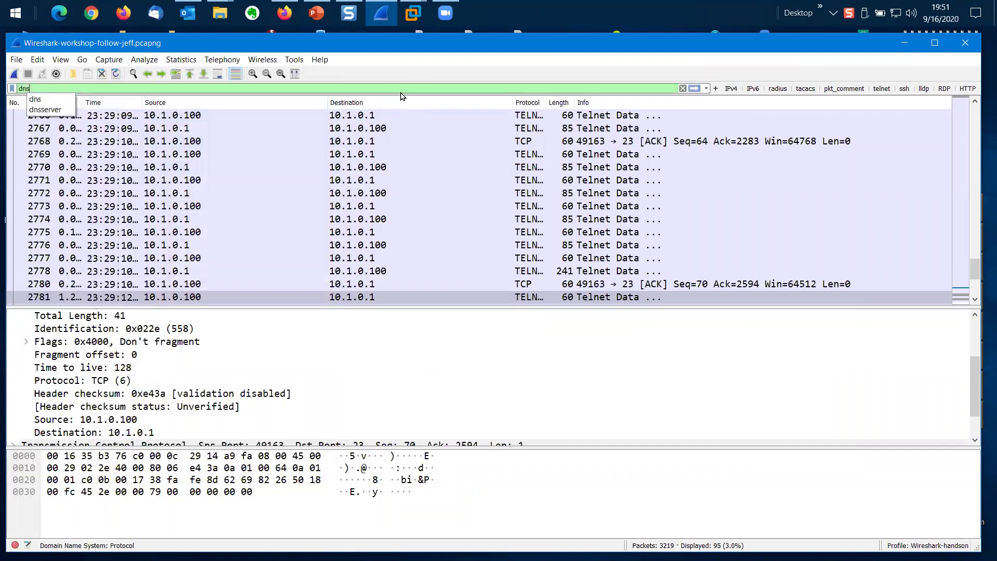
pyautogui.press('Return')
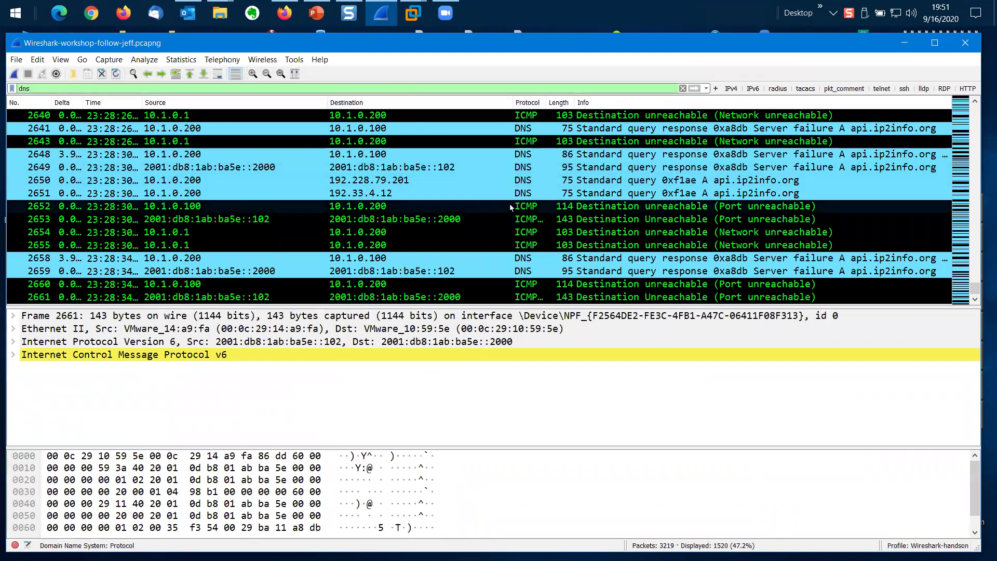
# Widen the Protocol column and select packet 90, the DNS query from 10.1.0.200 to 192.228.79.201, near the start of the capture.
pyautogui.moveTo(573, 103); pyautogui.dragTo(598, 102)
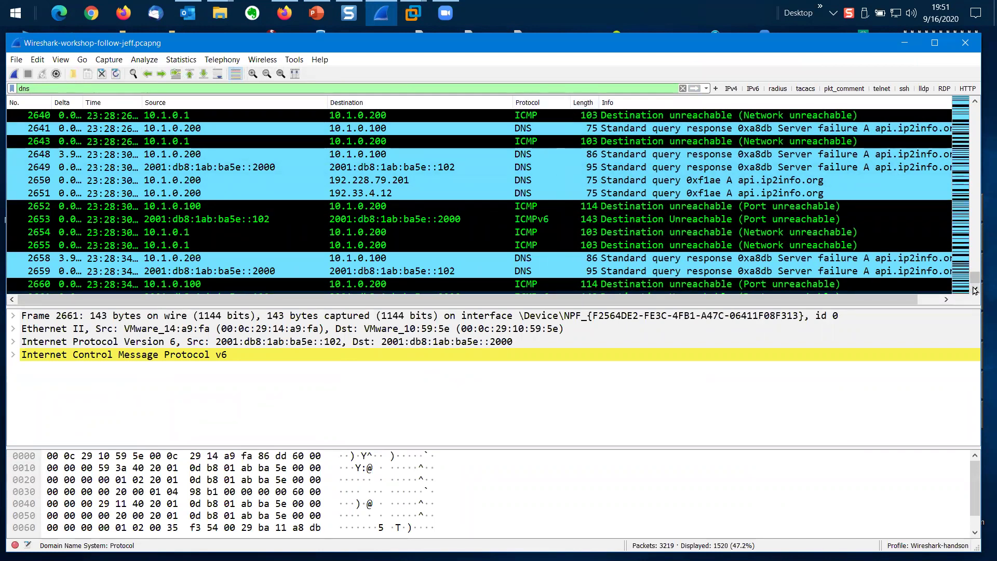
pyautogui.moveTo(974, 276); pyautogui.dragTo(978, 112)
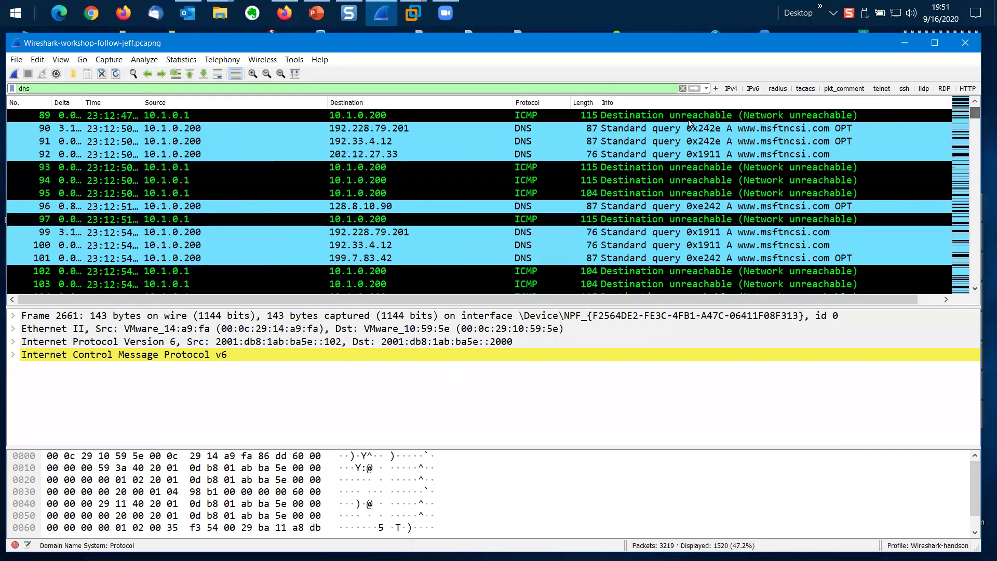
pyautogui.click(411, 132)
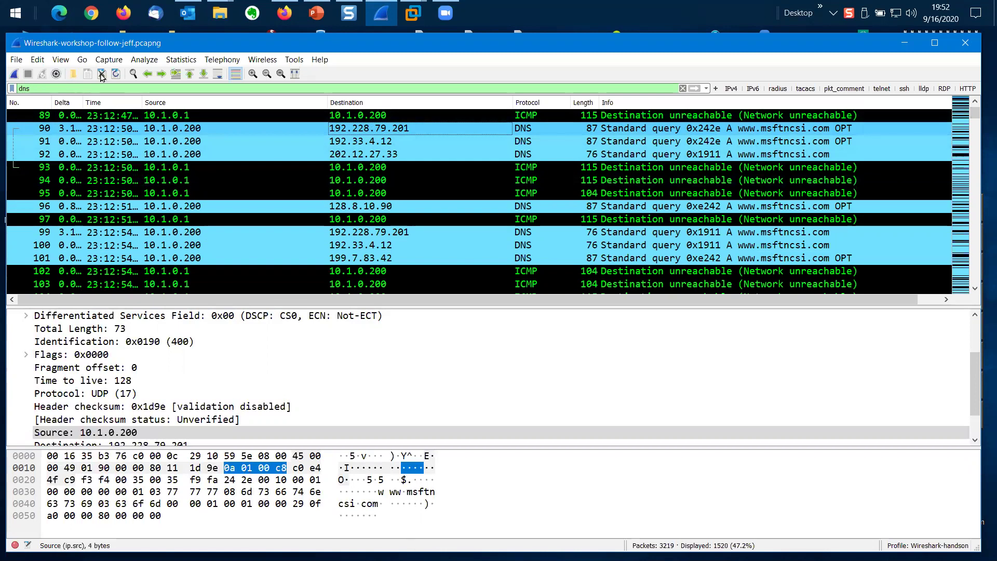
# Look up the TCP and UDP ports assigned to DNS in the protocol preferences, and leave without changing anything.
pyautogui.click(38, 61)
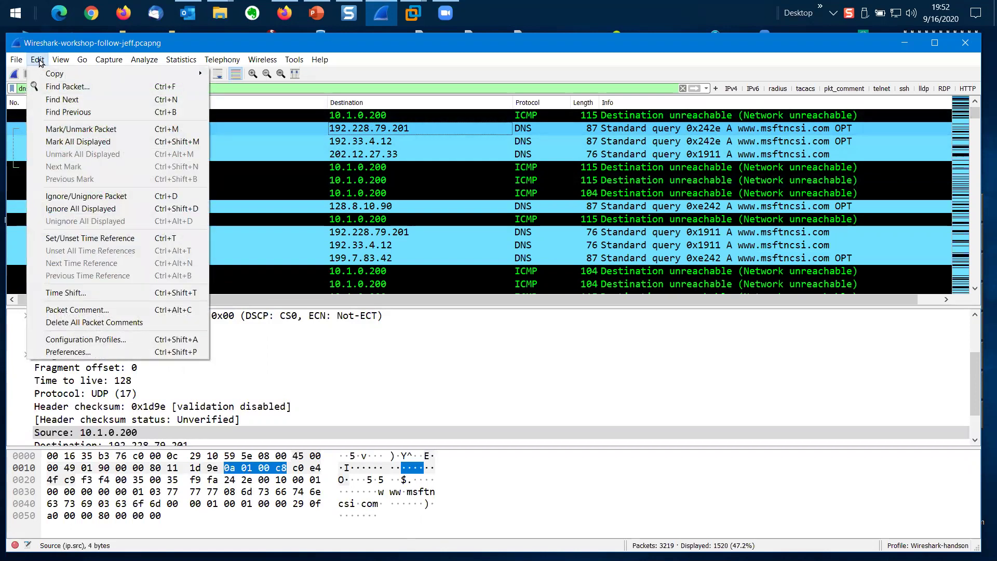
pyautogui.click(87, 353)
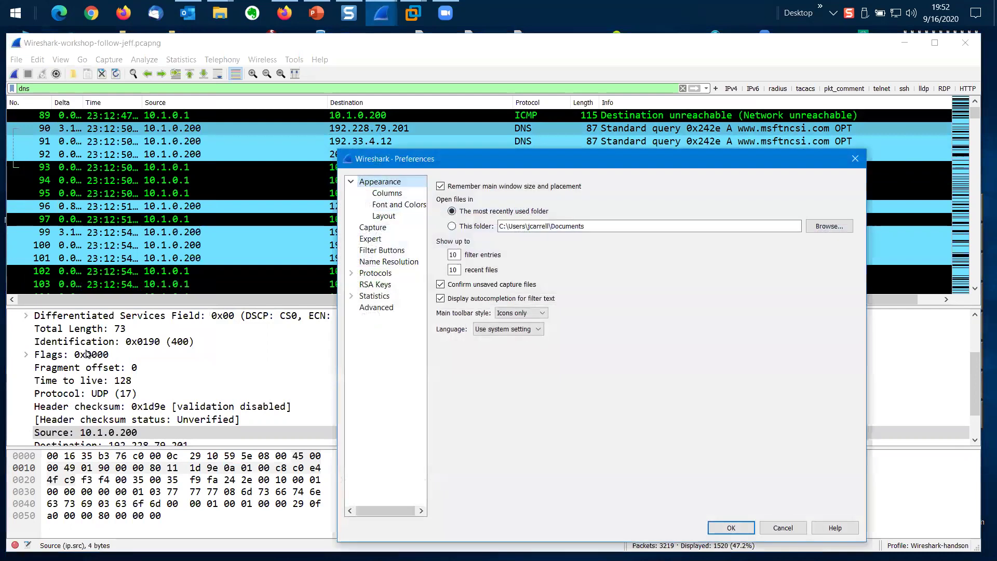
pyautogui.click(351, 273)
pyautogui.scroll(-4, 379, 334)
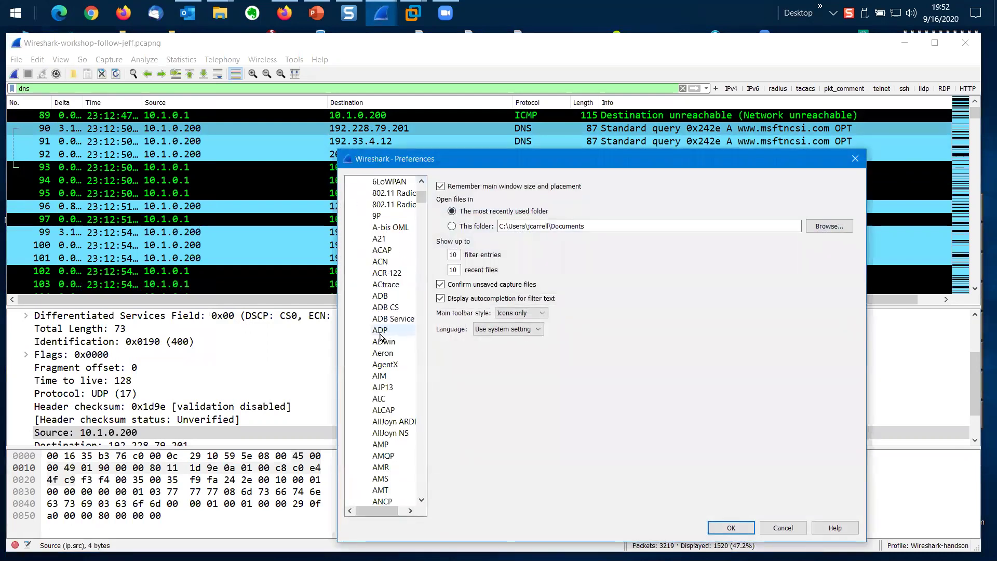
pyautogui.write('dnp')
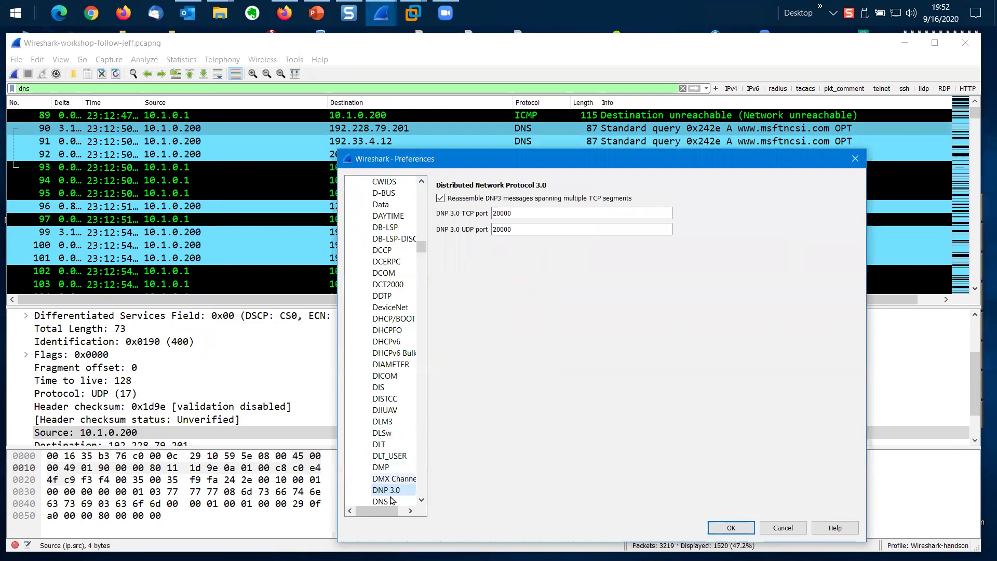
pyautogui.click(387, 502)
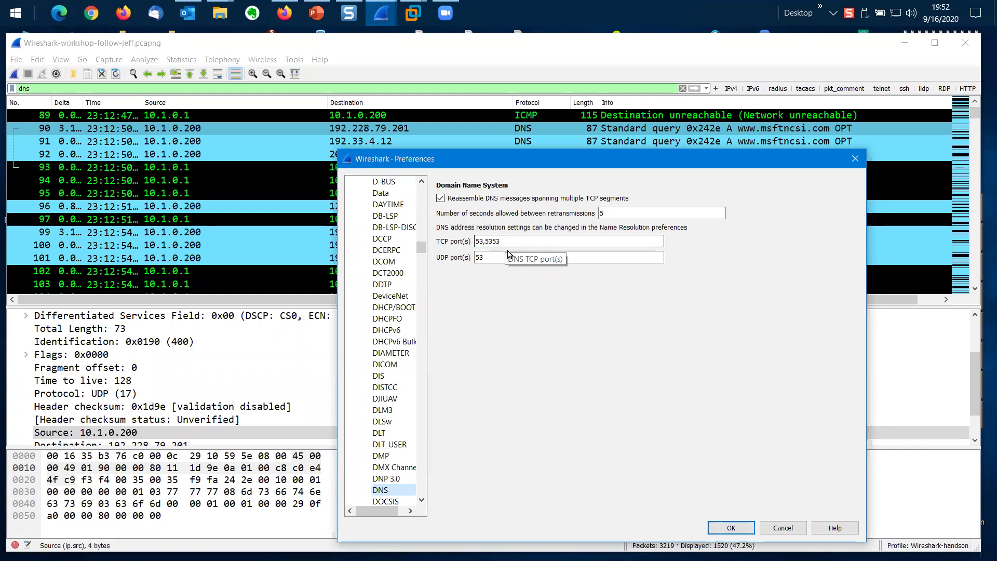
pyautogui.click(783, 527)
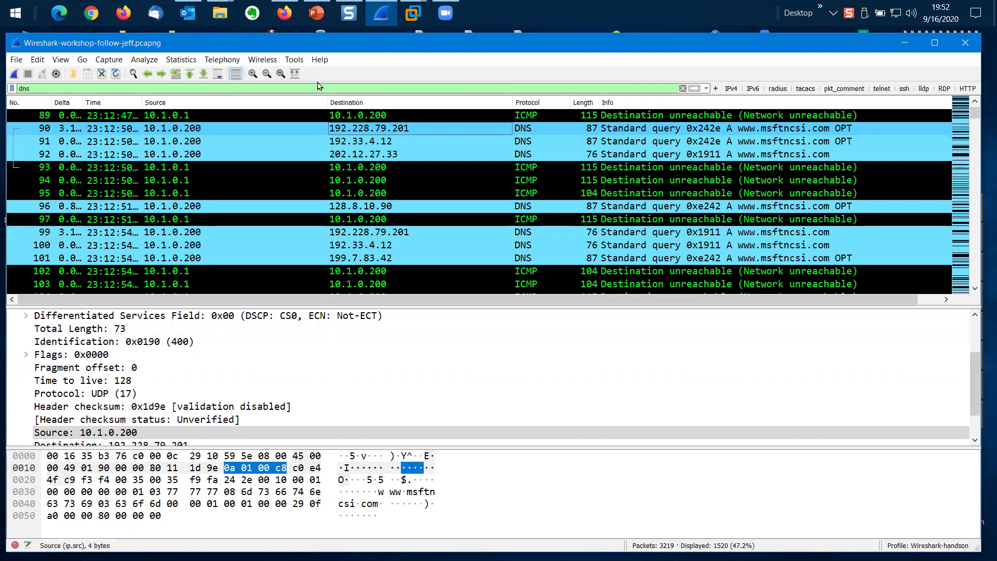
# Switch to PowerPoint to highlight the workshop's GitHub address on the title slide, and return to the capture in Wireshark.
pyautogui.moveTo(318, 15)
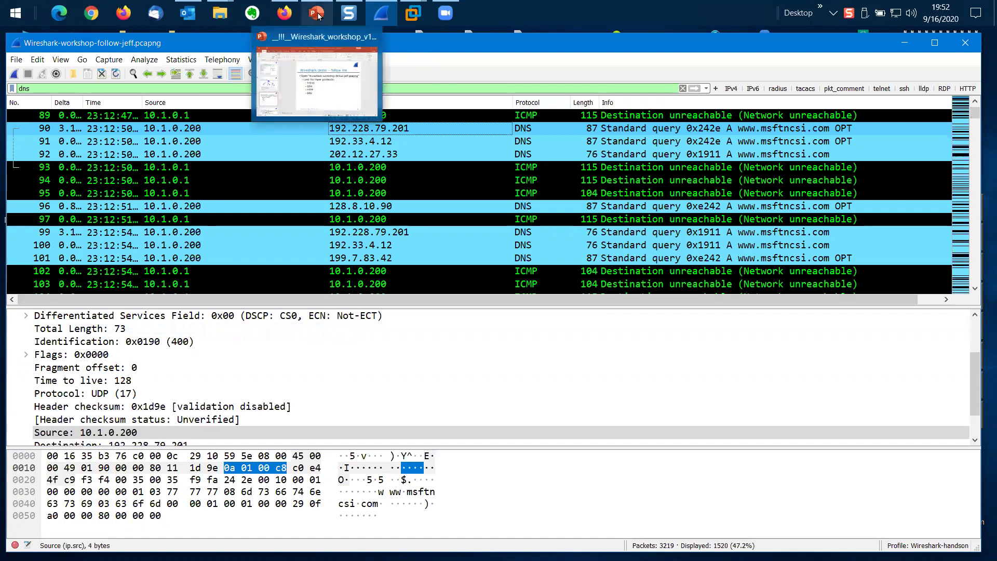
pyautogui.click(316, 81)
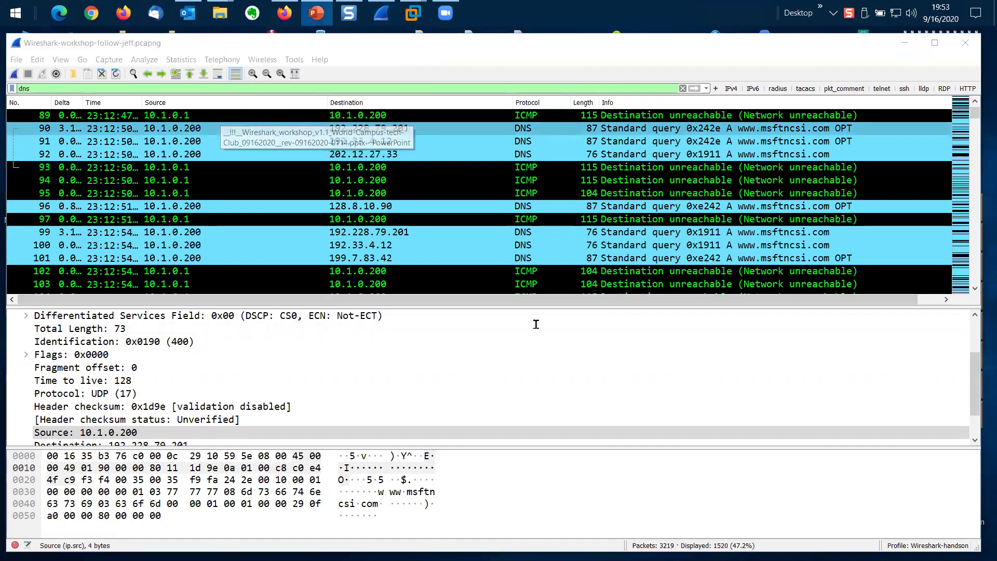
pyautogui.moveTo(908, 375); pyautogui.dragTo(909, 155)
pyautogui.doubleClick(515, 484)
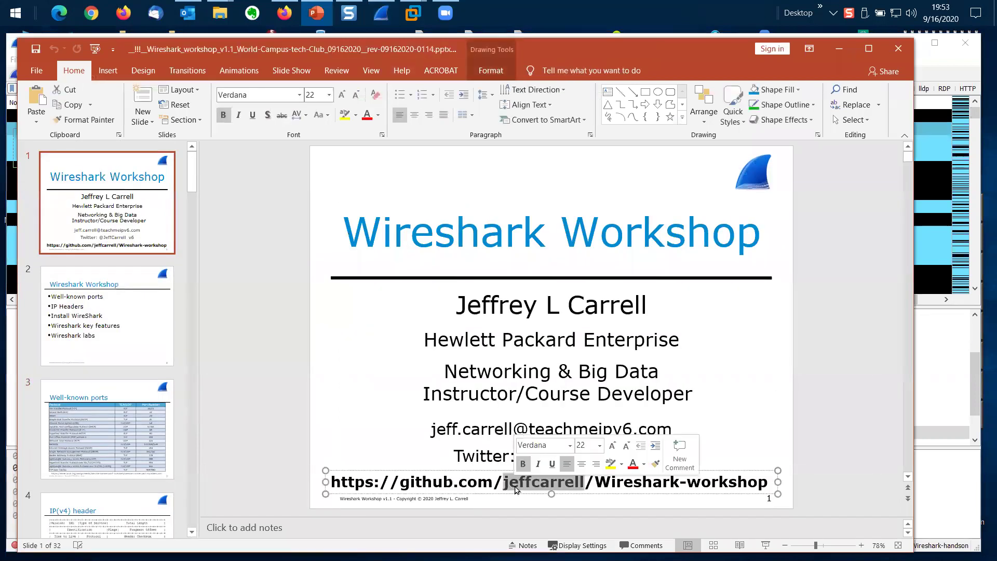
pyautogui.hotkey('ctrl', 'a')
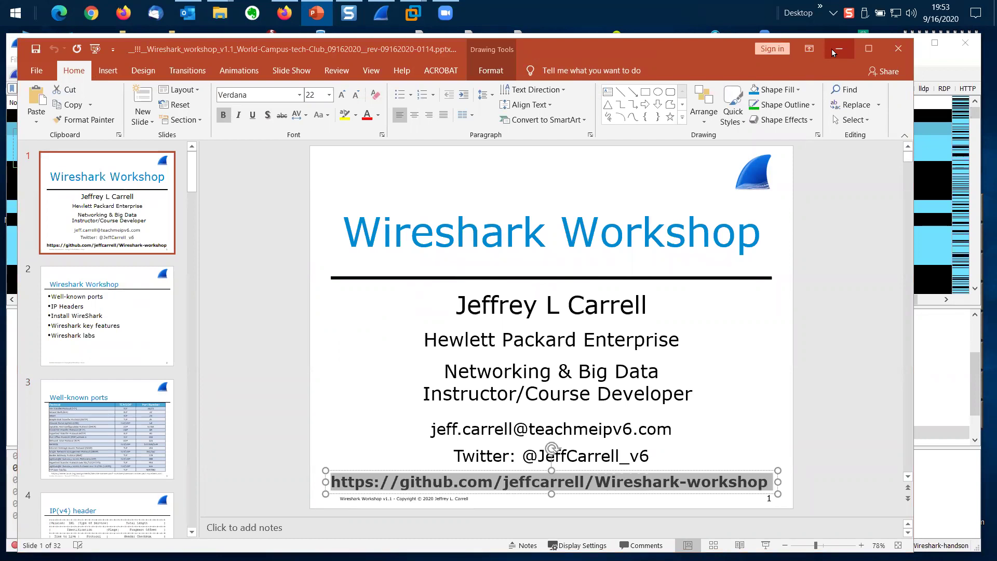
pyautogui.click(979, 370)
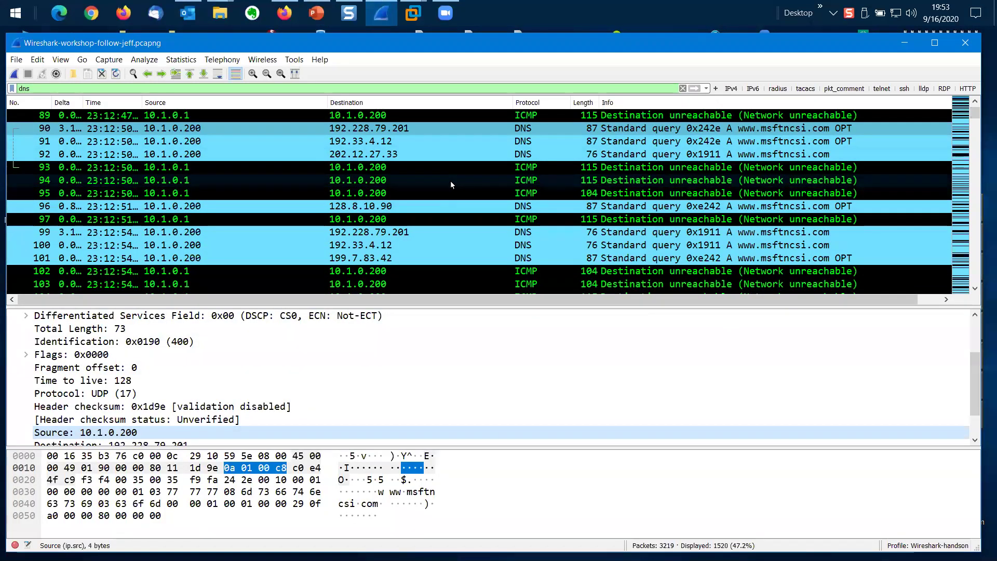
# Skim the DNS packets and save the dns display filter as a filter button labelled DNS.
pyautogui.scroll(-20, 451, 181)
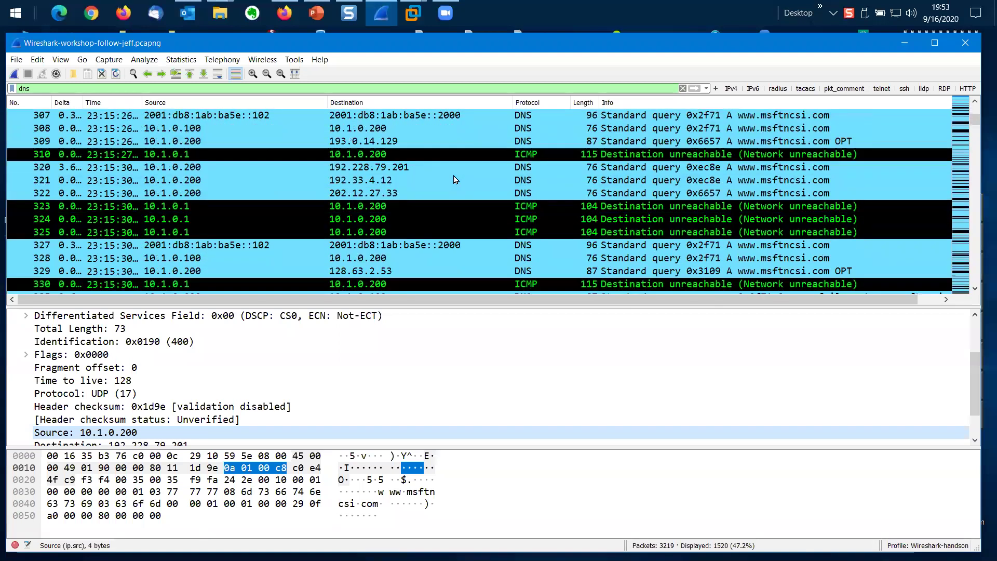
pyautogui.scroll(15, 450, 181)
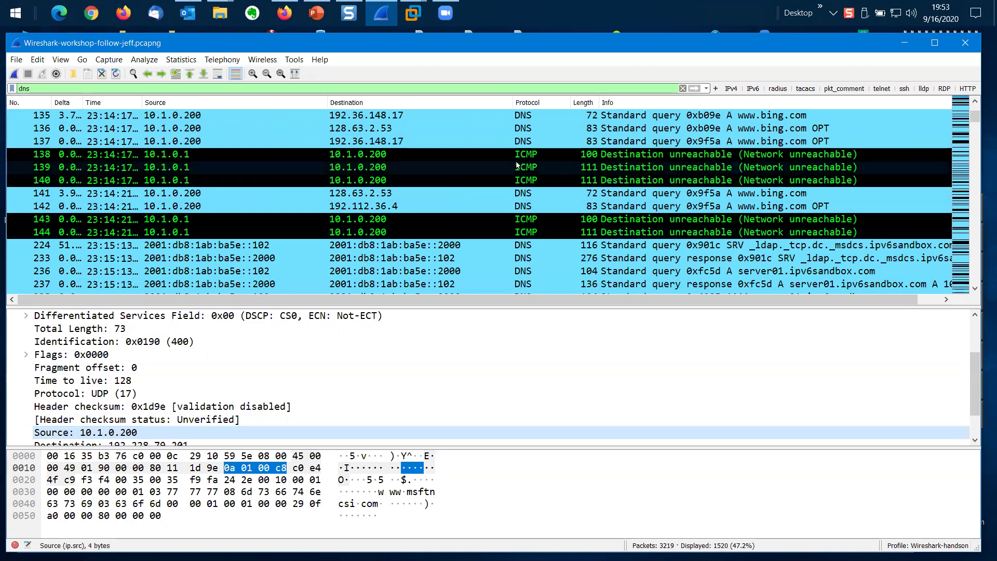
pyautogui.click(716, 88)
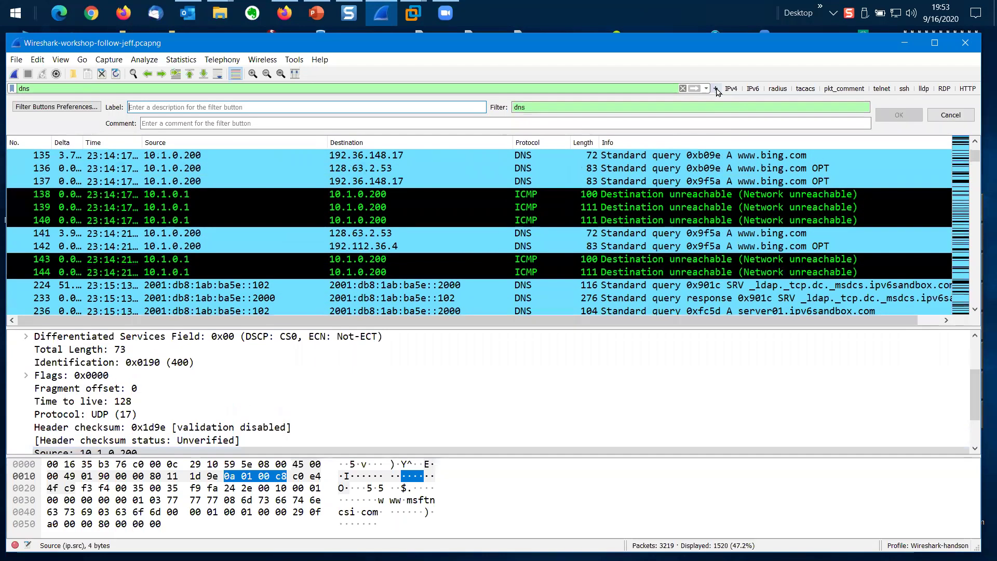
pyautogui.write('DN')
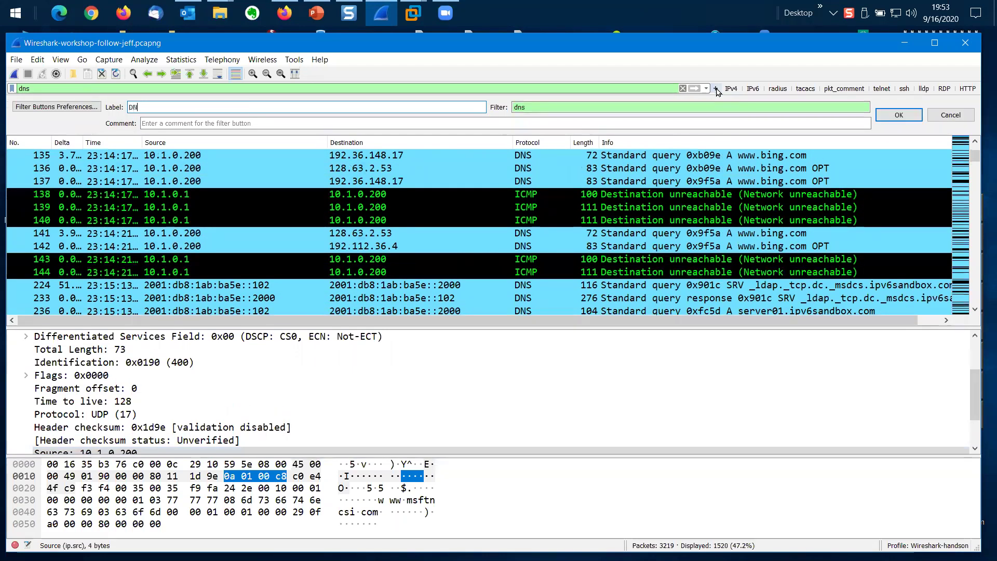
pyautogui.click(890, 120)
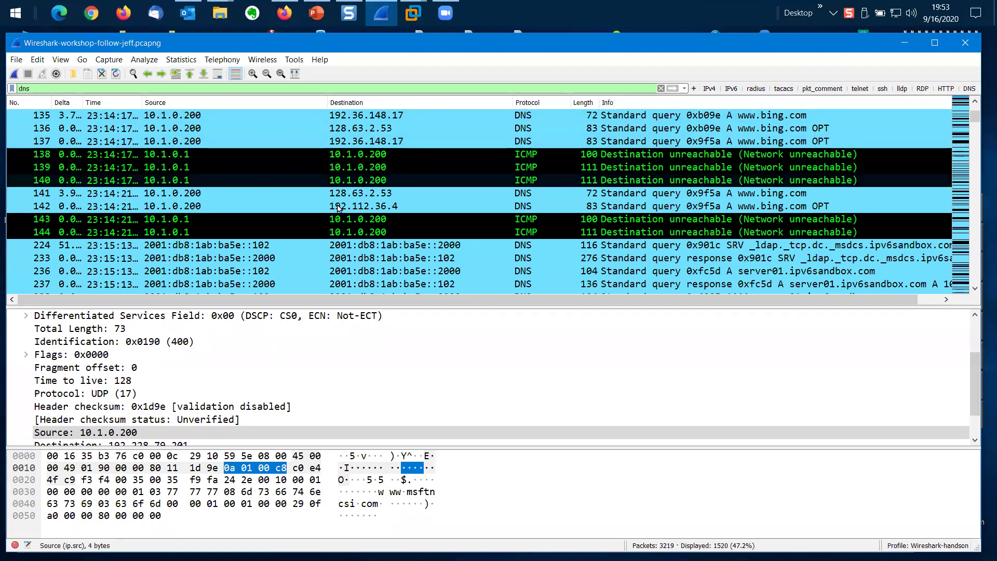
pyautogui.click(316, 14)
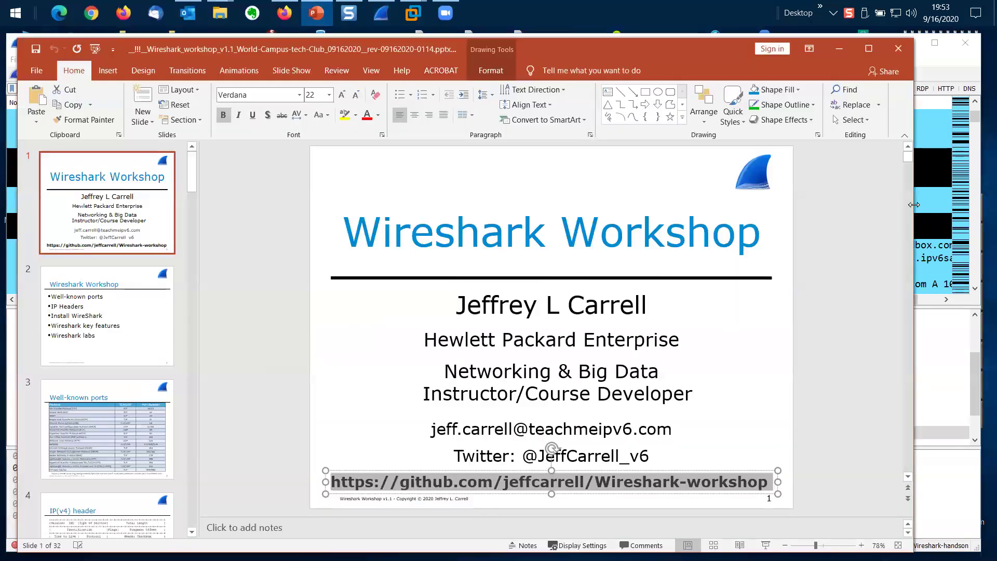
pyautogui.moveTo(909, 158); pyautogui.dragTo(904, 402)
pyautogui.scroll(3, 808, 325)
pyautogui.scroll(-1, 808, 325)
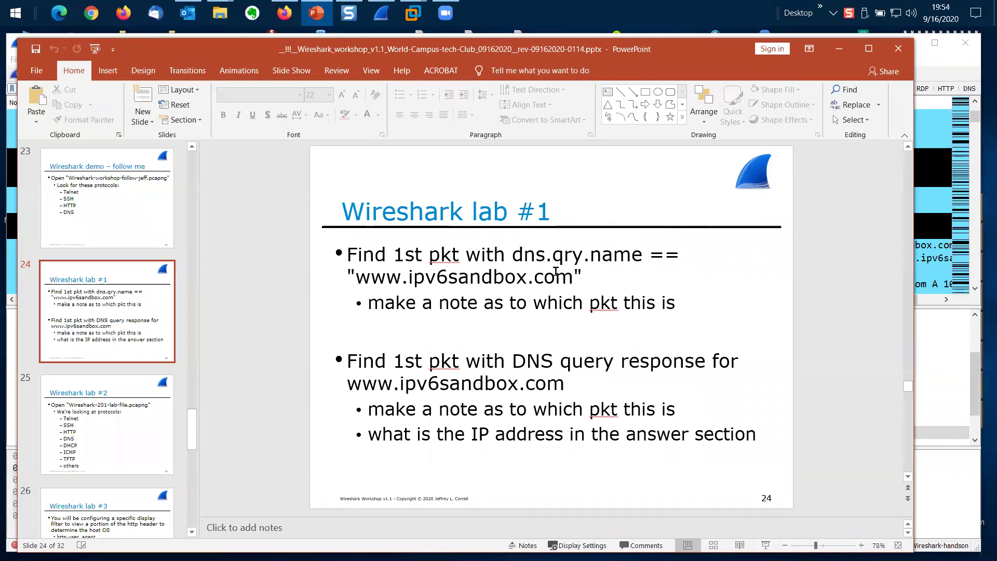
pyautogui.moveTo(512, 256)
pyautogui.mouseDown()
pyautogui.moveTo(629, 256)
pyautogui.moveTo(588, 271)
pyautogui.moveTo(468, 276)
pyautogui.moveTo(584, 274)
pyautogui.mouseUp()
pyautogui.hotkey('ctrl', 'c')
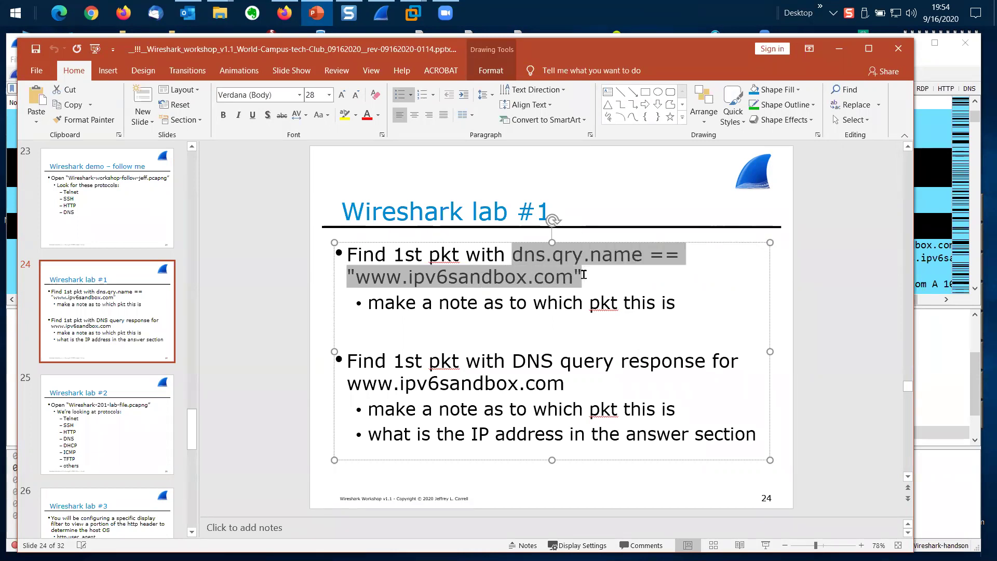
pyautogui.click(936, 61)
pyautogui.click(343, 87)
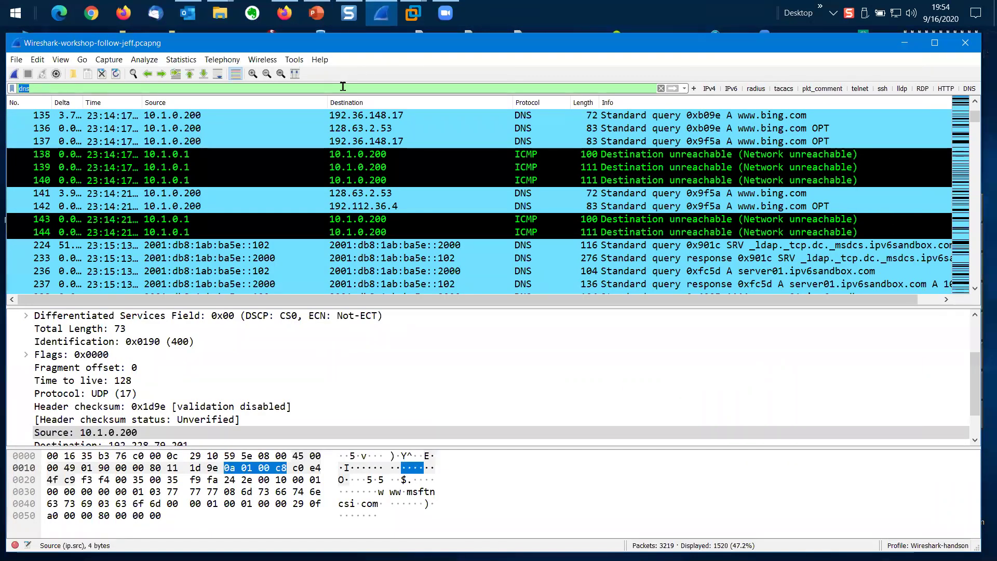
pyautogui.hotkey('ctrl', 'v')
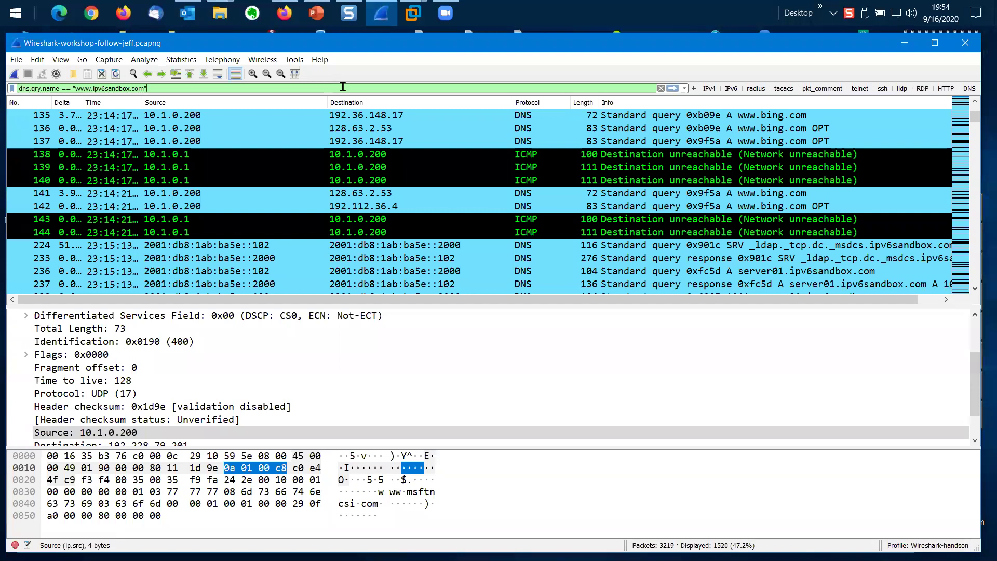
pyautogui.click(672, 89)
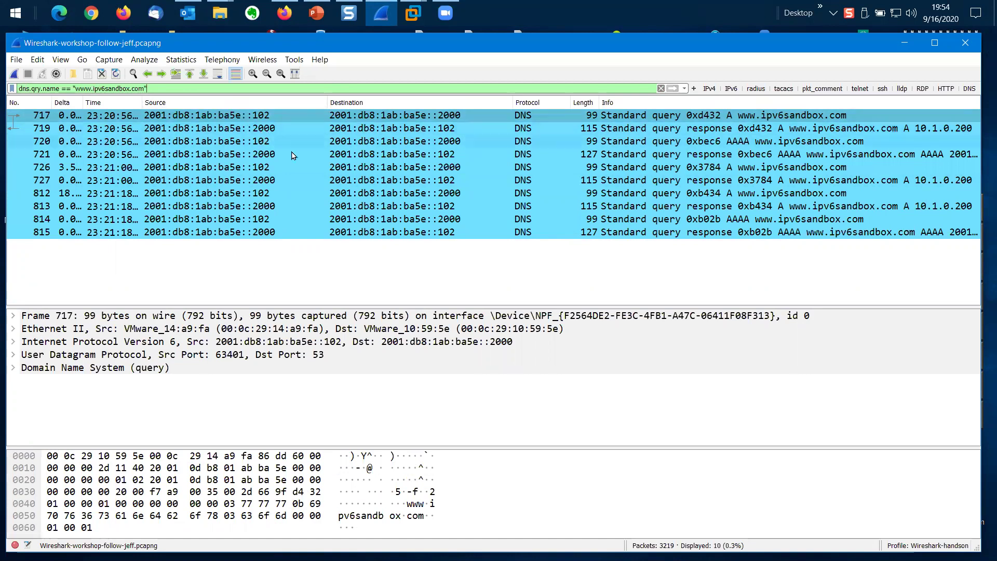
# Compare the A and AAAA queries, and expand the Domain Name System section and its Queries for packet 726.
pyautogui.click(258, 169)
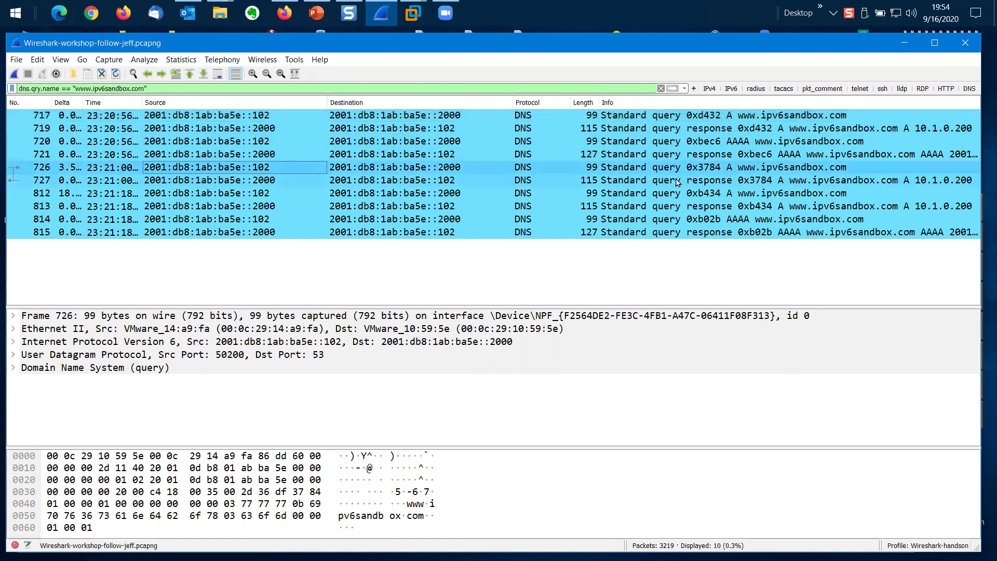
pyautogui.click(750, 144)
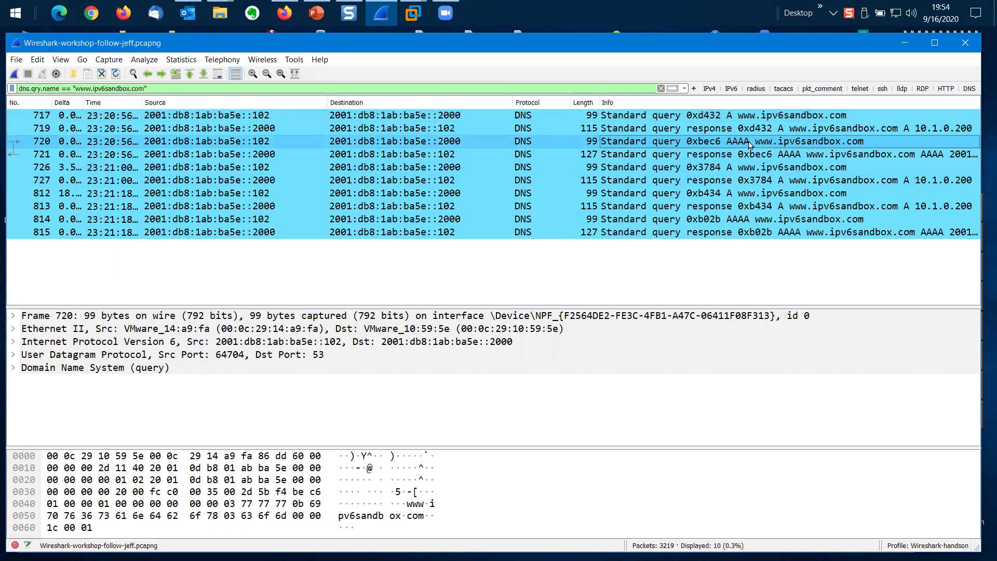
pyautogui.click(748, 172)
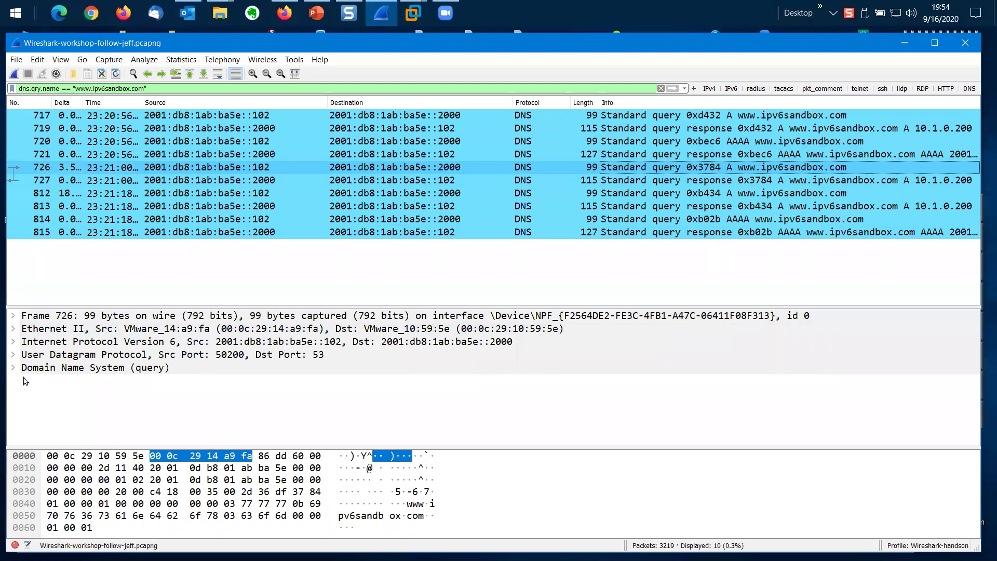
pyautogui.doubleClick(50, 369)
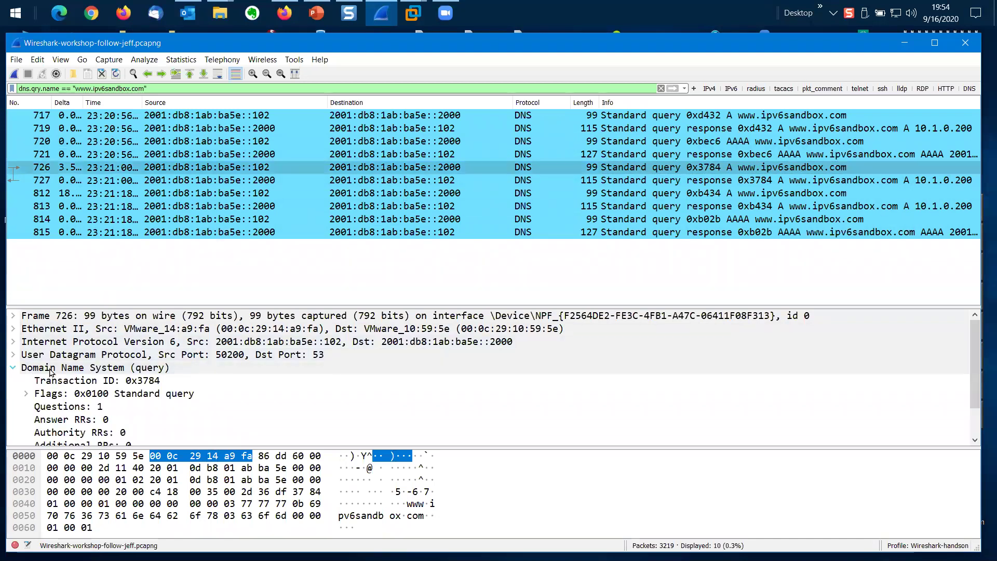
pyautogui.scroll(-1, 50, 371)
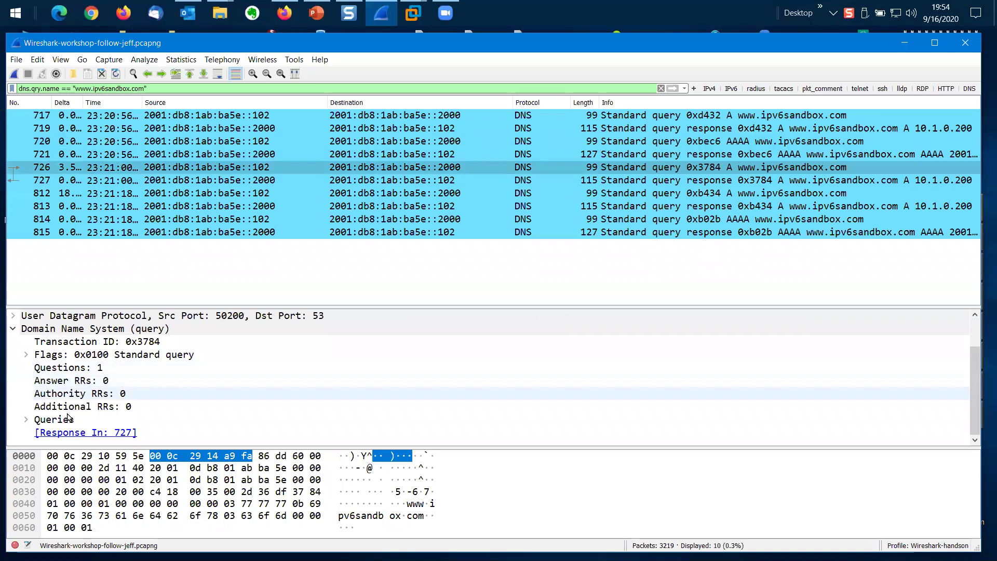
pyautogui.click(26, 419)
pyautogui.scroll(-1, 277, 359)
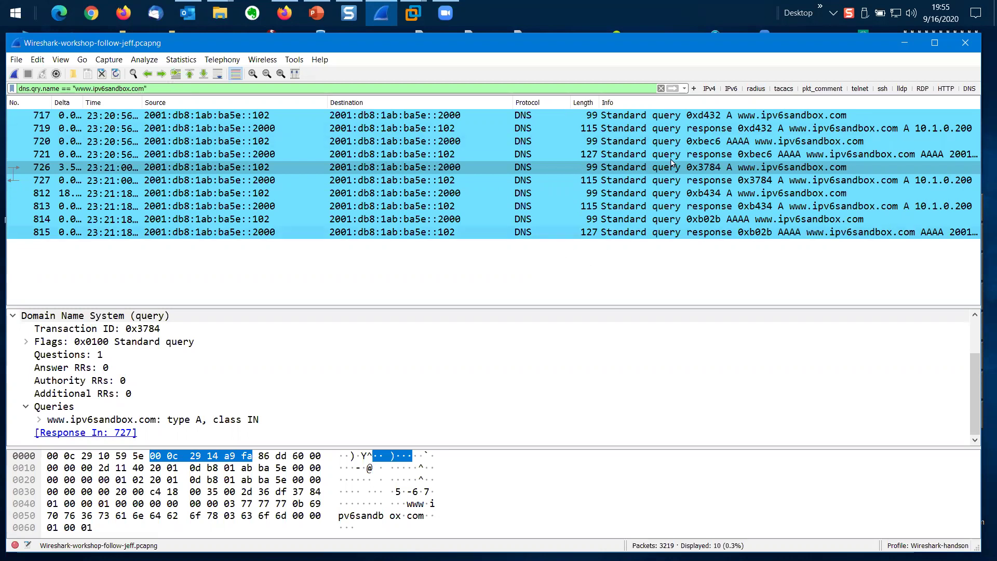
# Switch to PowerPoint to review the "Wireshark lab #1" tasks and advance to the "Wireshark lab #2" slide.
pyautogui.click(314, 11)
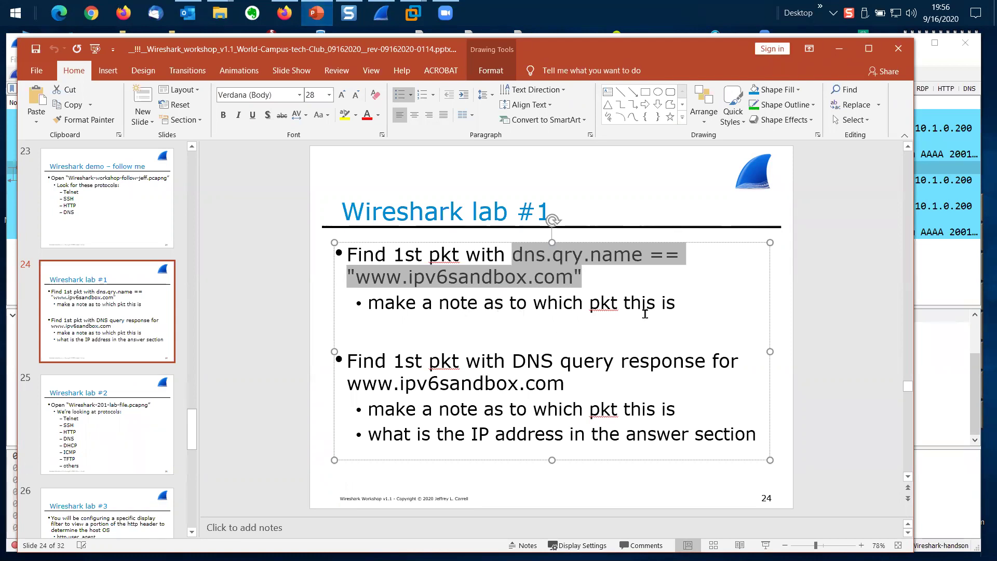
pyautogui.click(663, 313)
pyautogui.click(814, 315)
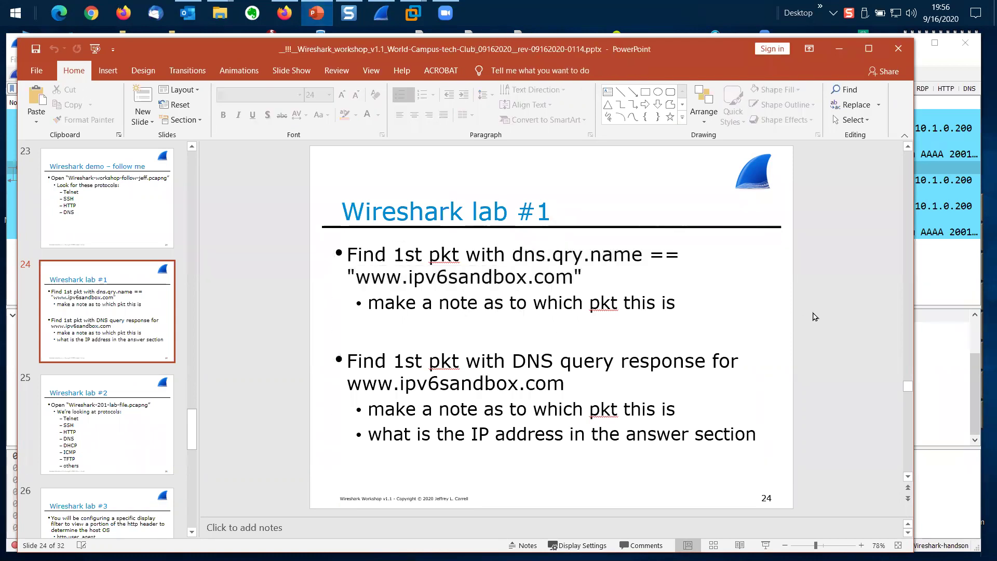
pyautogui.press('pagedown')
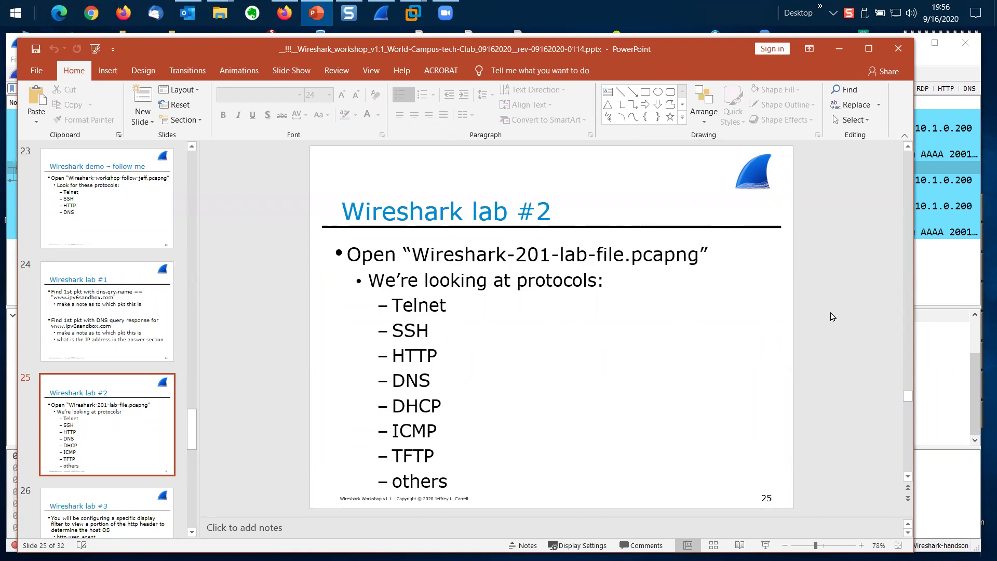
# Return to Wireshark and open the capture file Wireshark-201-lab-file.pcapng from the Wireshark-workshop_preso-github-files folder.
pyautogui.click(932, 271)
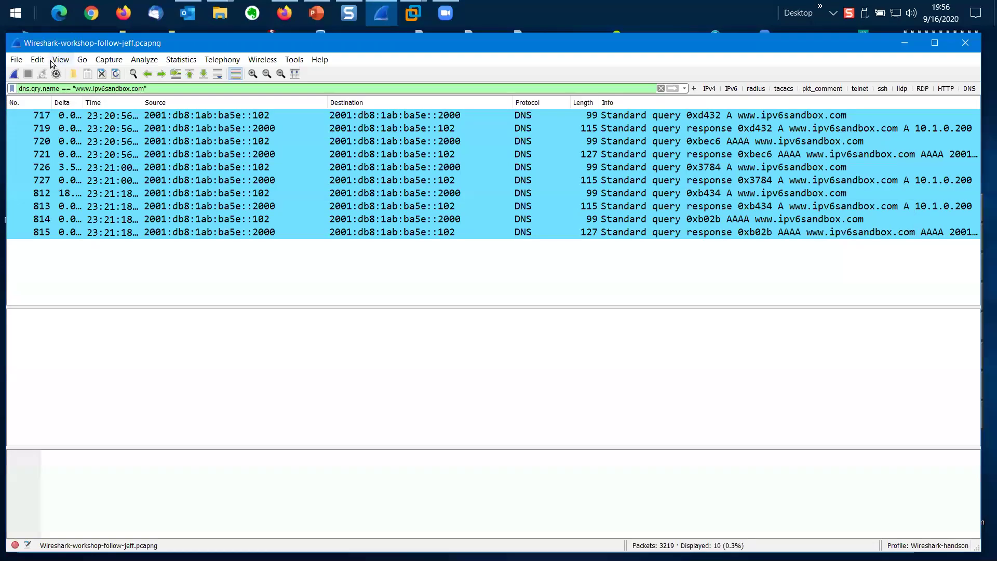
pyautogui.click(16, 59)
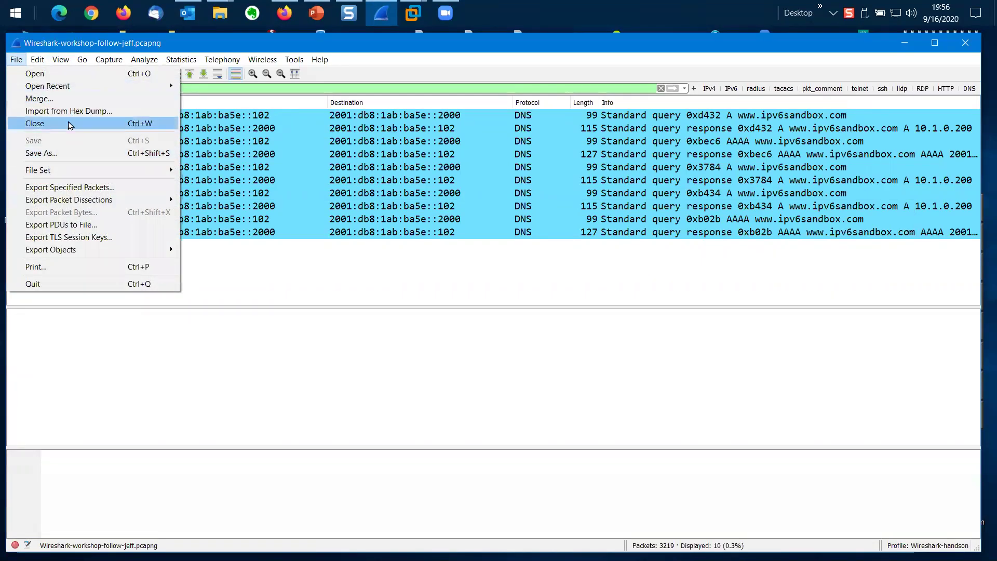
pyautogui.click(64, 77)
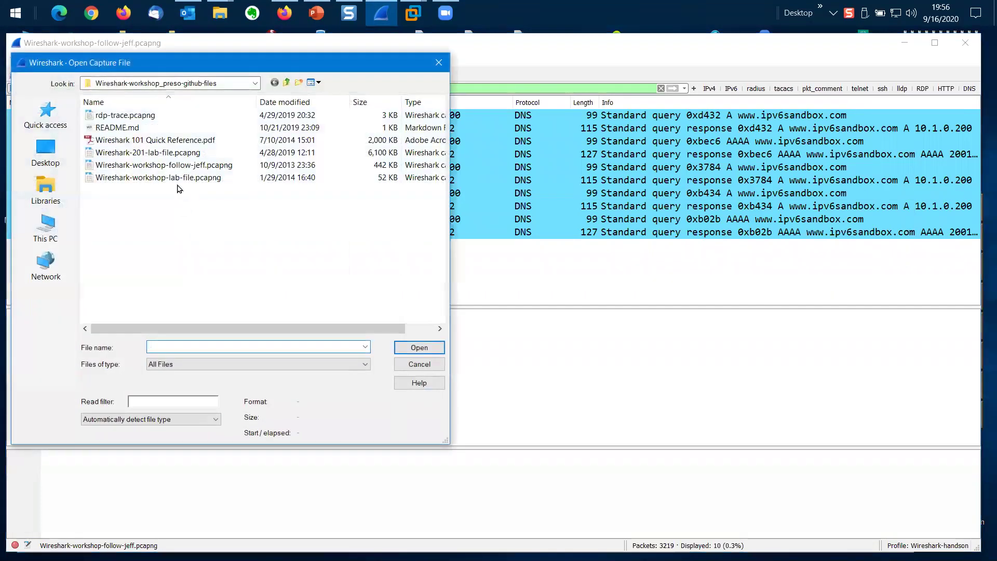
pyautogui.click(173, 153)
pyautogui.doubleClick(173, 153)
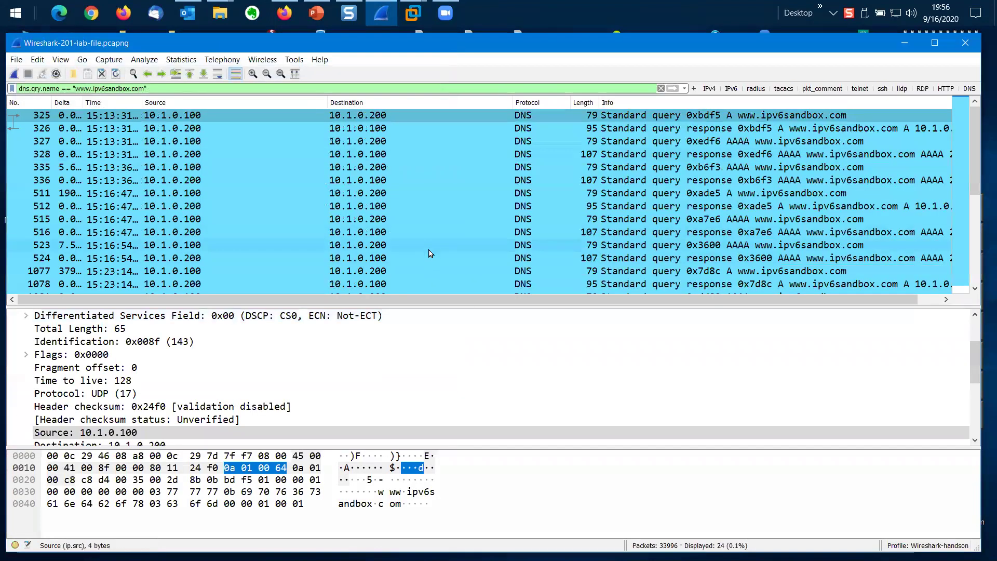
# Clear the DNS query name filter and filter the capture by tftp.
pyautogui.click(660, 87)
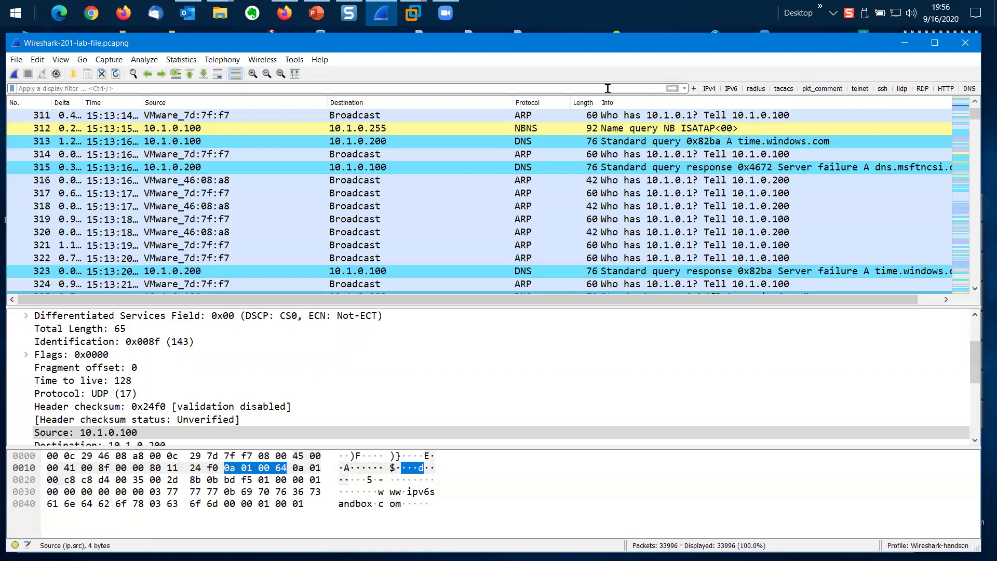
pyautogui.click(608, 88)
pyautogui.write('tftp')
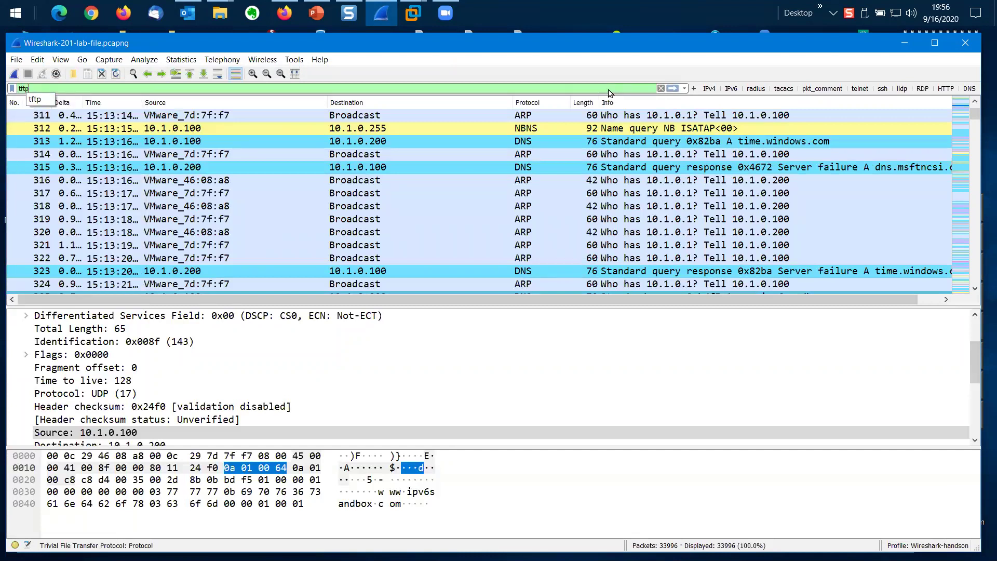
pyautogui.press('Return')
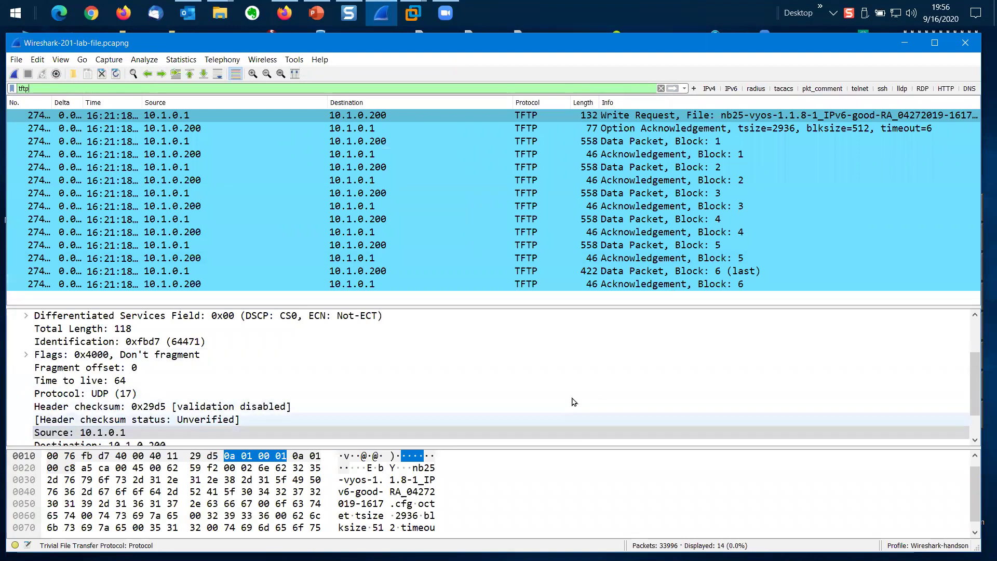
# Enlarge the packet details area slightly and locate the blksize option in the bytes of the TFTP write request.
pyautogui.moveTo(586, 307); pyautogui.dragTo(587, 297)
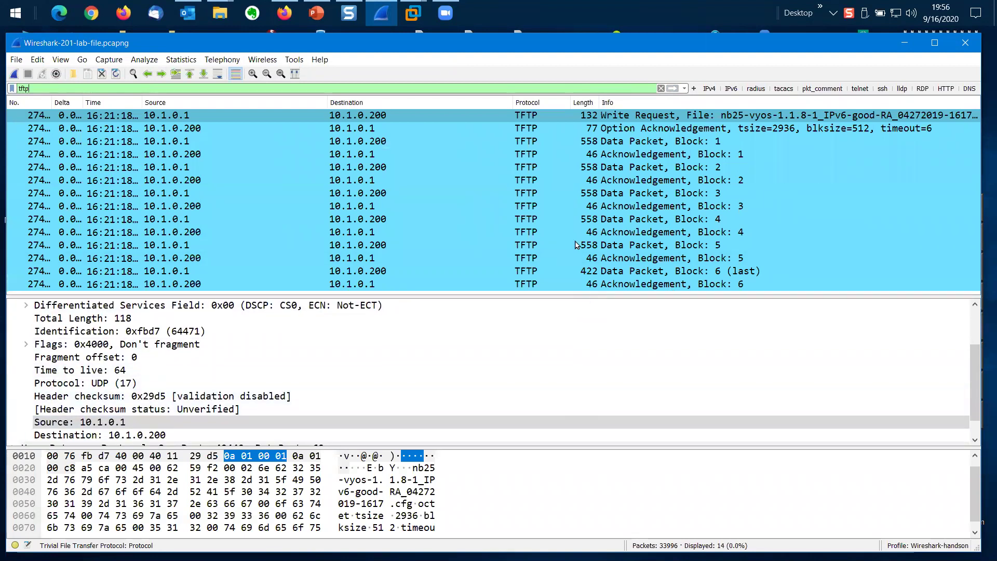
pyautogui.scroll(-1, 490, 477)
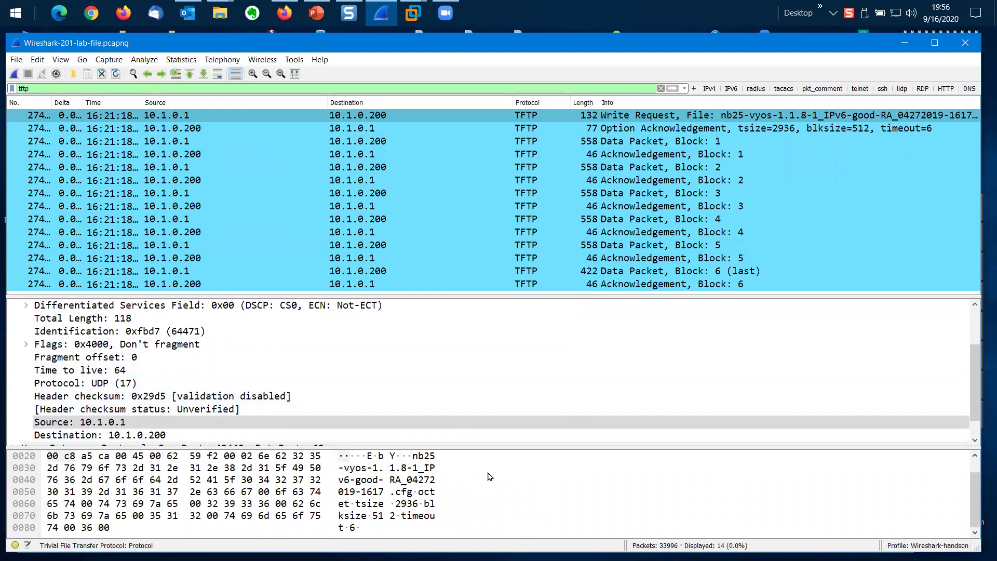
pyautogui.click(433, 508)
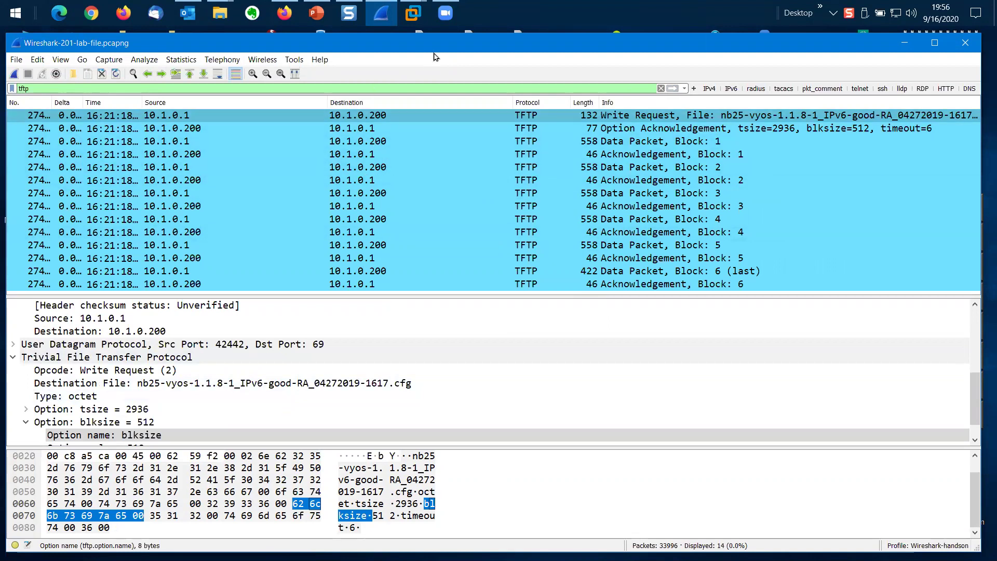
pyautogui.moveTo(445, 50); pyautogui.dragTo(448, 52)
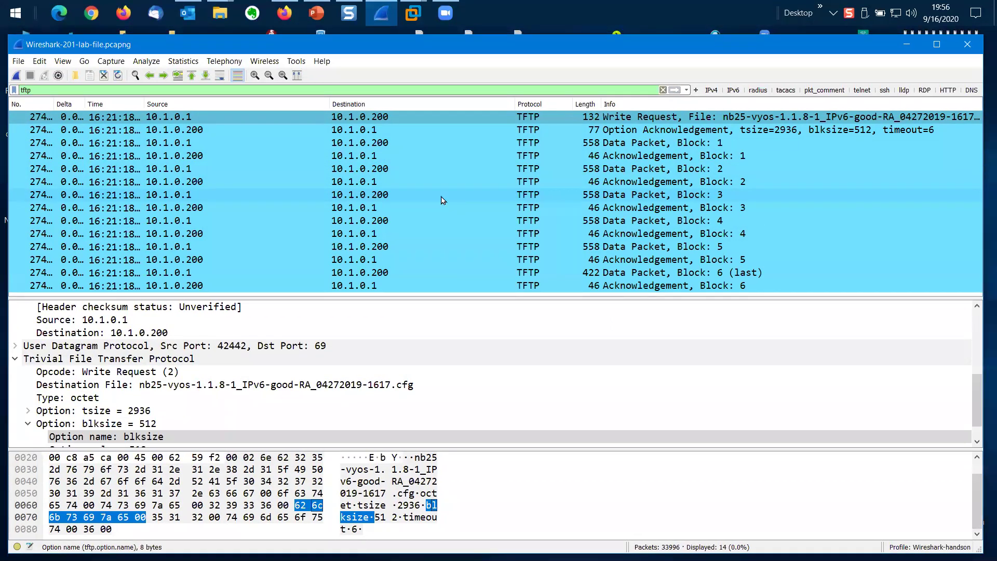
# Follow the UDP stream of the TFTP write request, highlight the .cfg file name in it, and close the stream view.
pyautogui.click(146, 61)
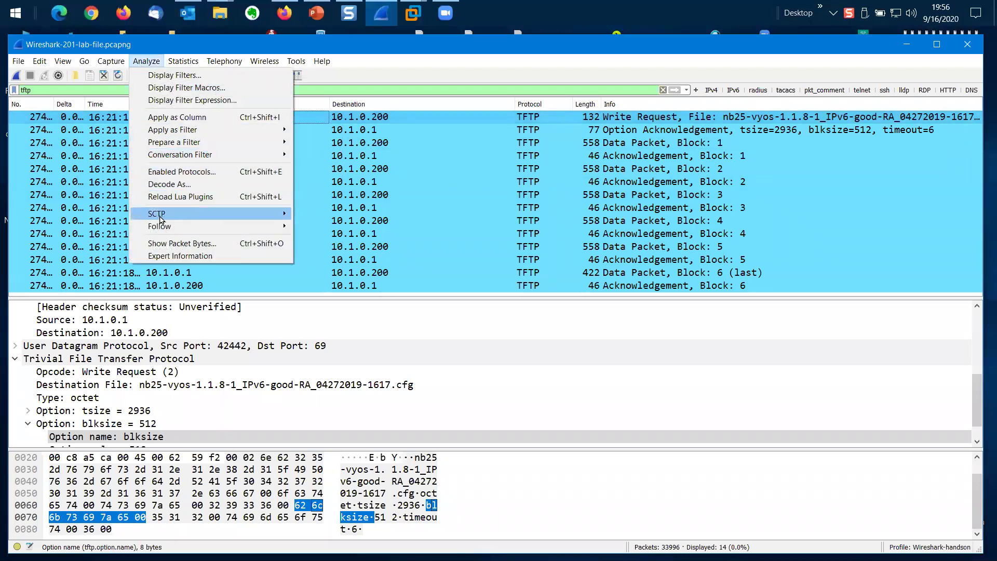
pyautogui.moveTo(161, 229)
pyautogui.click(322, 240)
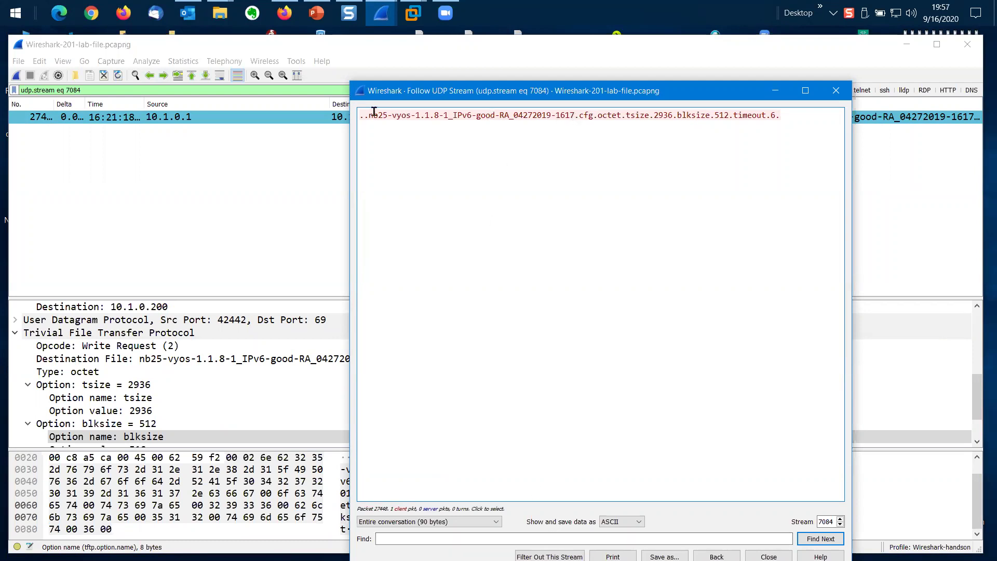
pyautogui.moveTo(369, 118); pyautogui.dragTo(595, 114)
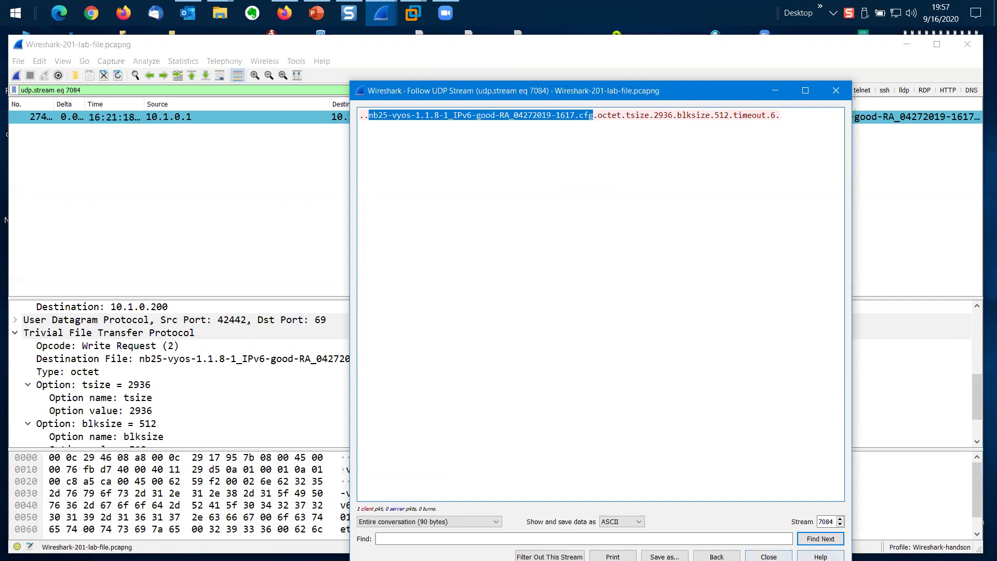
pyautogui.click(768, 556)
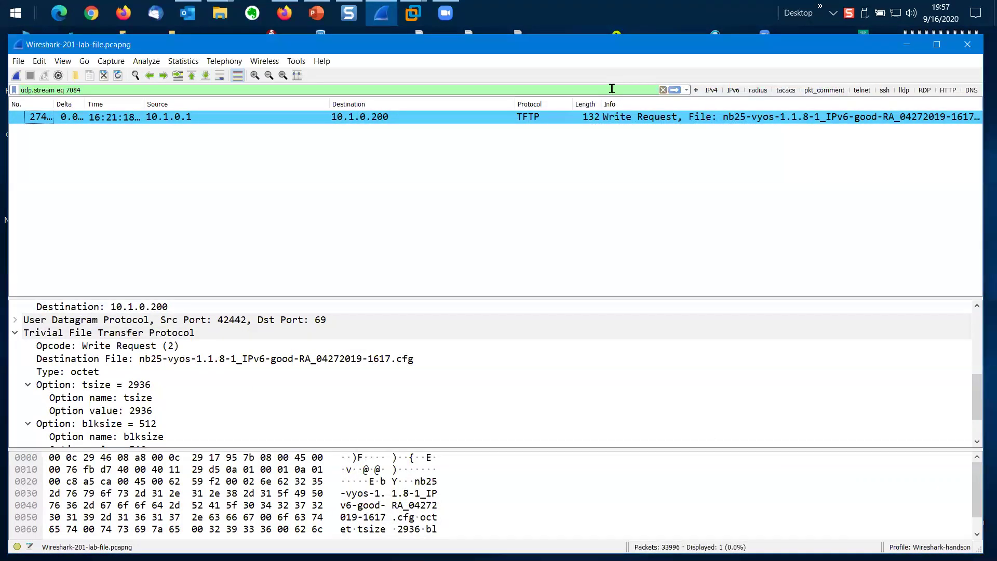
# Replace the stream filter with tftp to show all TFTP packets.
pyautogui.tripleClick(646, 90)
pyautogui.write('tftp')
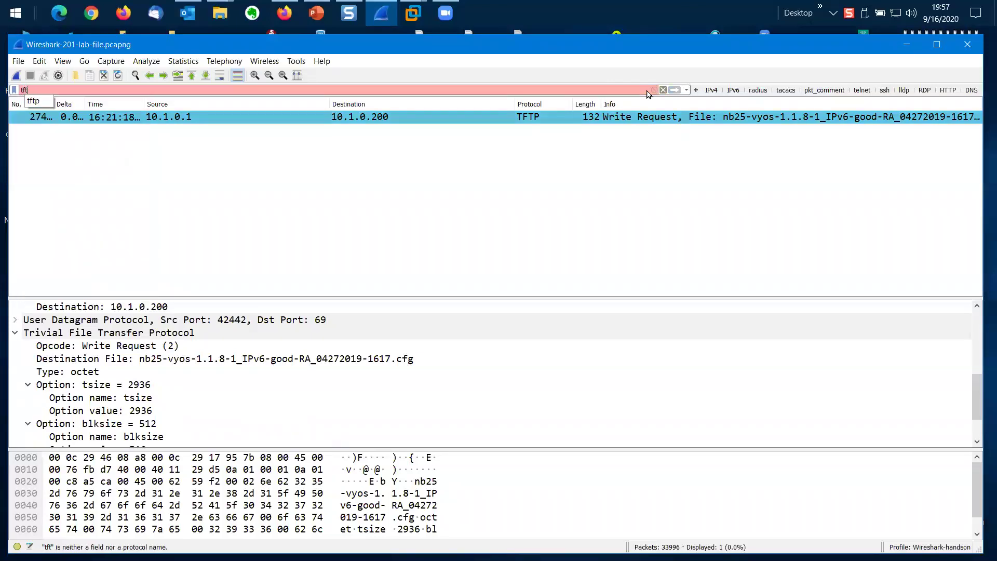
pyautogui.press('Return')
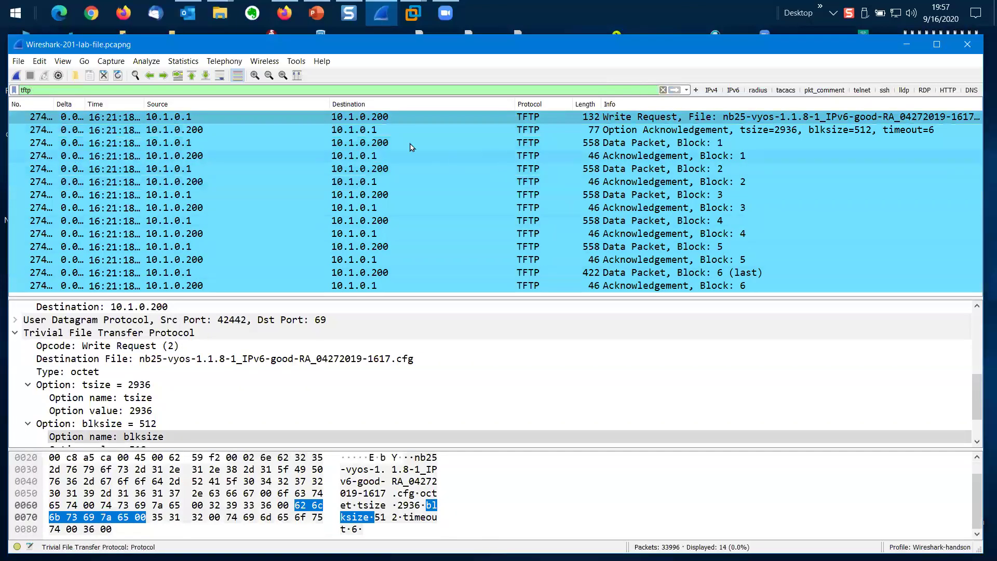
# Inspect the option acknowledgement and read the configuration text in the bytes of the Block 1 data packet.
pyautogui.click(387, 130)
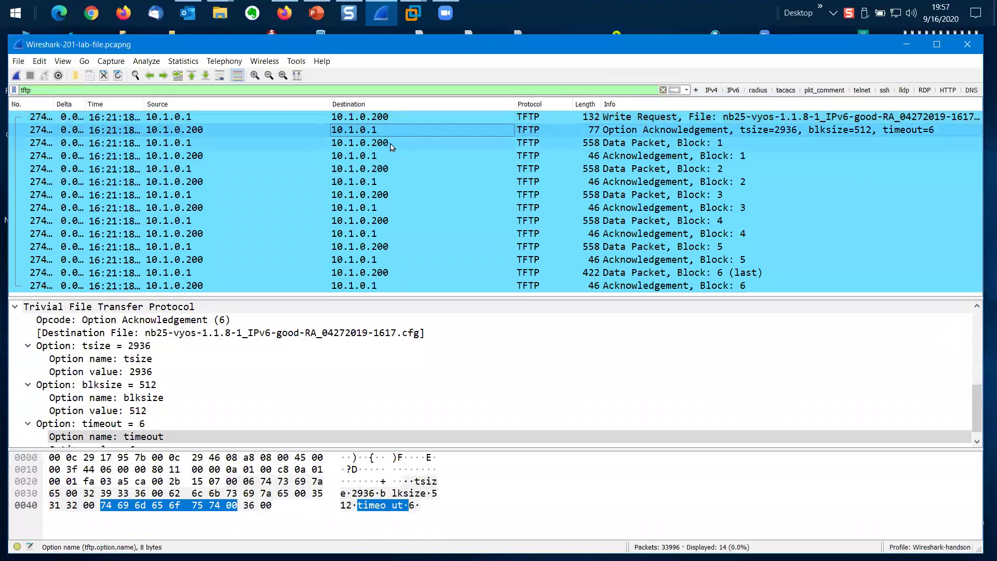
pyautogui.click(392, 147)
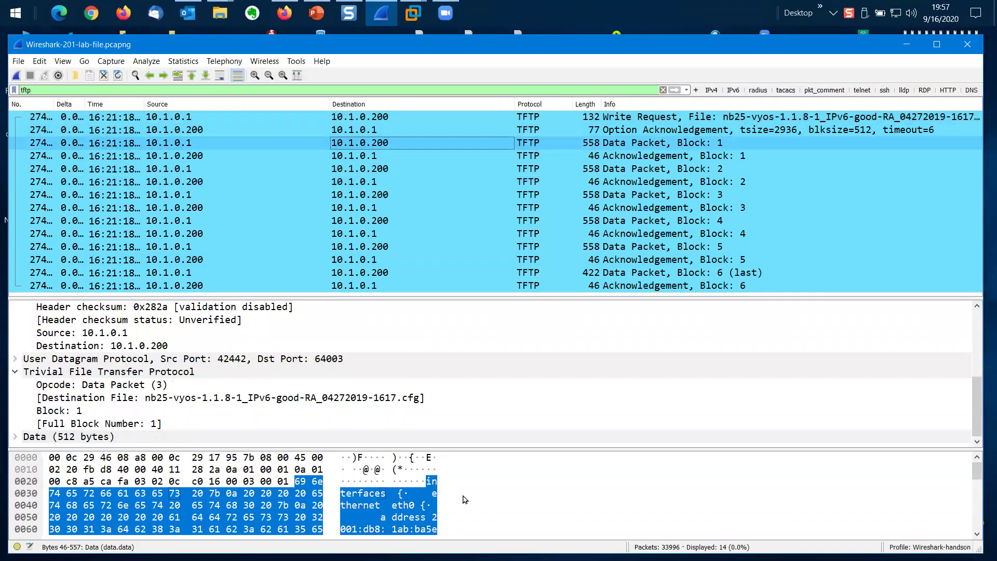
pyautogui.scroll(-1, 469, 494)
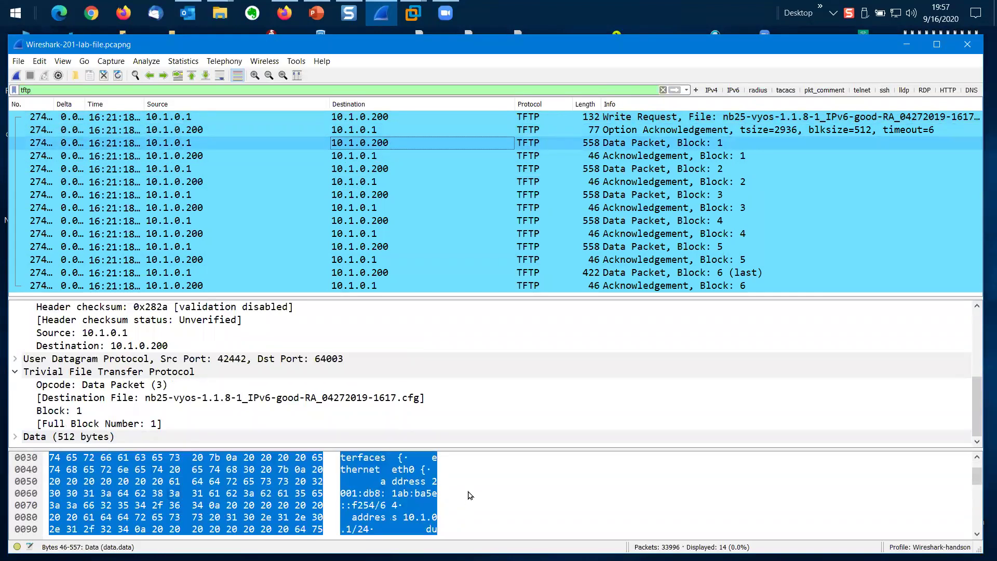
pyautogui.scroll(-1, 468, 498)
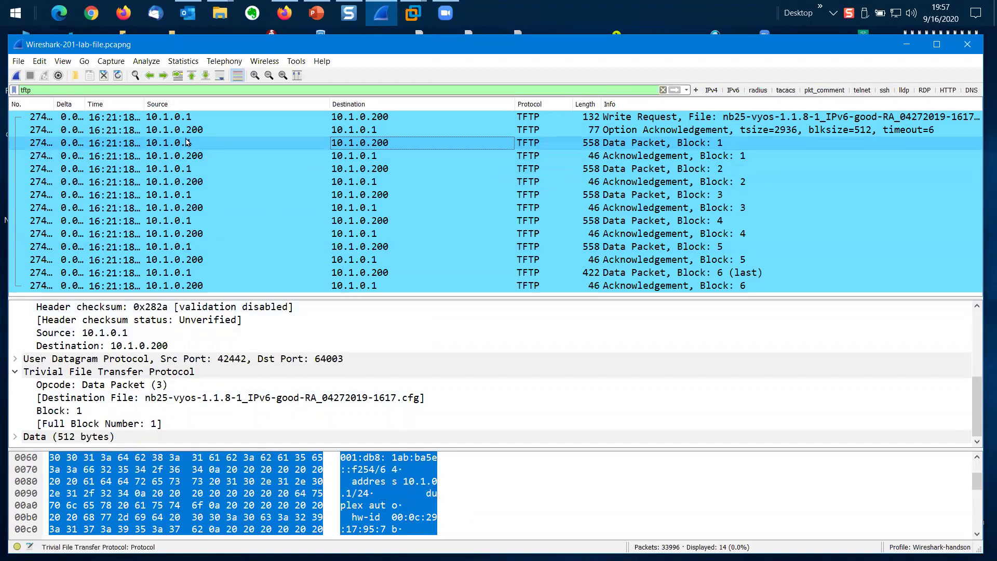
# Follow the UDP stream of the Block 1 data packet and read the transferred configuration through to its end.
pyautogui.click(146, 62)
pyautogui.moveTo(208, 227)
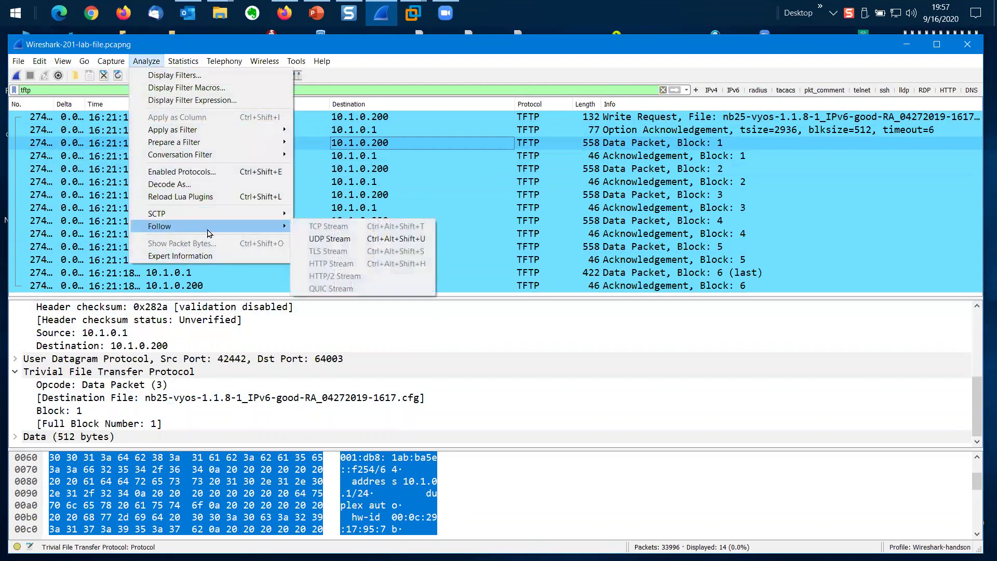
pyautogui.click(328, 240)
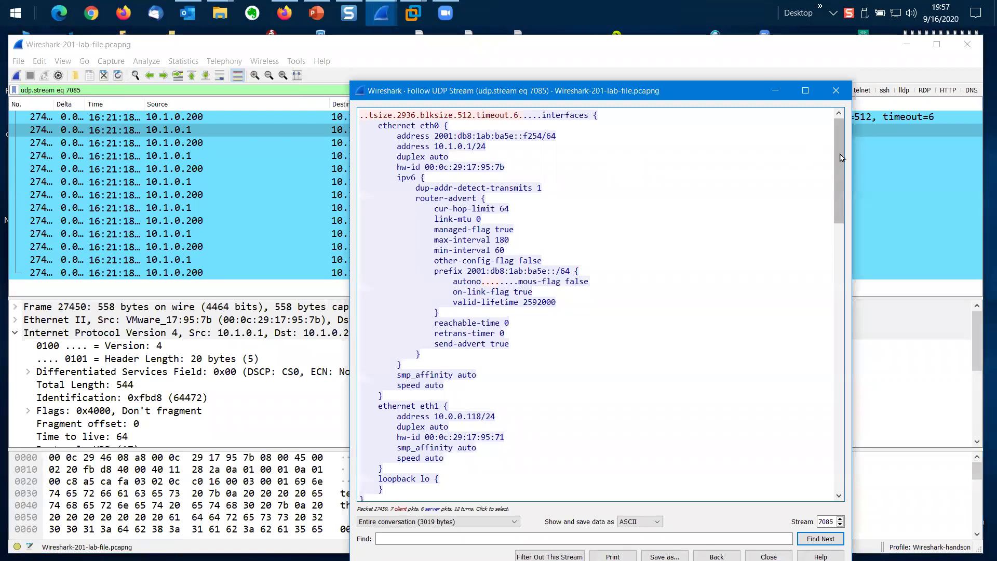
pyautogui.moveTo(849, 145); pyautogui.dragTo(812, 415)
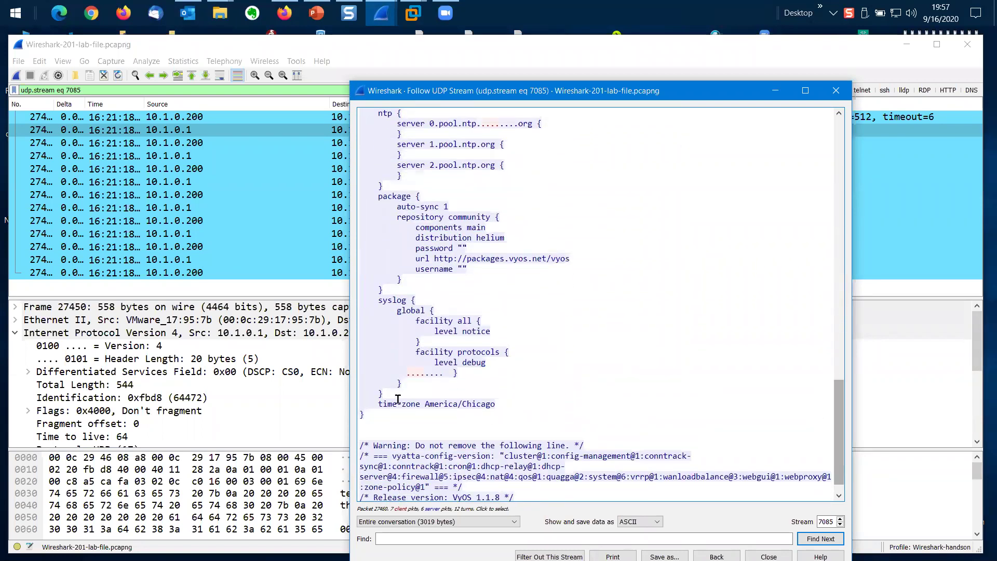
pyautogui.scroll(-1, 509, 431)
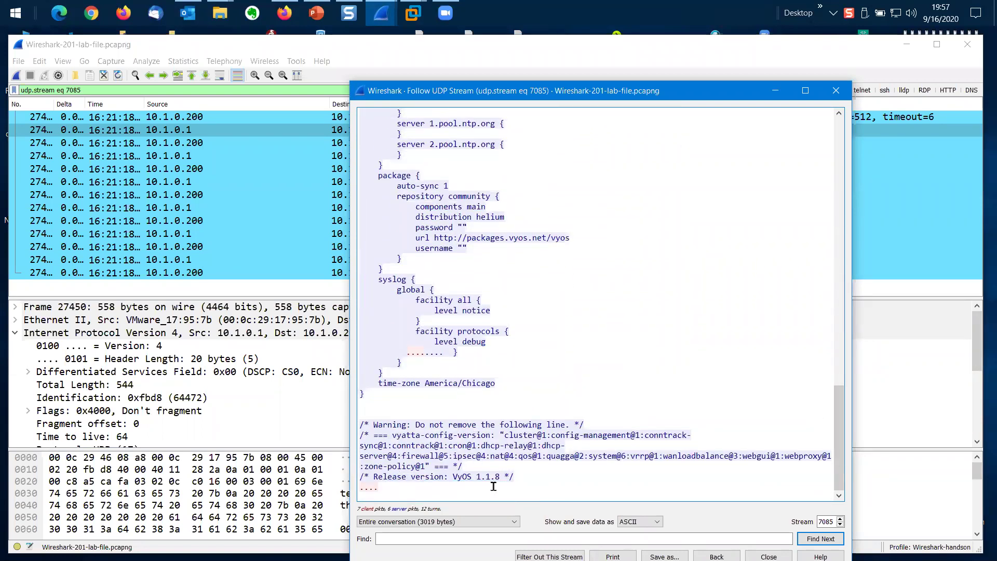
# Copy the stream text from the VyOS release version line up to its beginning and paste it into a new Notepad document.
pyautogui.moveTo(532, 480); pyautogui.dragTo(410, 107)
pyautogui.rightClick(401, 141)
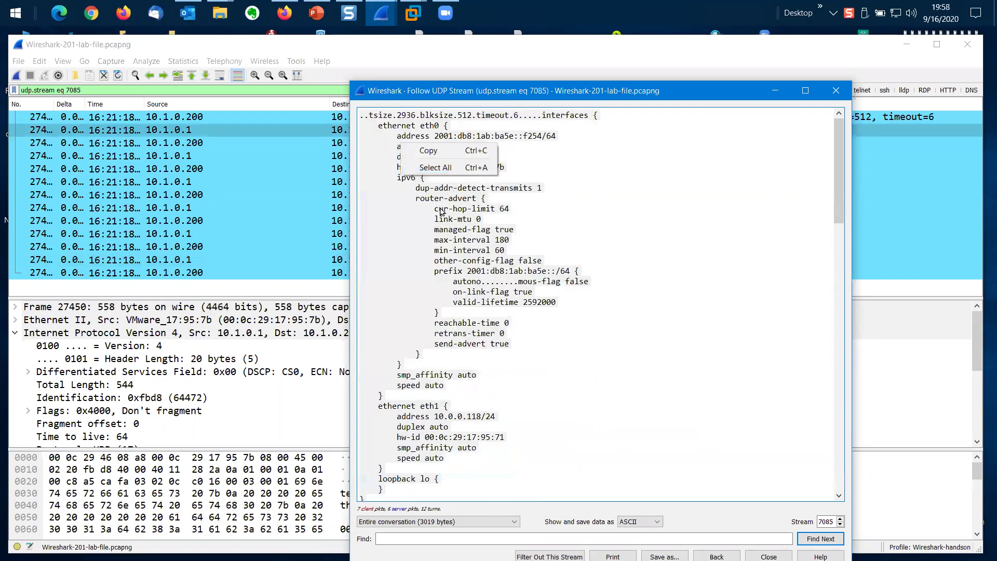
pyautogui.click(430, 151)
pyautogui.click(15, 13)
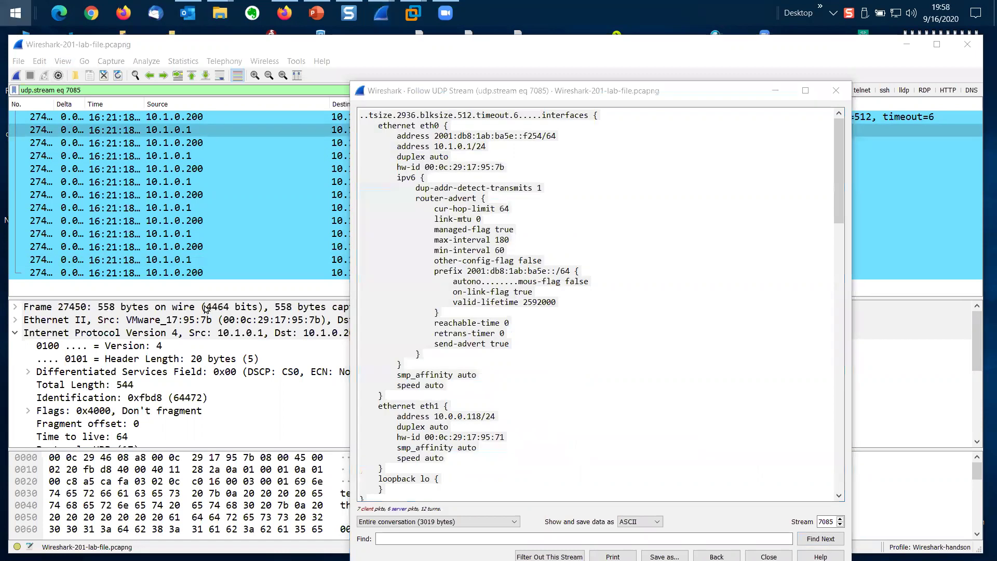
pyautogui.click(241, 158)
pyautogui.rightClick(534, 227)
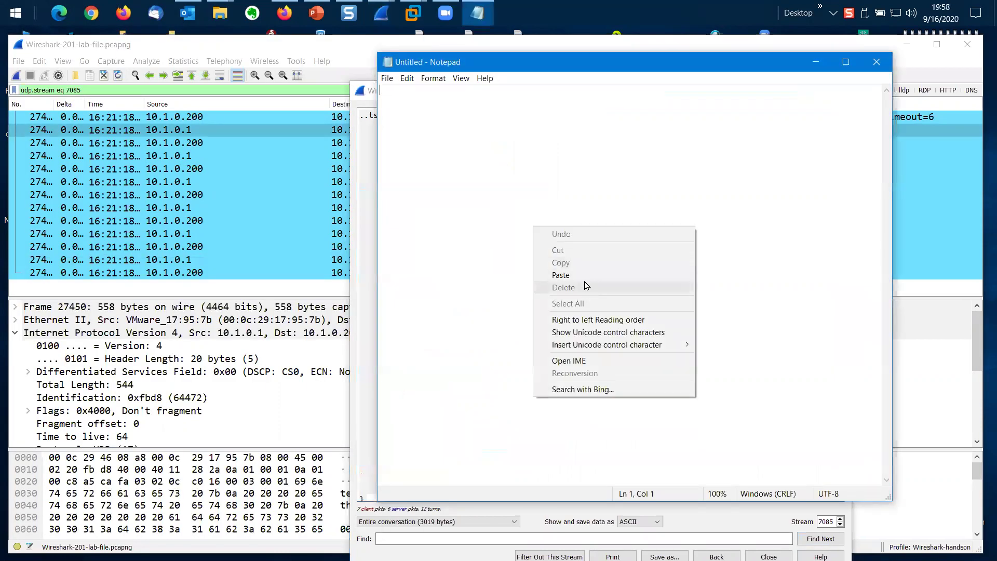
pyautogui.click(618, 276)
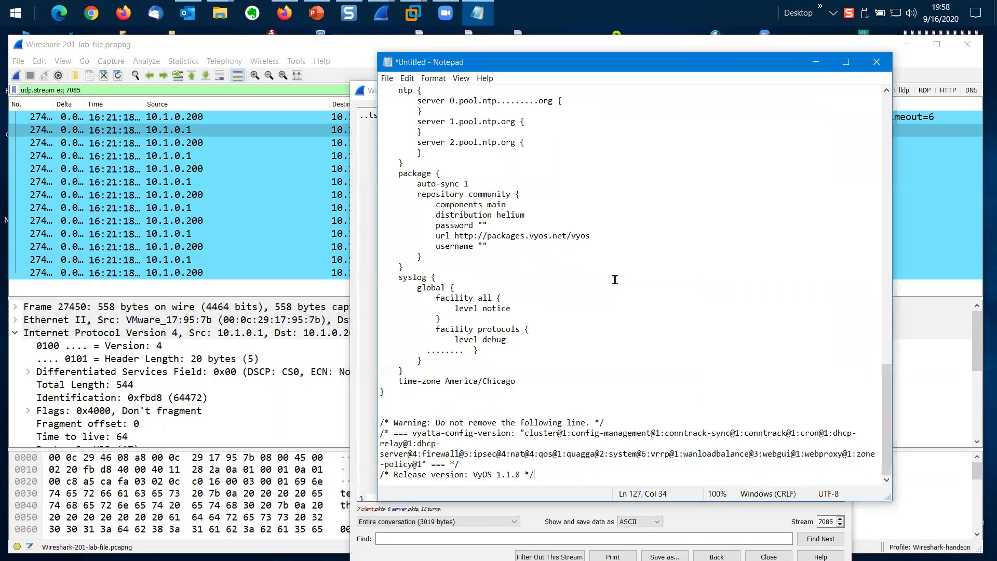
# Review the start of the pasted configuration, close Notepad without saving, and close the UDP stream view in Wireshark.
pyautogui.moveTo(886, 391); pyautogui.dragTo(887, 119)
pyautogui.moveTo(582, 119); pyautogui.dragTo(630, 174)
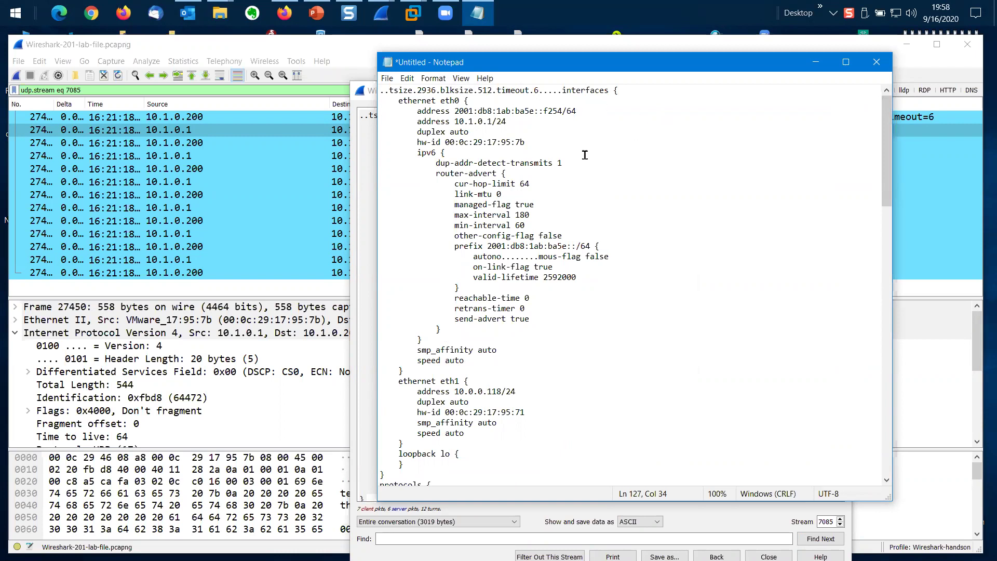
pyautogui.click(875, 66)
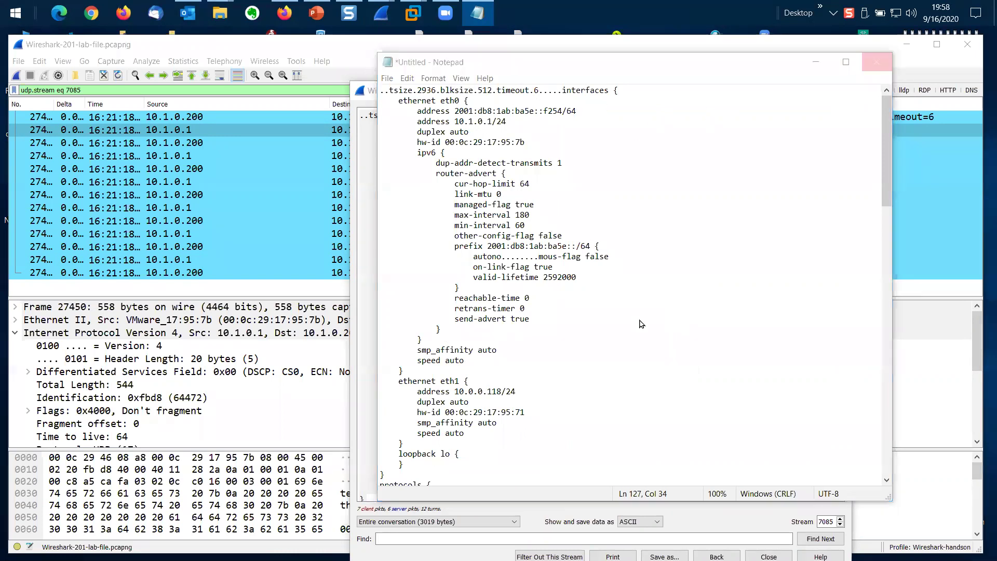
pyautogui.click(522, 301)
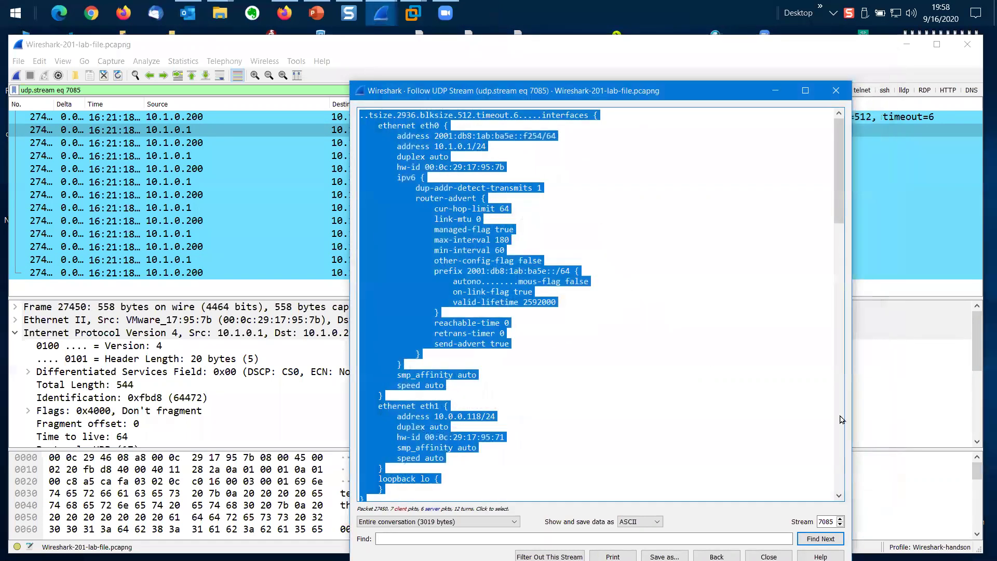
pyautogui.click(768, 556)
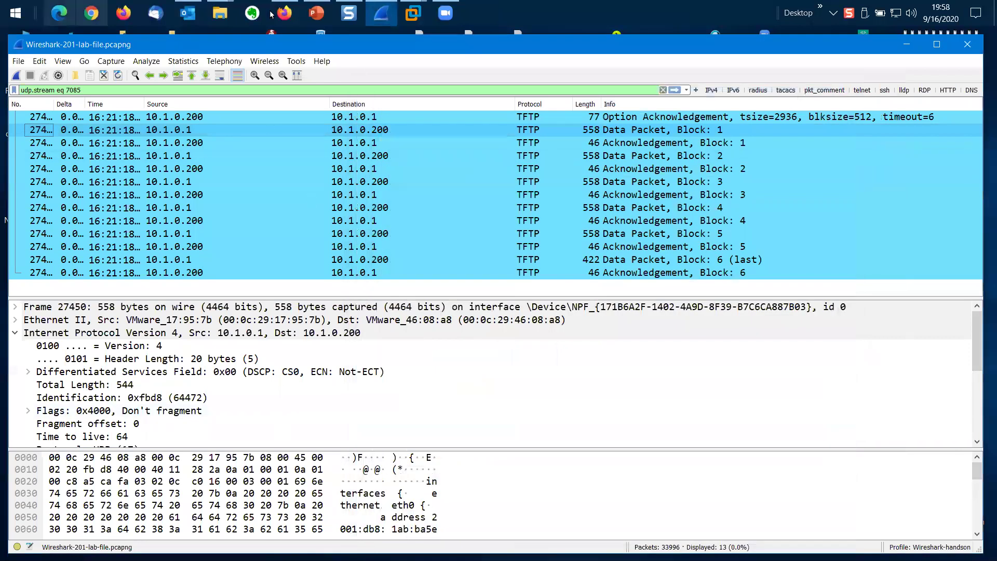
# Switch to the PowerPoint workshop presentation and display the Wireshark lab #3 slide.
pyautogui.click(316, 16)
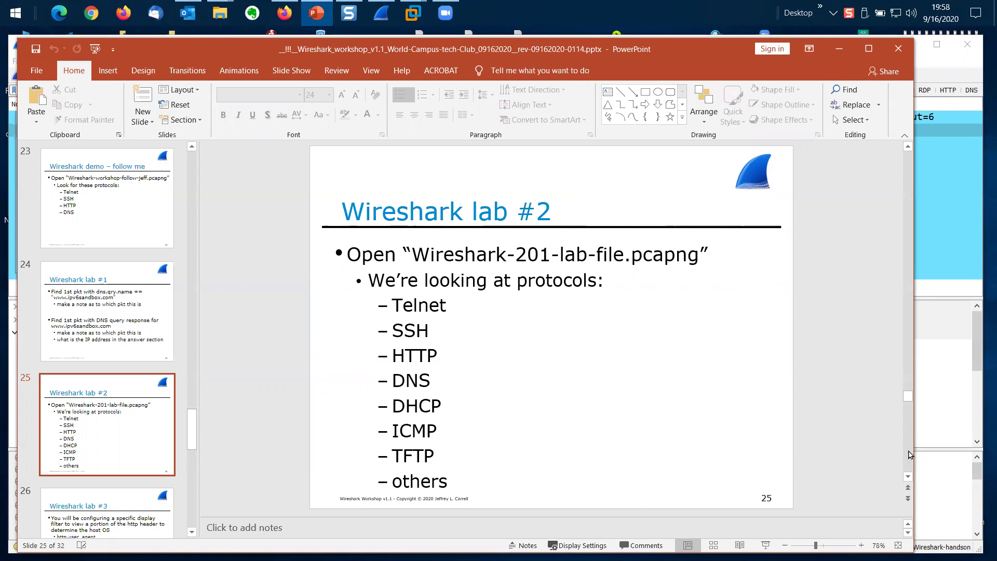
pyautogui.click(910, 398)
pyautogui.moveTo(195, 441)
pyautogui.mouseDown()
pyautogui.moveTo(196, 467)
pyautogui.moveTo(194, 445)
pyautogui.moveTo(195, 454)
pyautogui.mouseUp()
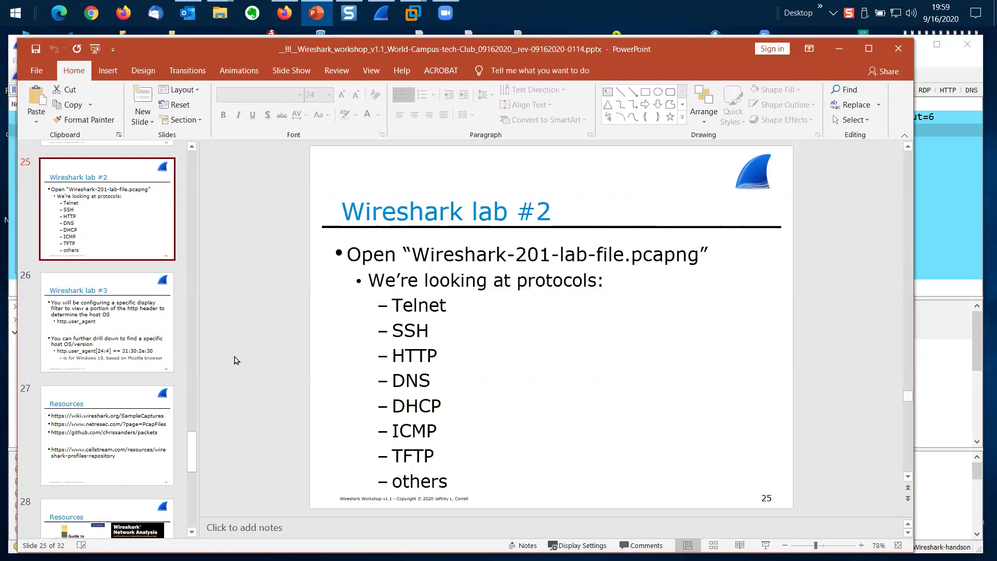
pyautogui.scroll(-2, 193, 457)
pyautogui.click(88, 250)
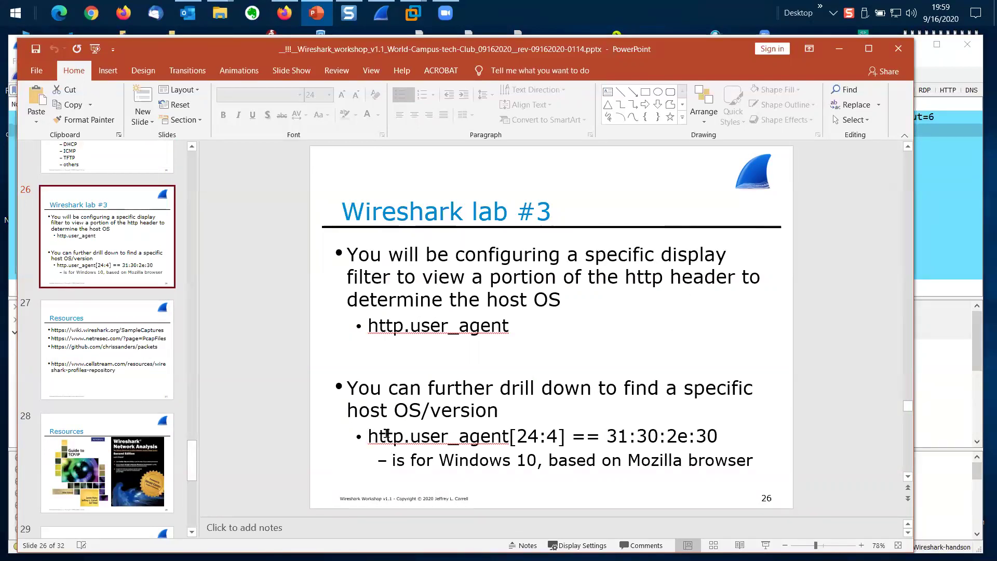
# Copy the filter expression http.user_agent[24:4] == 31:30:2e:30 from the slide.
pyautogui.moveTo(367, 436); pyautogui.dragTo(717, 431)
pyautogui.click(539, 436)
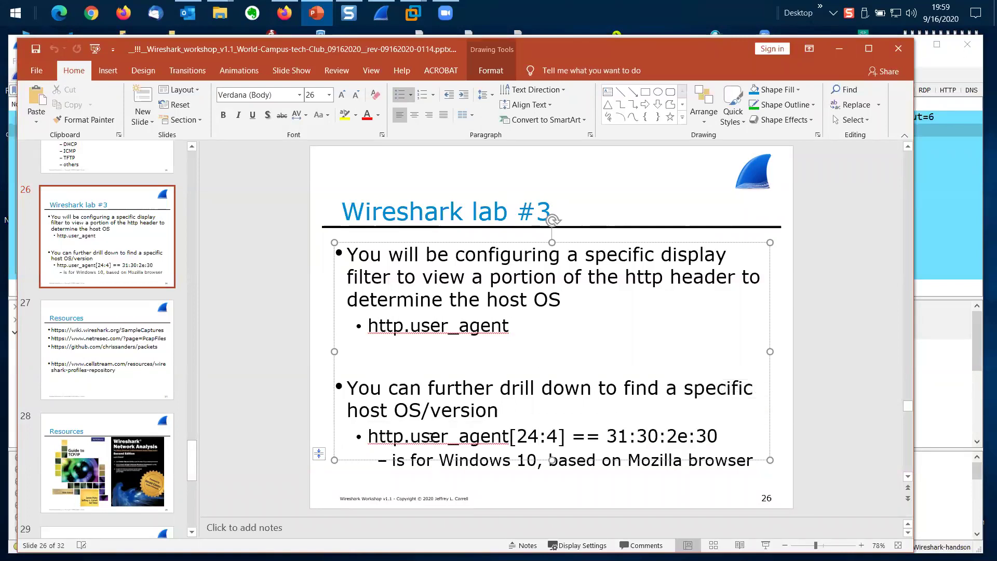
pyautogui.moveTo(411, 437); pyautogui.dragTo(506, 438)
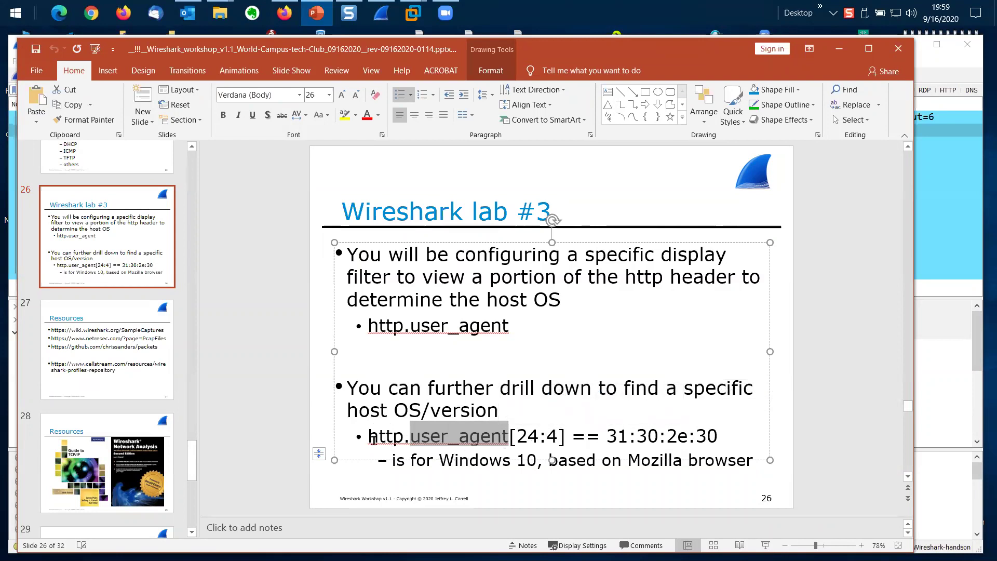
pyautogui.moveTo(372, 440); pyautogui.dragTo(710, 432)
pyautogui.hotkey('ctrl', 'c')
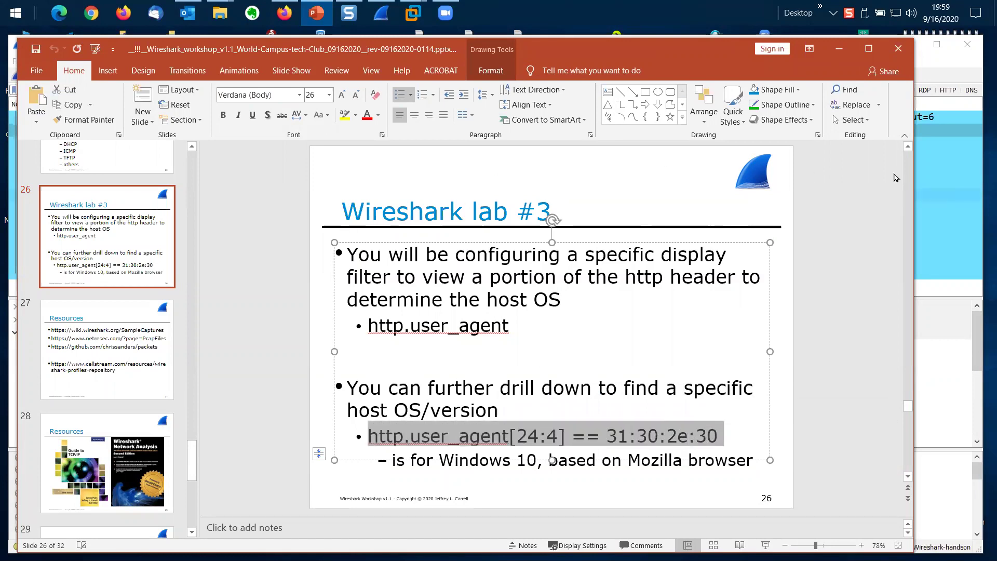
# Return to Wireshark and replace the stream filter with the copied http.user_agent[24:4] == 31:30:2e:30.
pyautogui.click(940, 196)
pyautogui.click(539, 88)
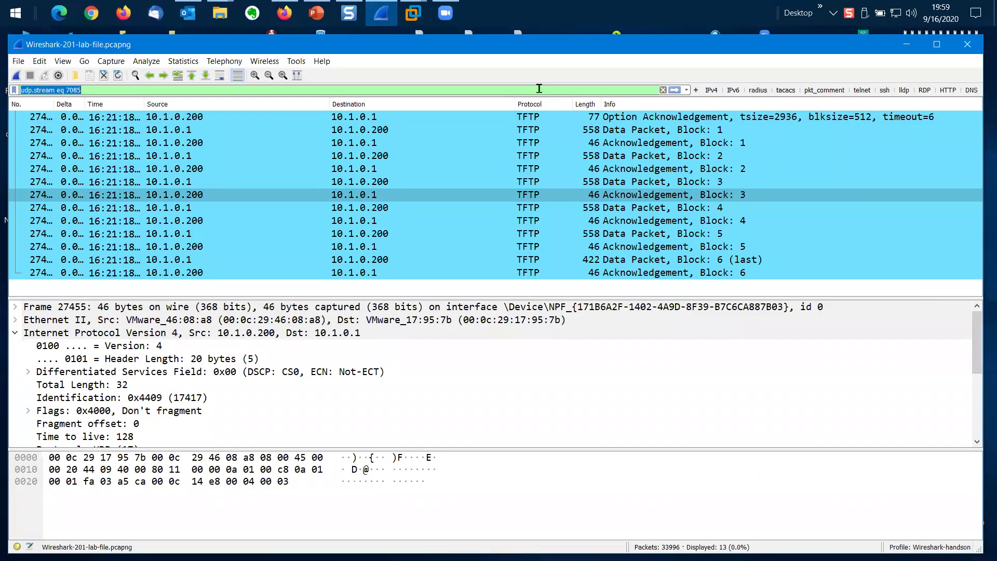
pyautogui.hotkey('ctrl', 'v')
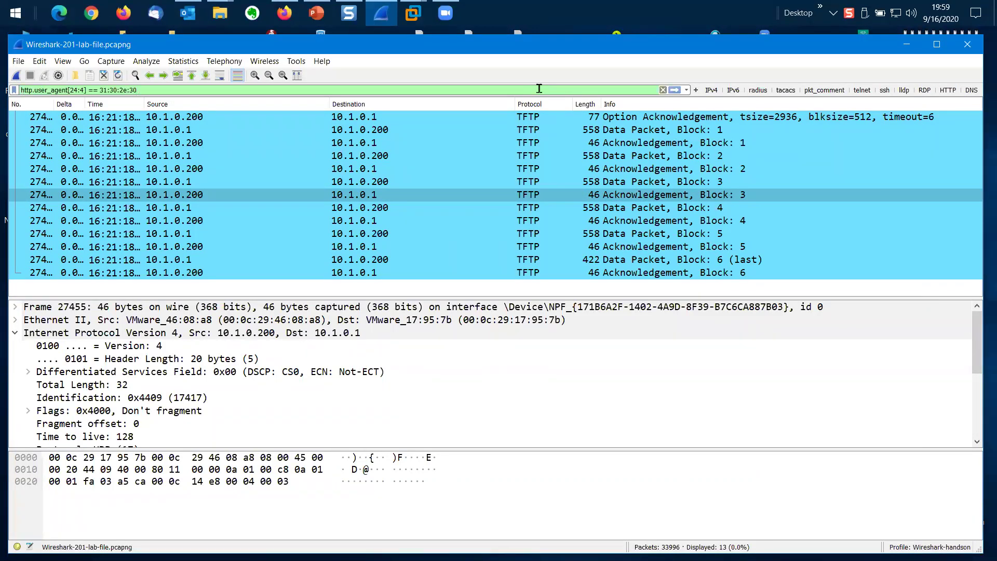
pyautogui.press('Return')
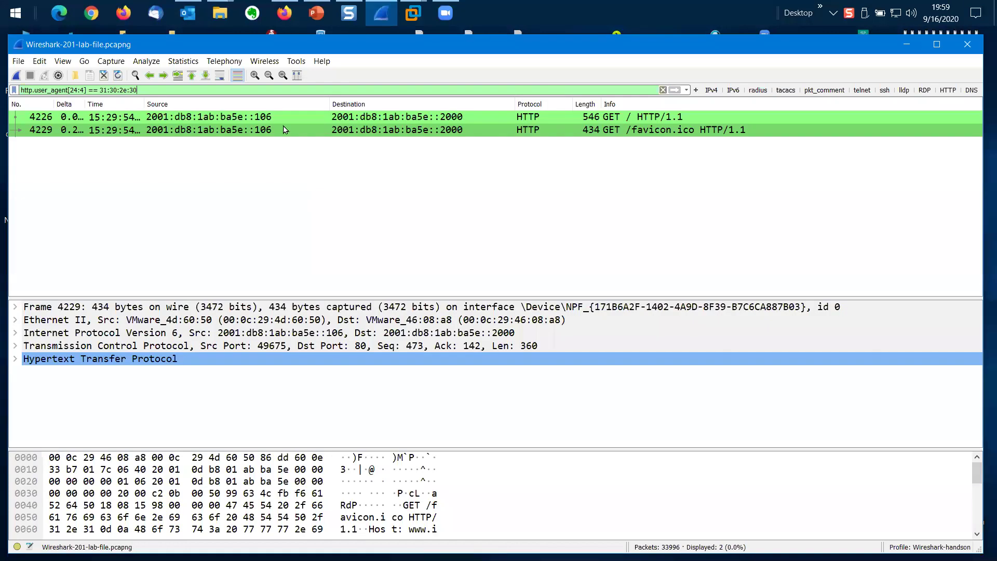
# Expand the Hypertext Transfer Protocol details of frame 4229, enlarge the details area, and highlight the hex value in the filter.
pyautogui.click(15, 360)
pyautogui.moveTo(345, 299); pyautogui.dragTo(352, 165)
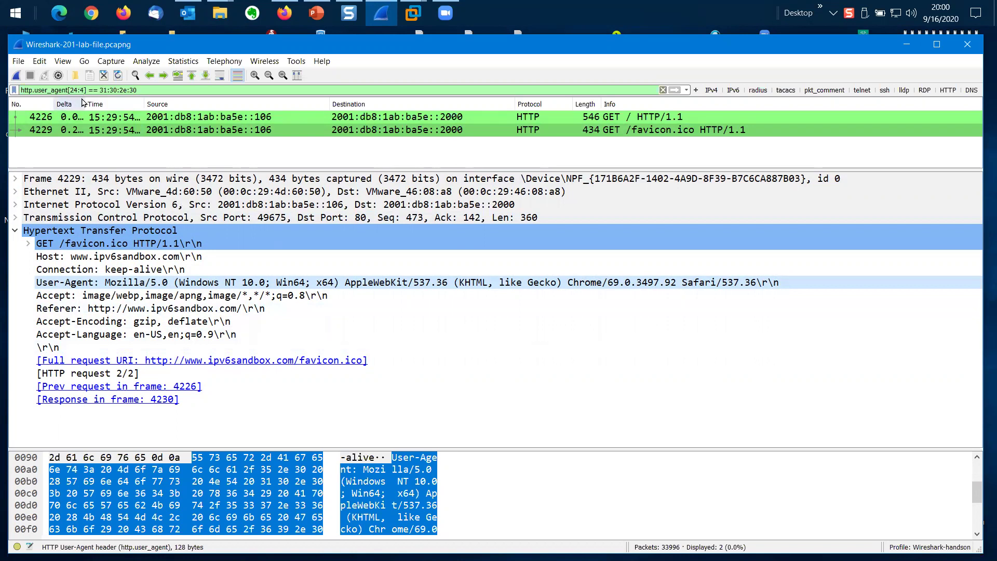
pyautogui.moveTo(103, 90); pyautogui.dragTo(139, 90)
pyautogui.click(140, 90)
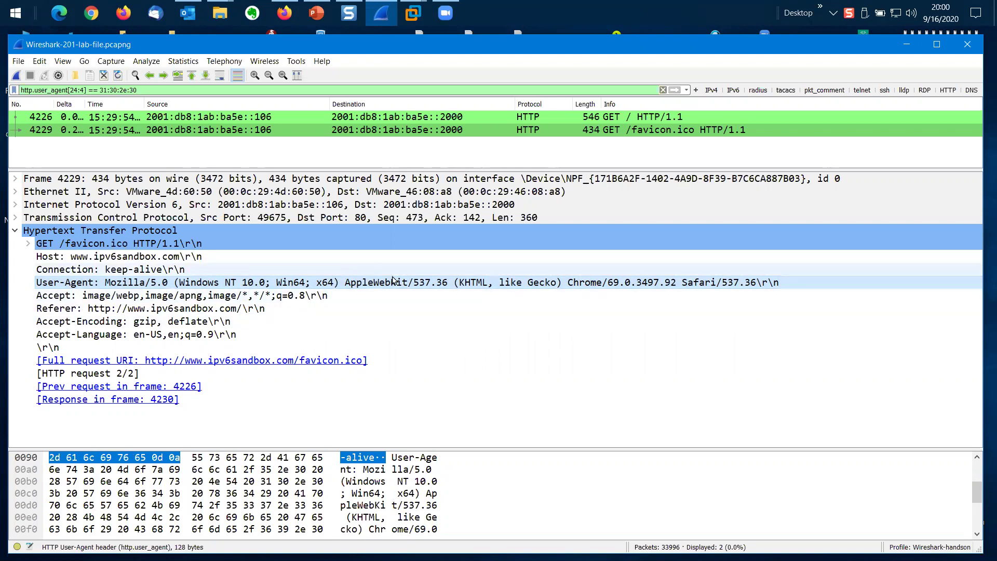
# Filter the capture by http and enlarge the packet list to show all matching packets.
pyautogui.tripleClick(243, 90)
pyautogui.write('http')
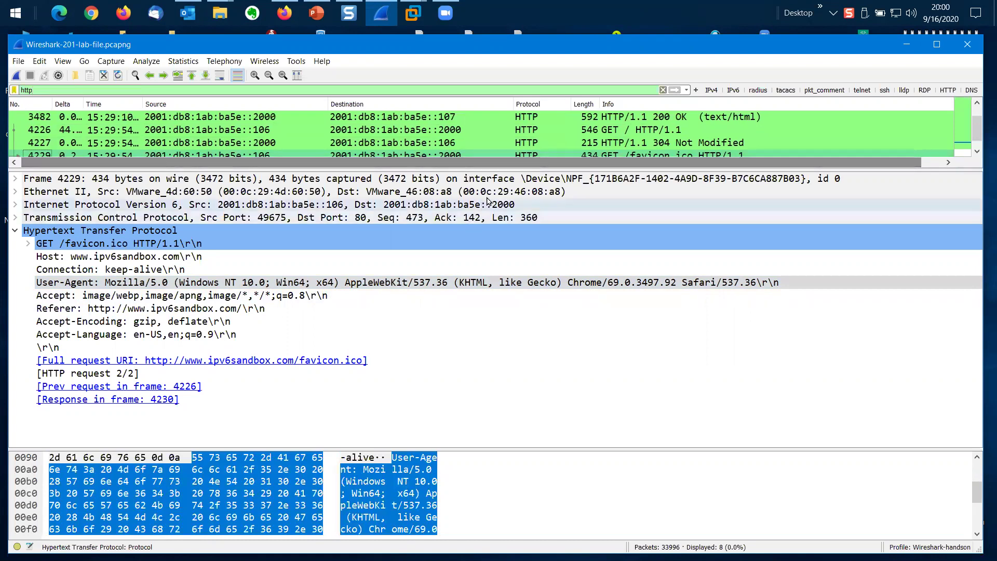
pyautogui.moveTo(516, 167); pyautogui.dragTo(507, 274)
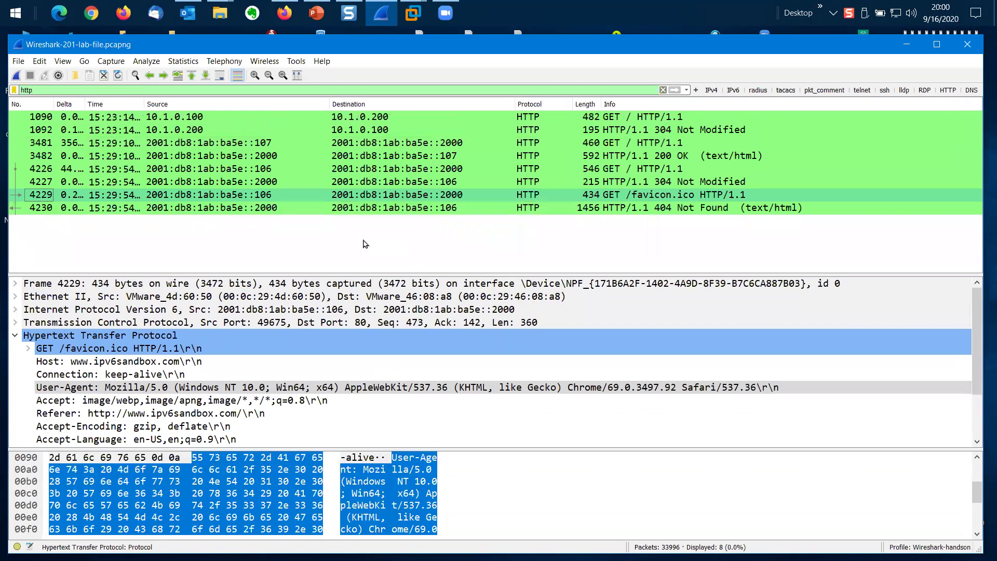
# Examine the HTTP headers of the GET request in frame 1090, including its User-Agent, and of the response in frame 1092.
pyautogui.click(195, 116)
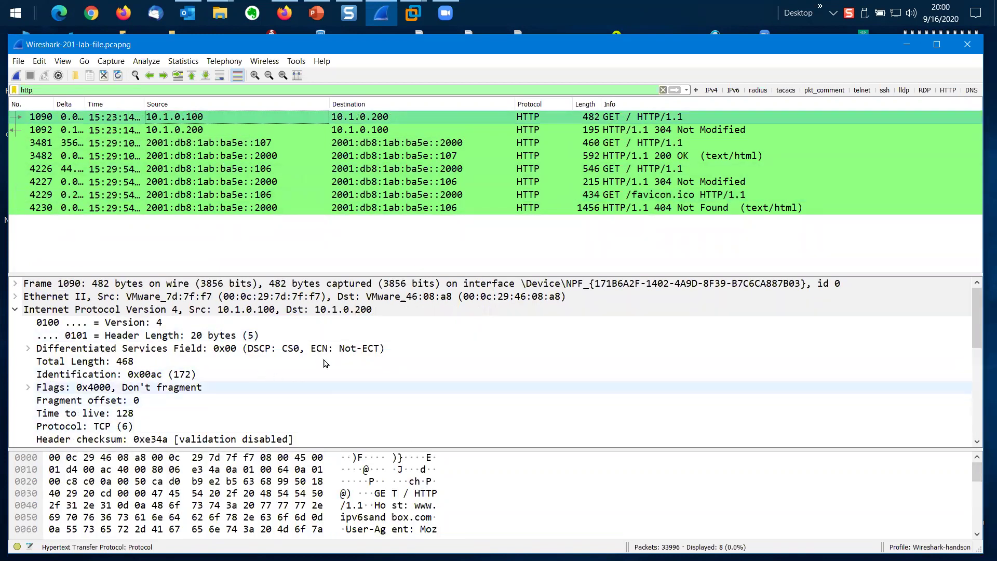
pyautogui.scroll(-2, 322, 374)
pyautogui.click(227, 426)
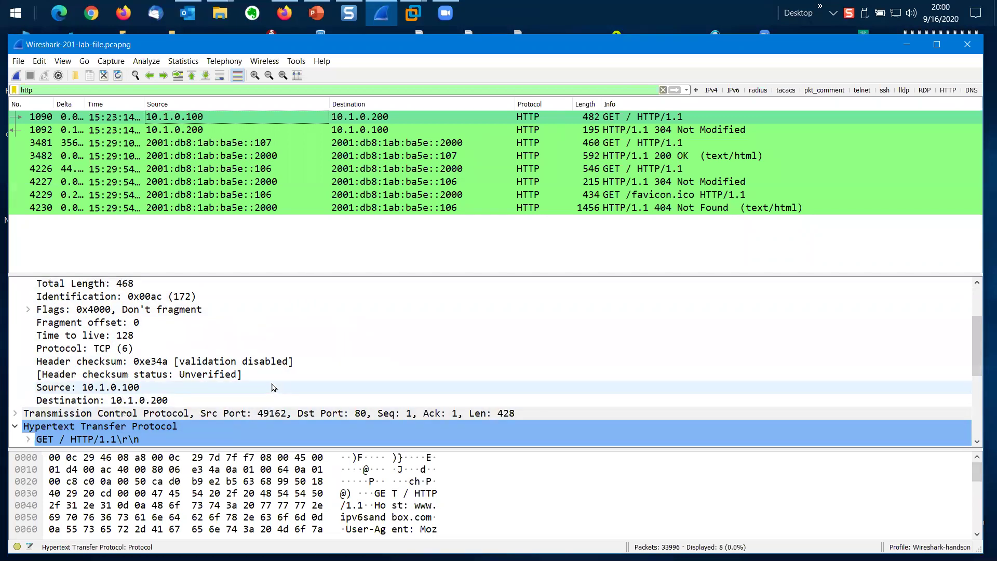
pyautogui.scroll(-4, 270, 384)
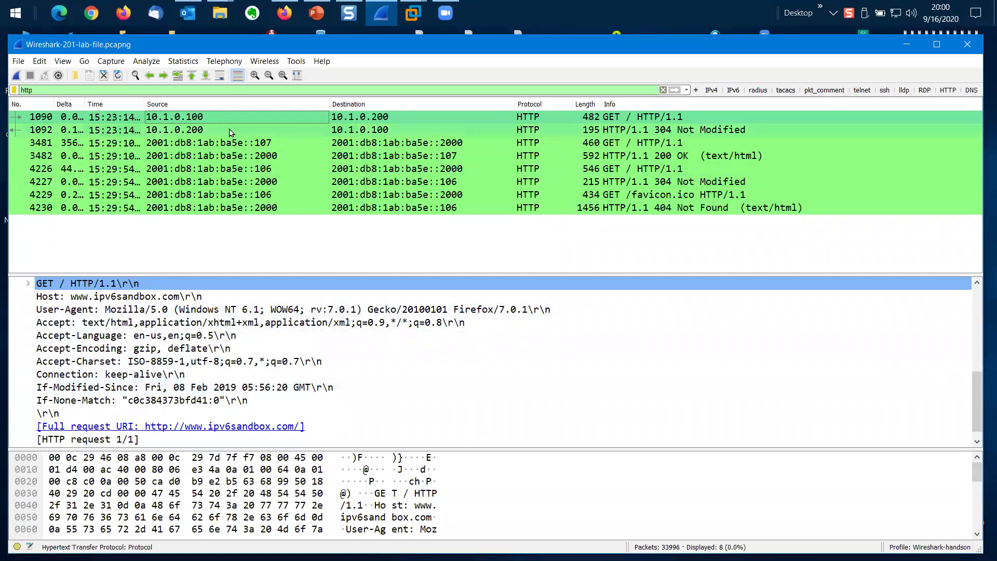
pyautogui.click(246, 133)
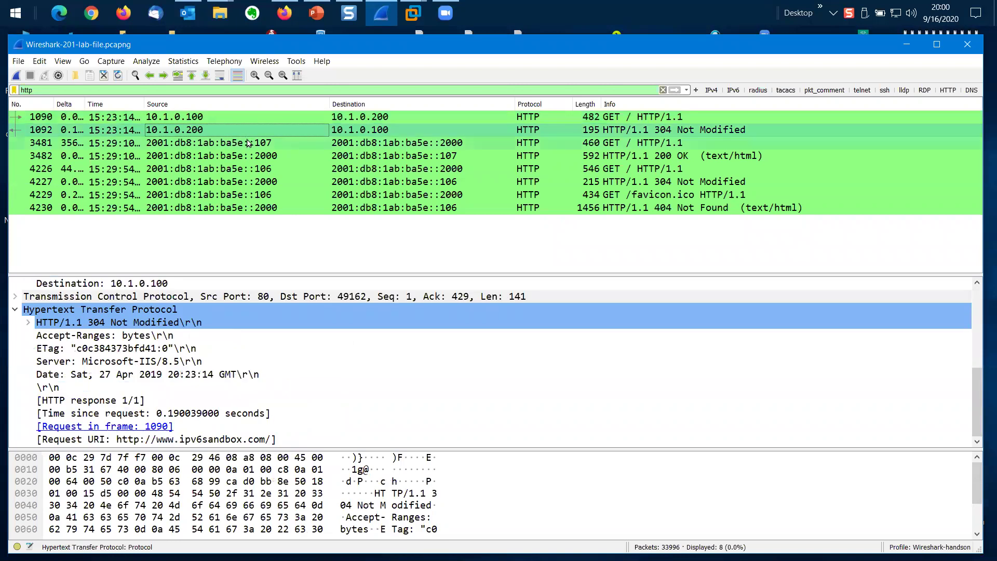
# Examine the HTTP headers of the GET request in frame 3481 and of the 200 OK response in frame 3482.
pyautogui.click(249, 144)
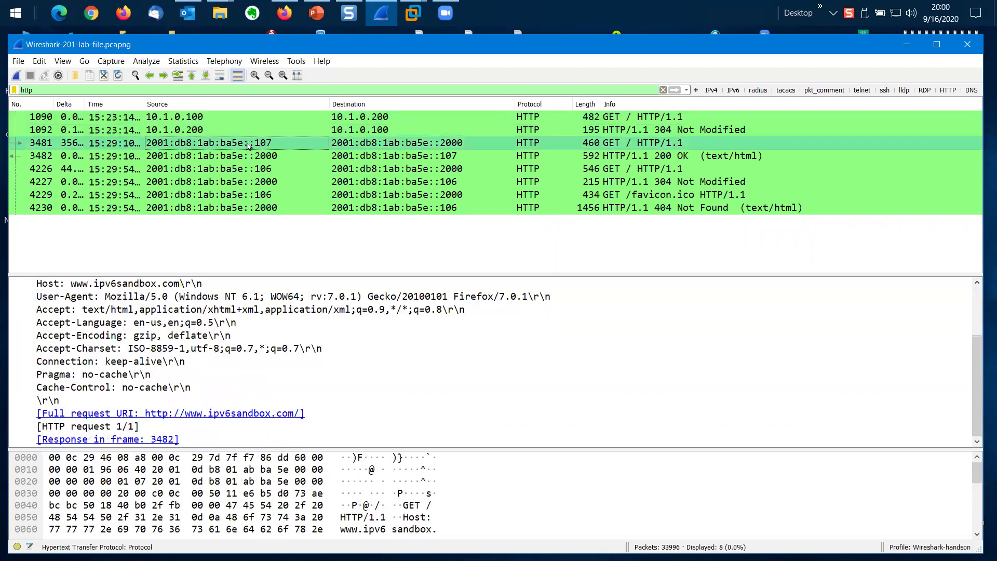
pyautogui.click(257, 158)
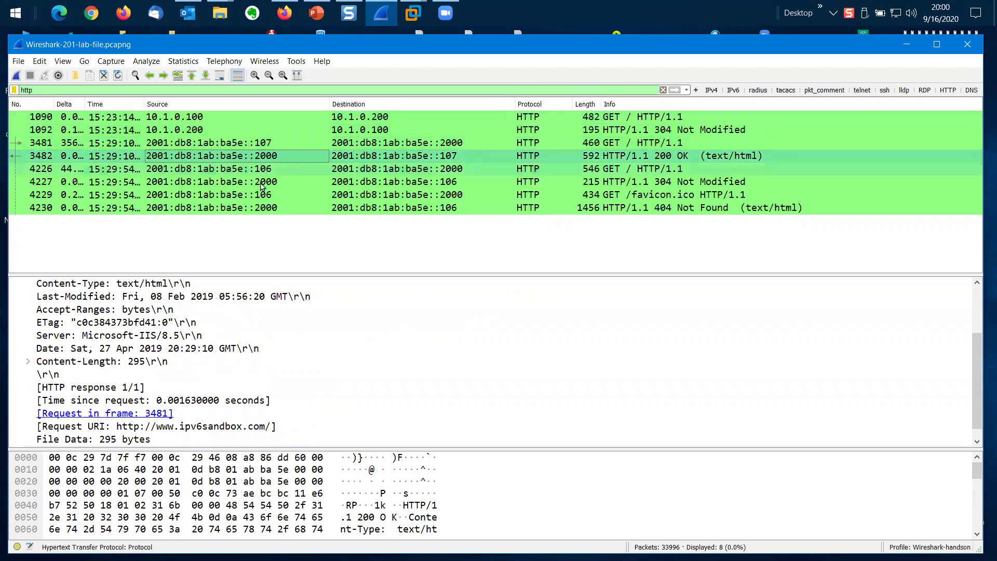
pyautogui.scroll(-1, 286, 364)
pyautogui.scroll(3, 290, 379)
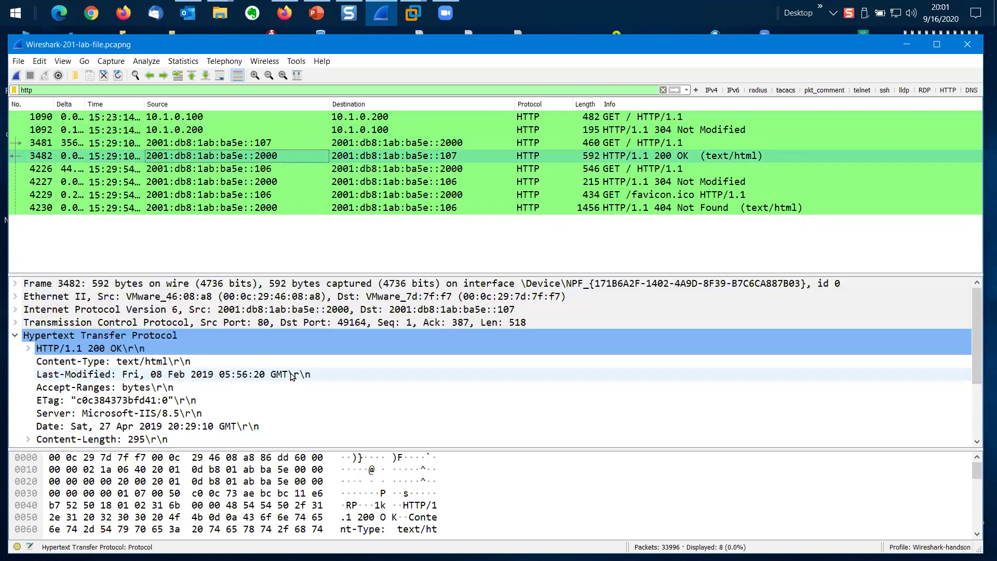
# Examine the HTTP headers of the GET request in frame 4226 and the response in frame 4227, expanding the response's status line.
pyautogui.click(274, 170)
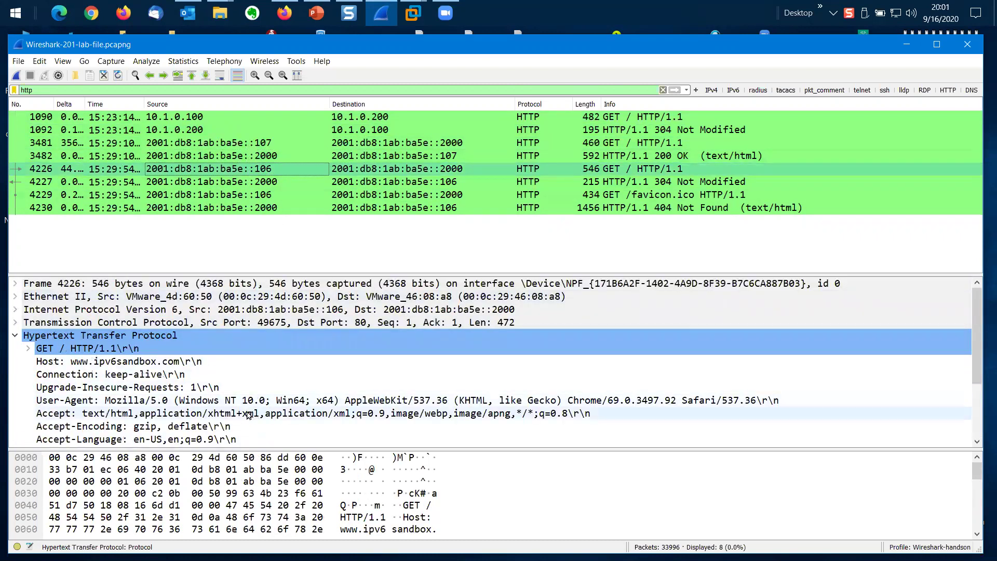
pyautogui.click(269, 182)
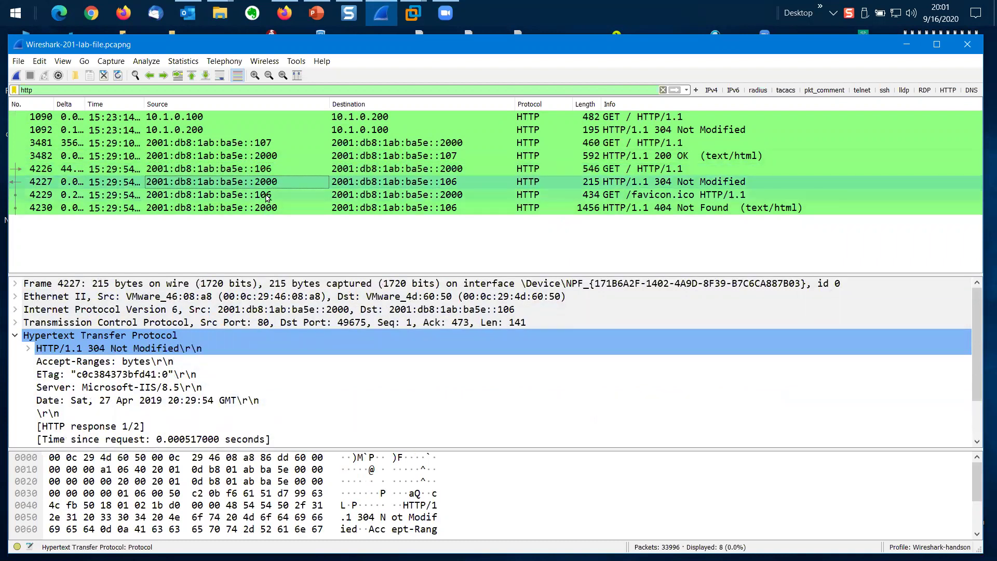
pyautogui.scroll(-2, 289, 393)
pyautogui.scroll(2, 290, 393)
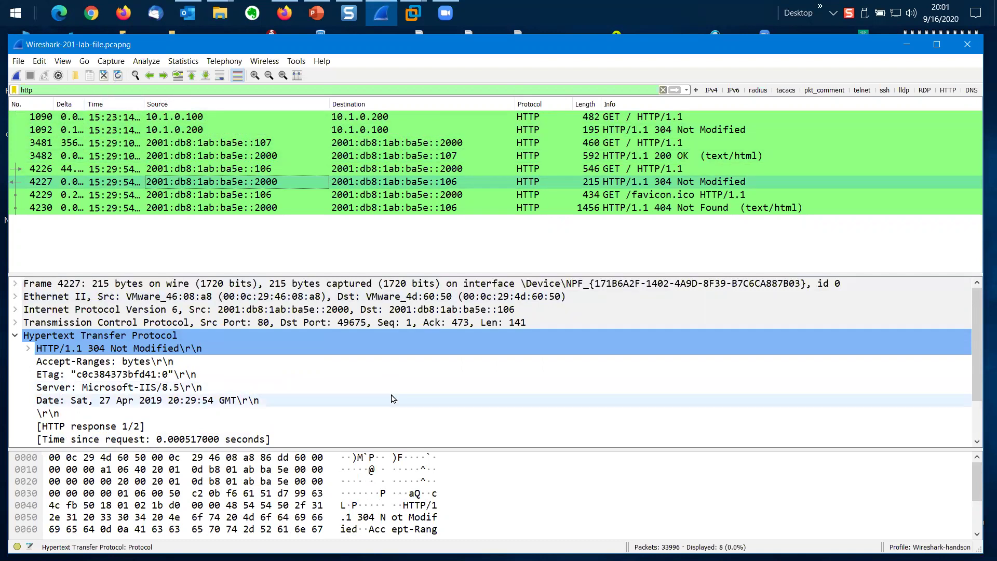
pyautogui.scroll(-2, 382, 379)
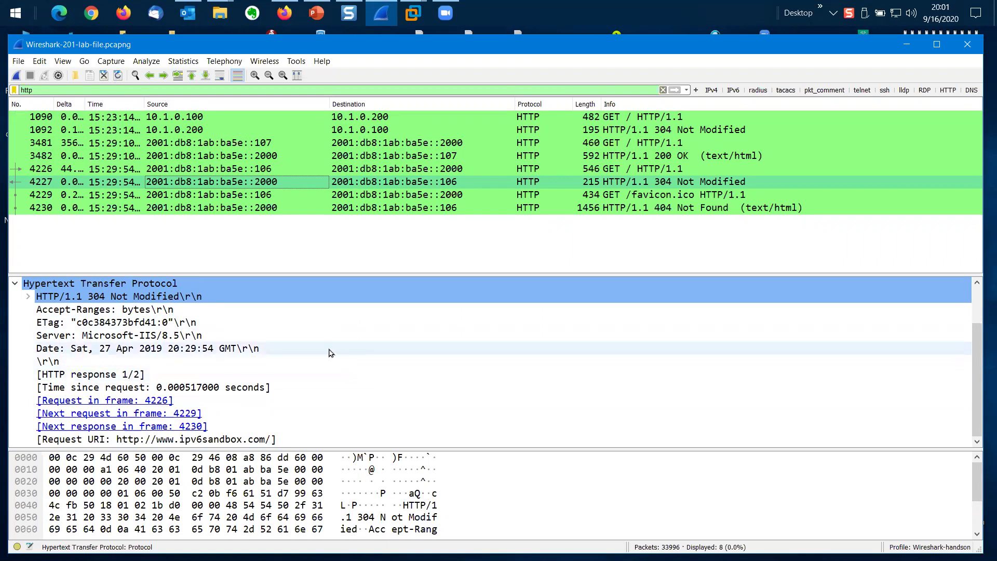
pyautogui.scroll(1, 330, 352)
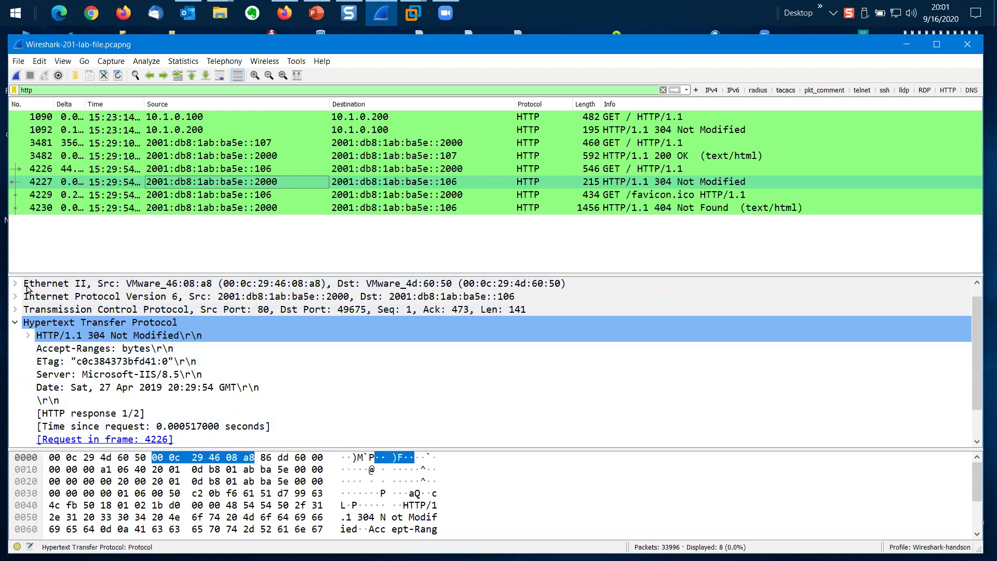
pyautogui.scroll(-1, 131, 385)
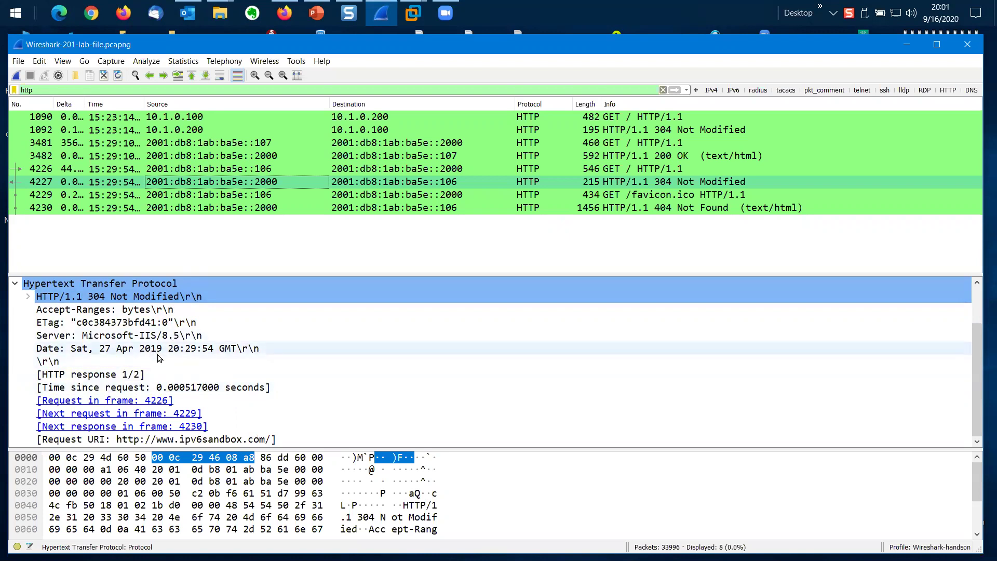
pyautogui.scroll(1, 356, 400)
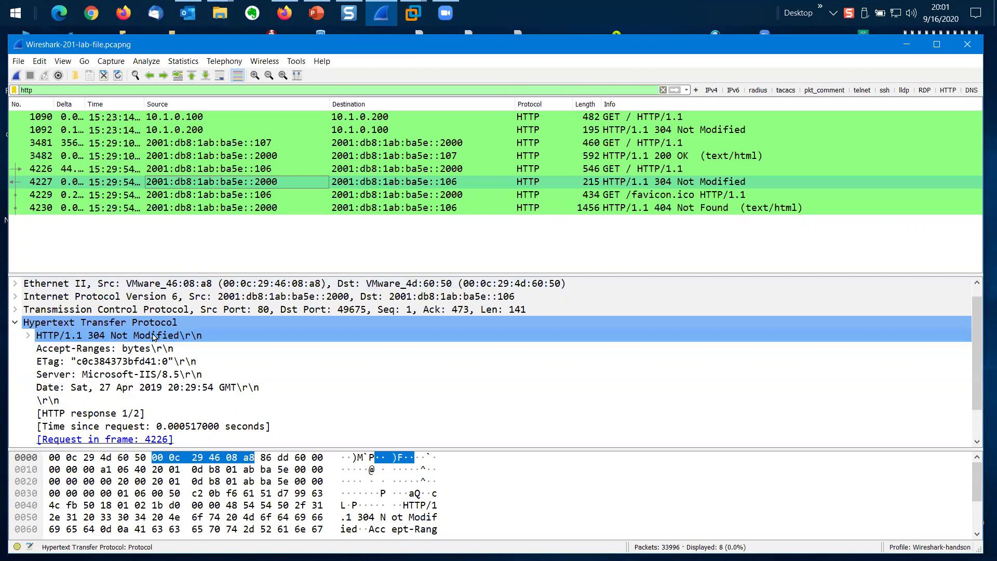
pyautogui.click(27, 336)
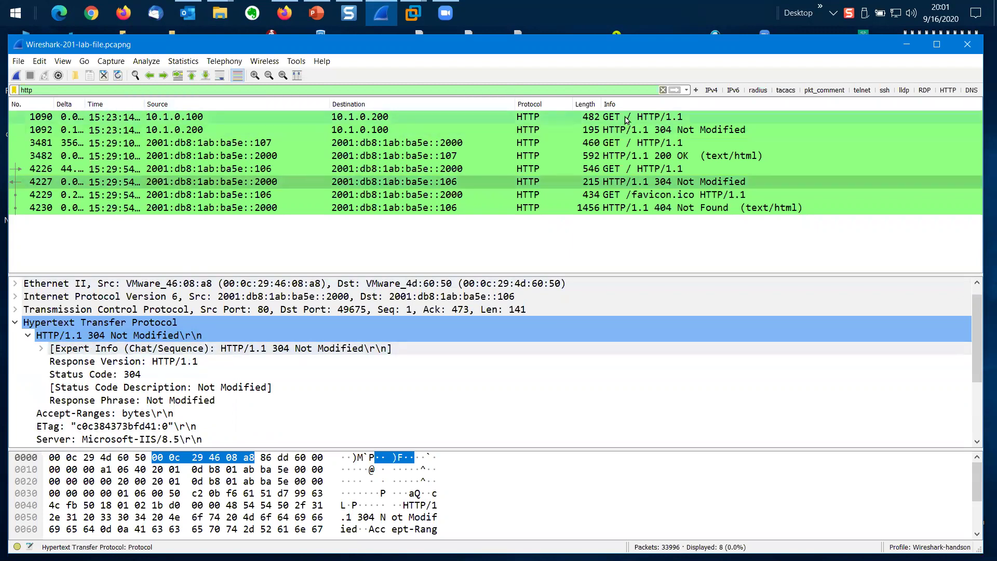
# Replace the http display filter with the recently used http.user_agent[24:4] == 31:30:2e:30.
pyautogui.click(686, 91)
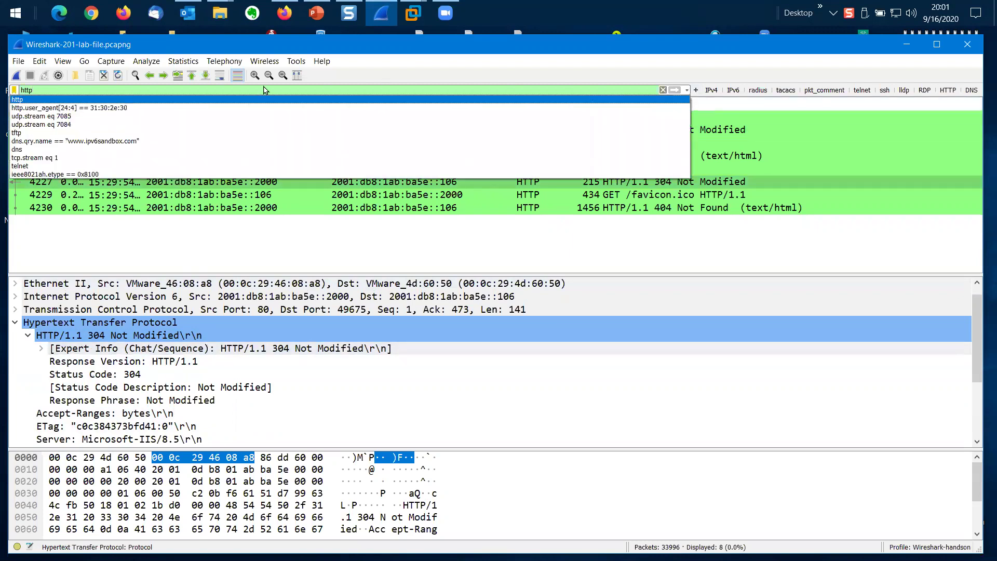
pyautogui.click(254, 108)
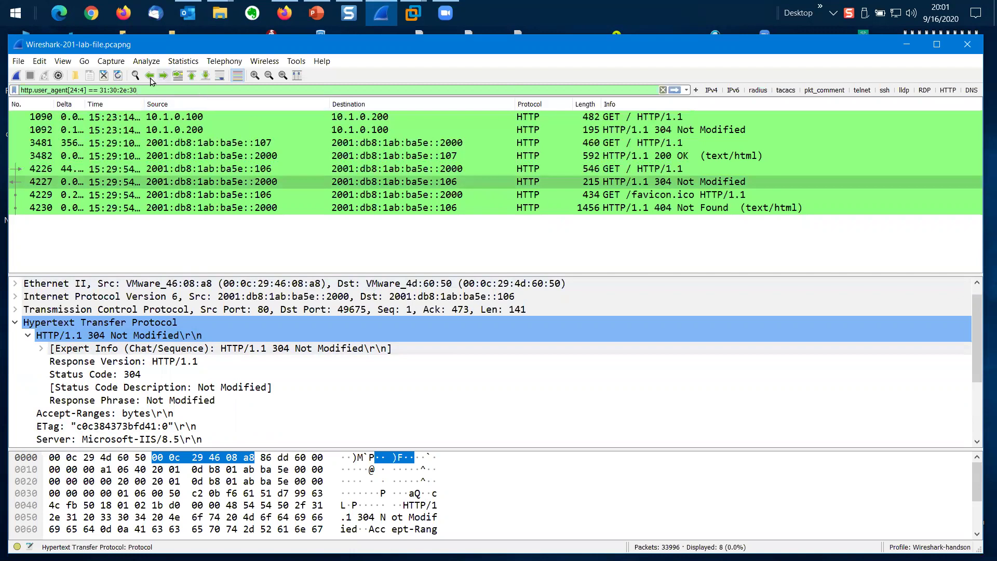